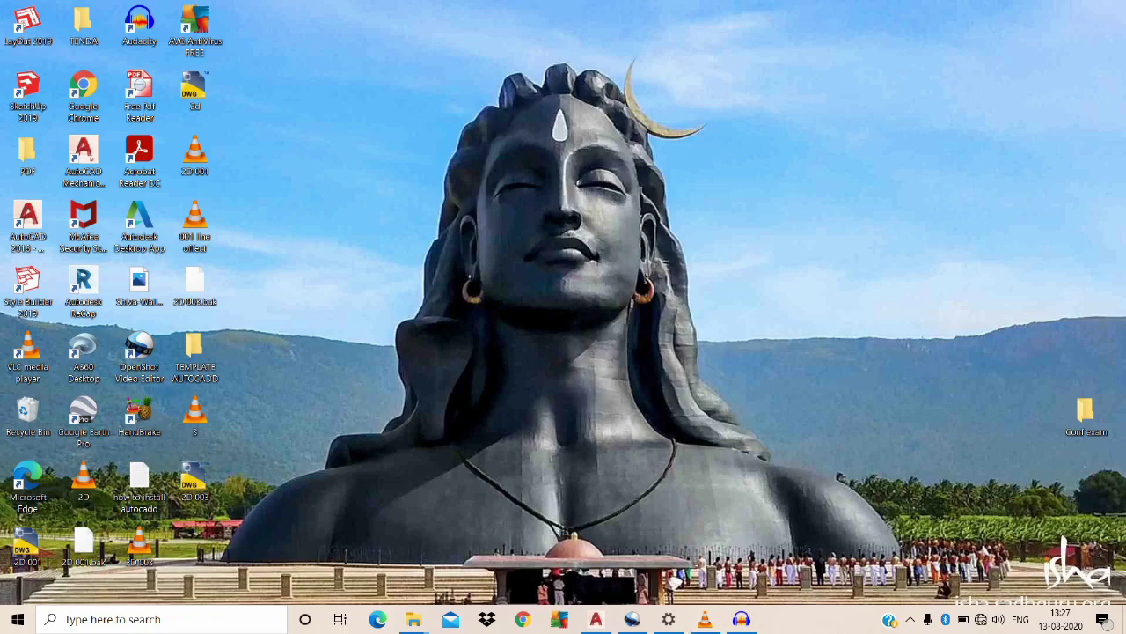
Restore the AutoCAD window showing '001 Line, Circle, Offset, Mirror.dwg' with the dimensioned Android reference.
click(596, 619)
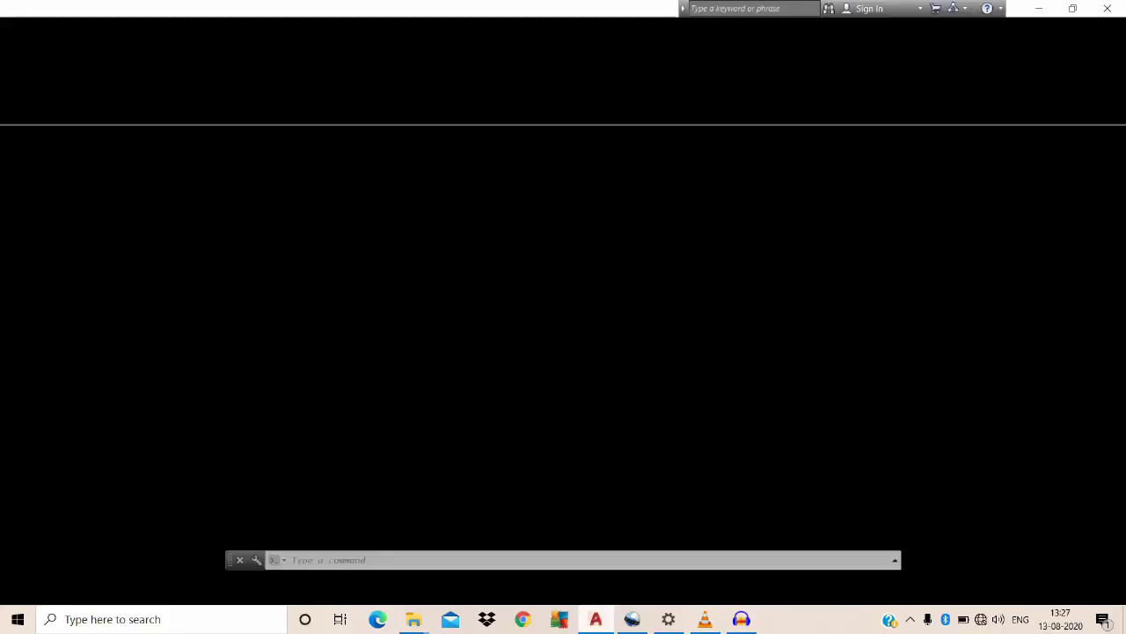
middle_drag(637, 380, 634, 375)
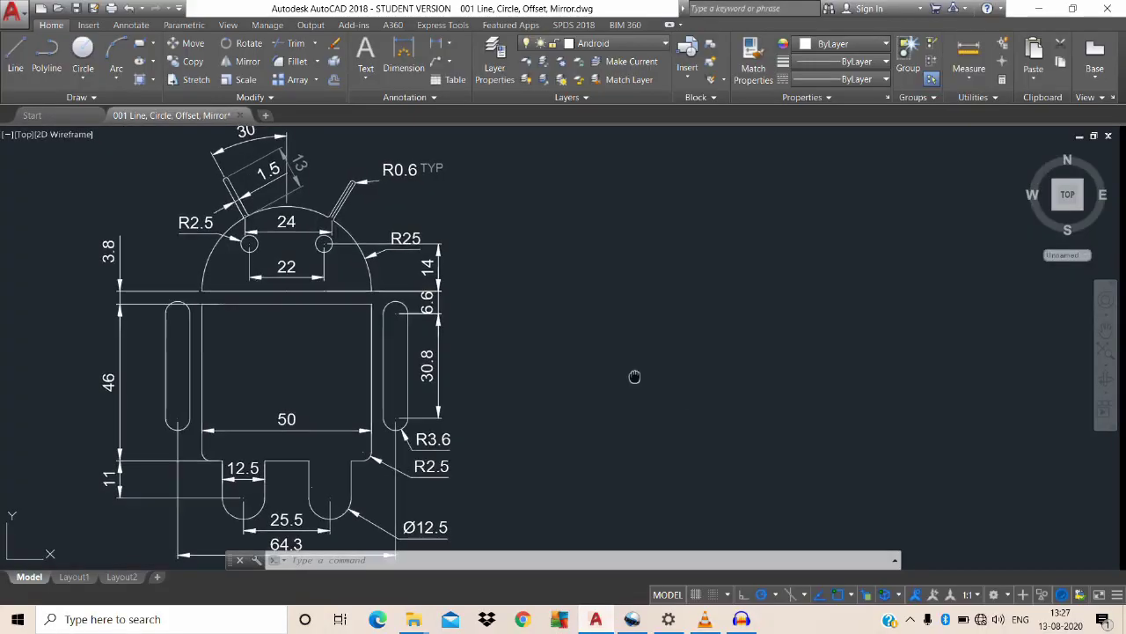
Set drawing units to 0.0 length precision, keeping Millimeters as the insertion scale.
text(mi)
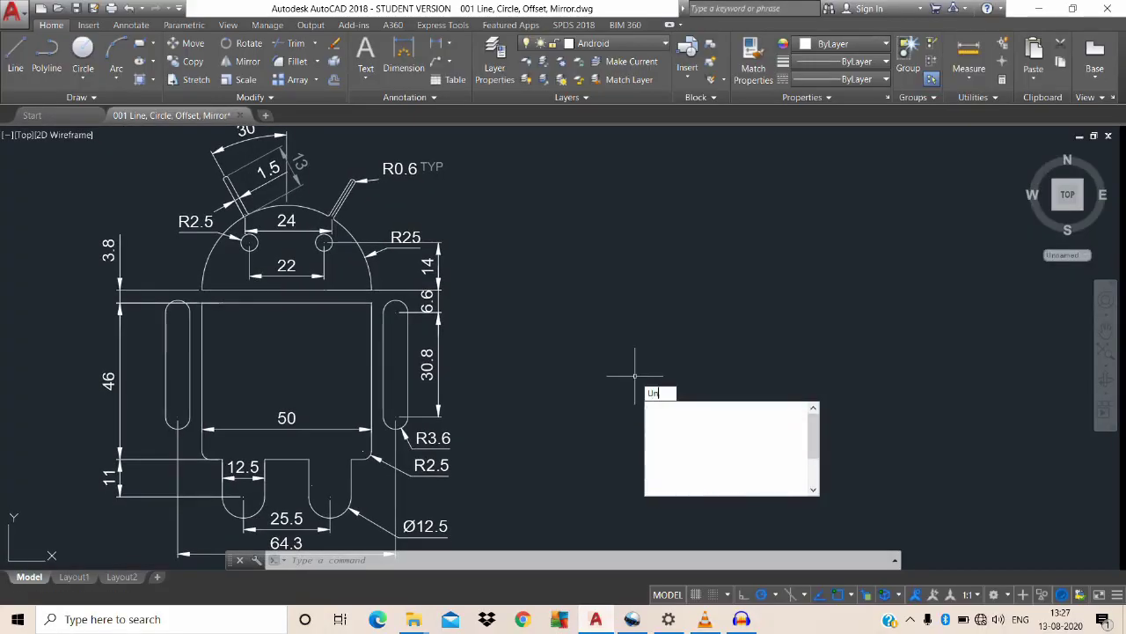
key(Escape)
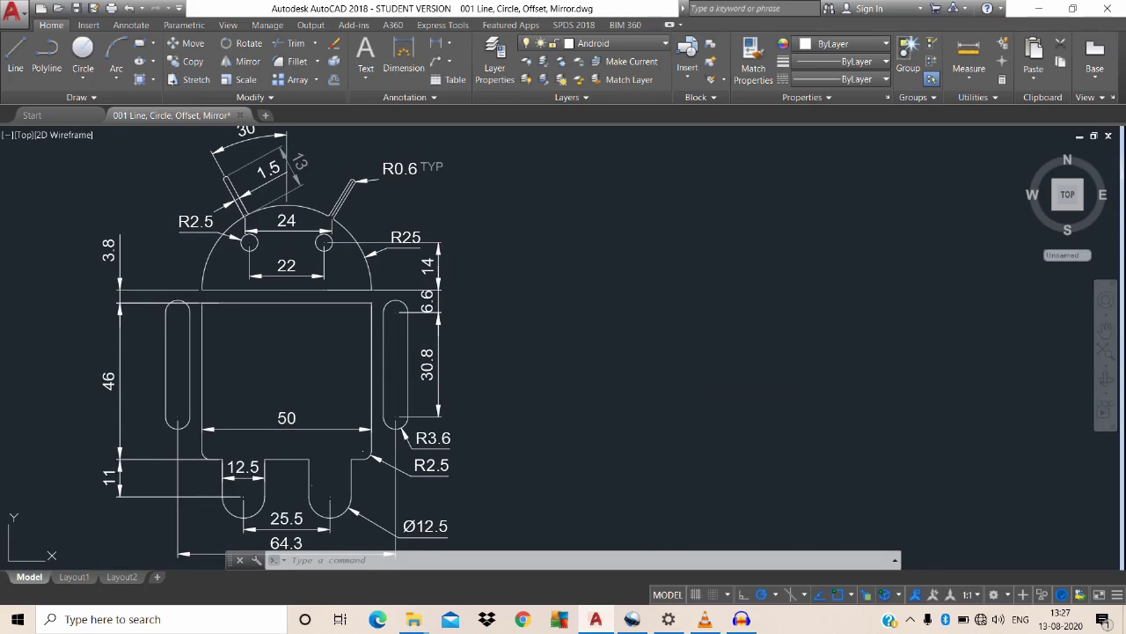
text(un)
key(Return)
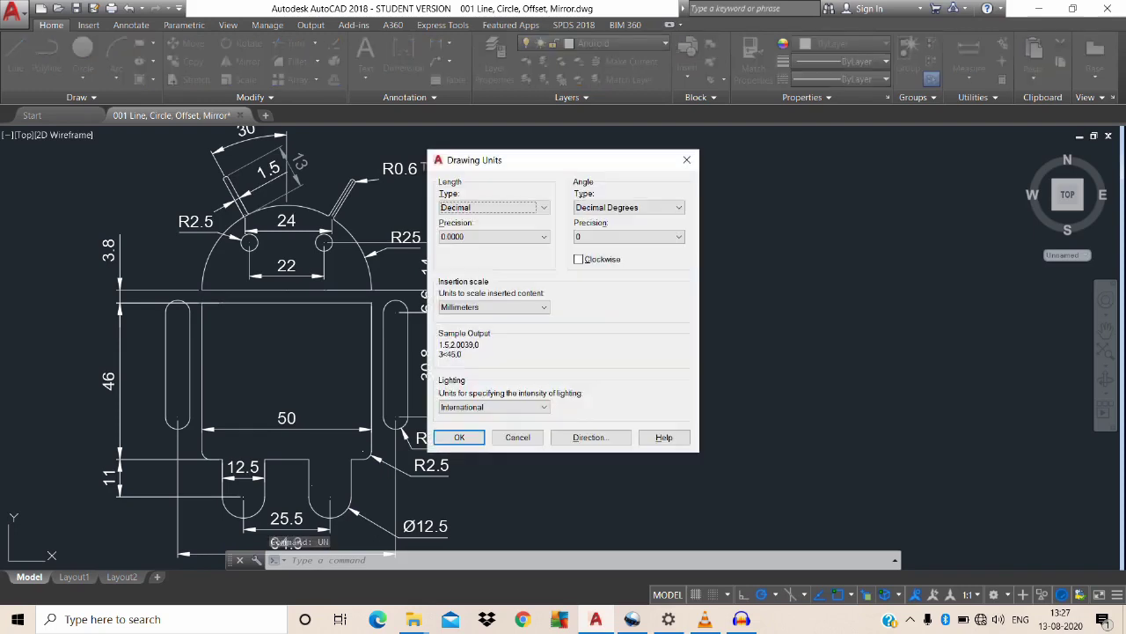
click(493, 236)
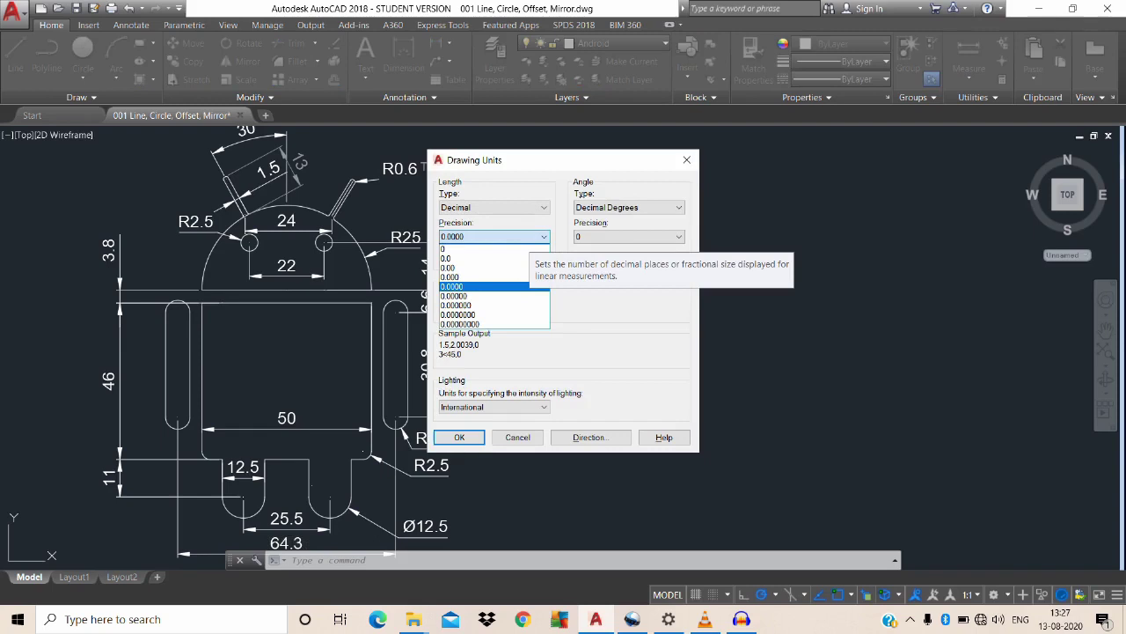
click(446, 258)
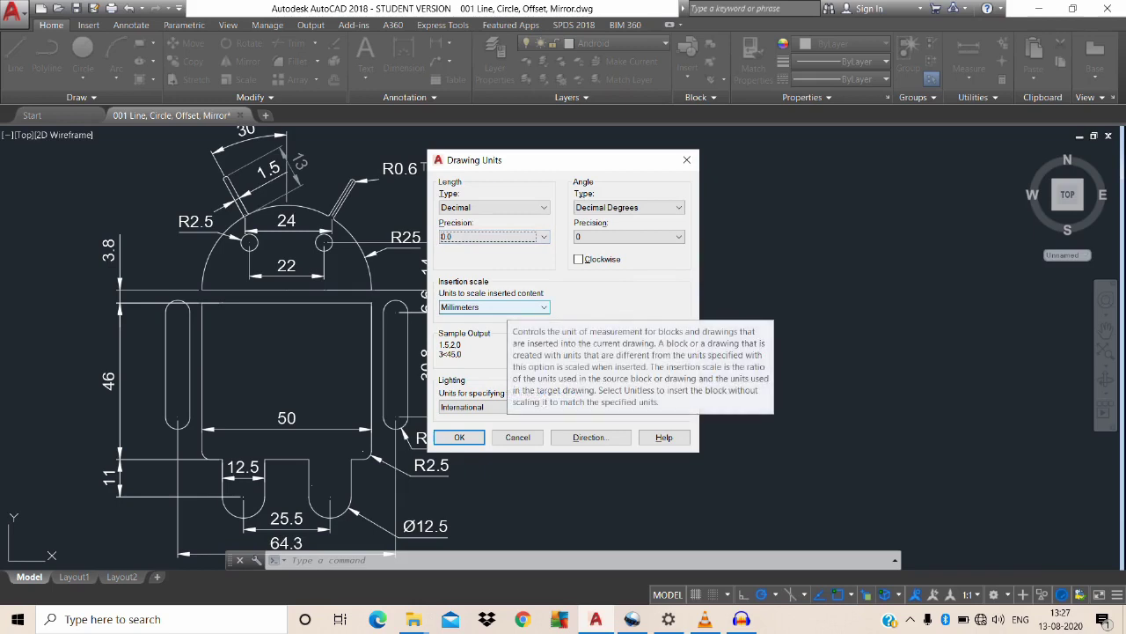
click(498, 307)
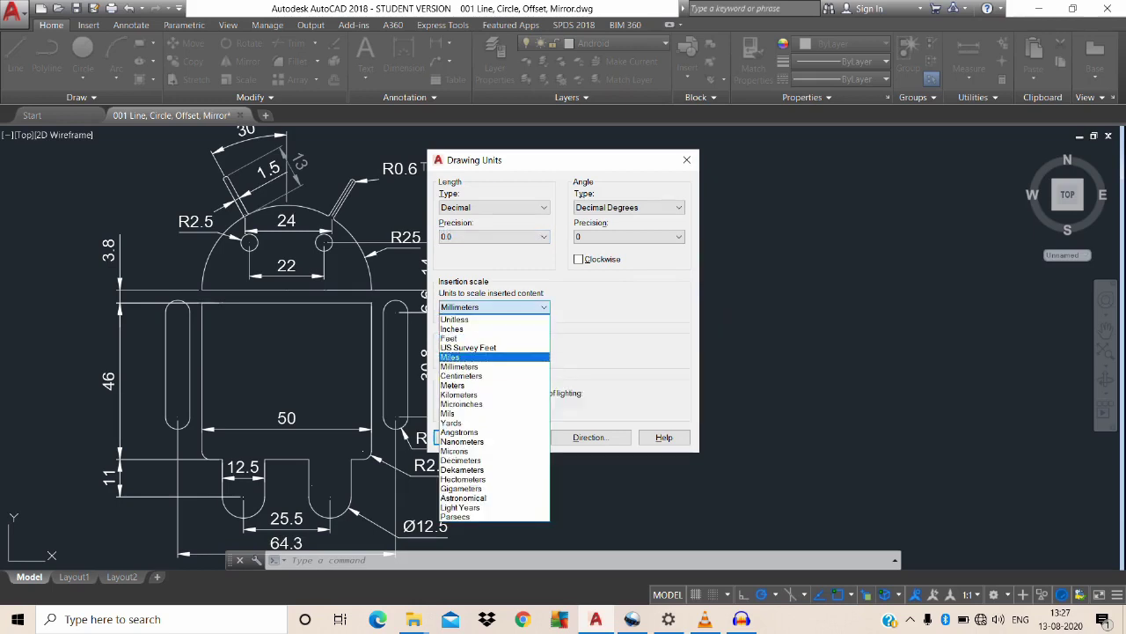
click(462, 366)
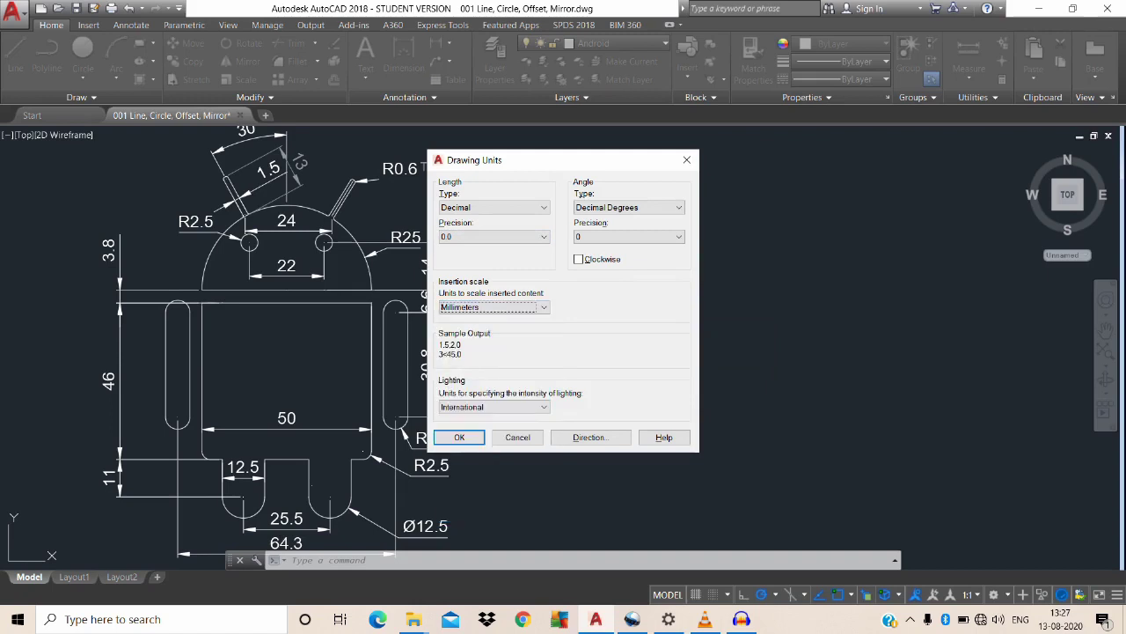
click(459, 437)
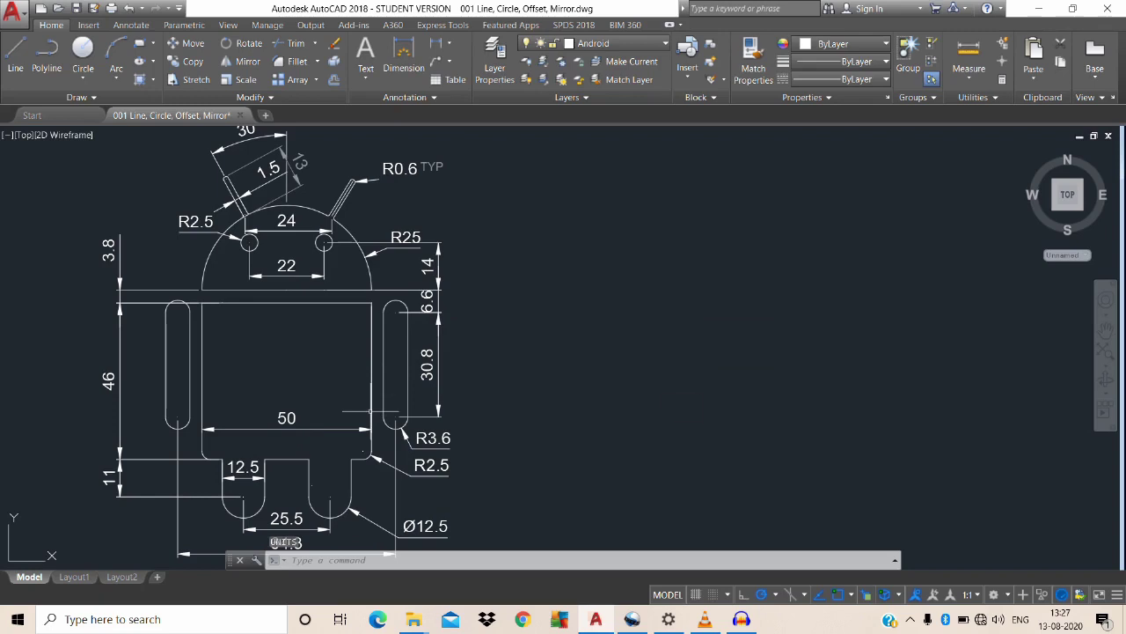
Add a layer named 'Android 2.0' and set it as the current layer.
key(Escape)
text(a)
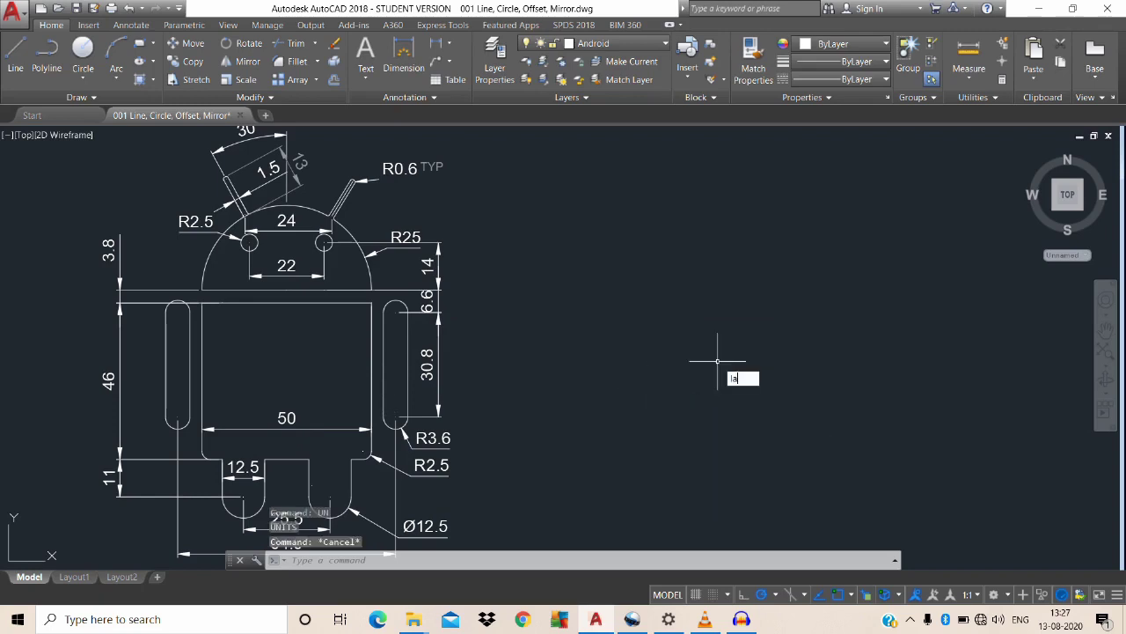
key(Return)
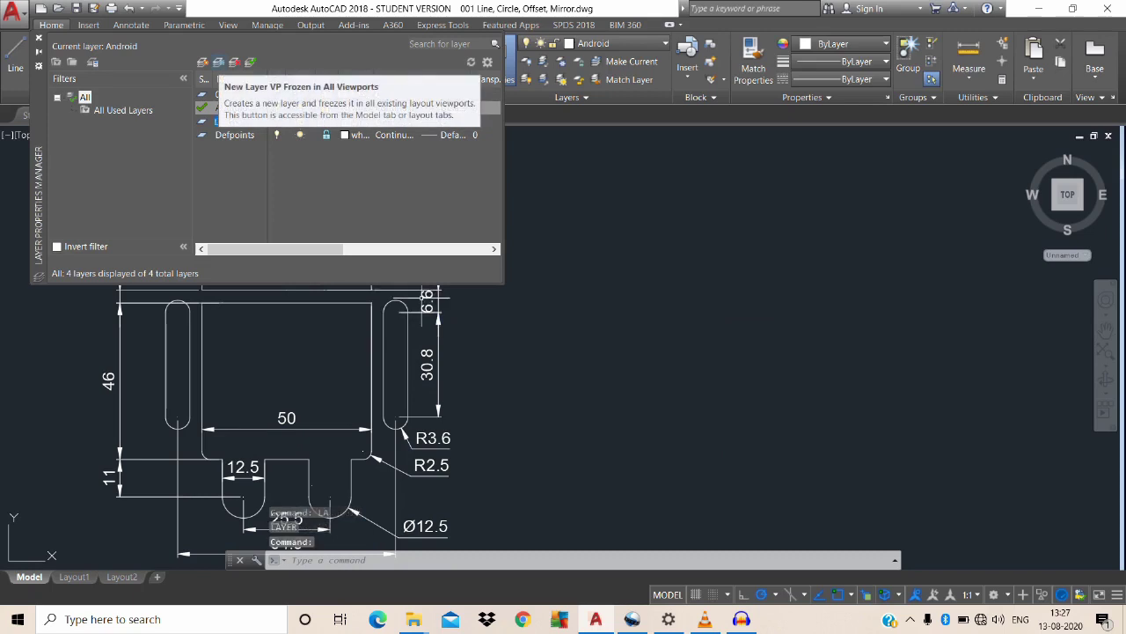
click(218, 62)
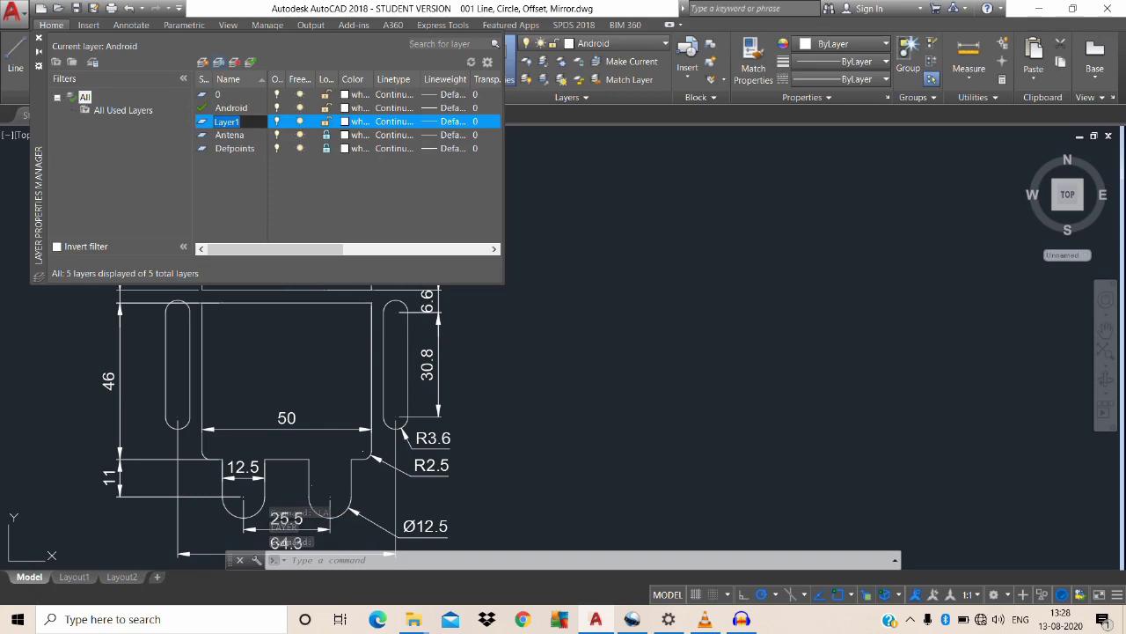
text(And)
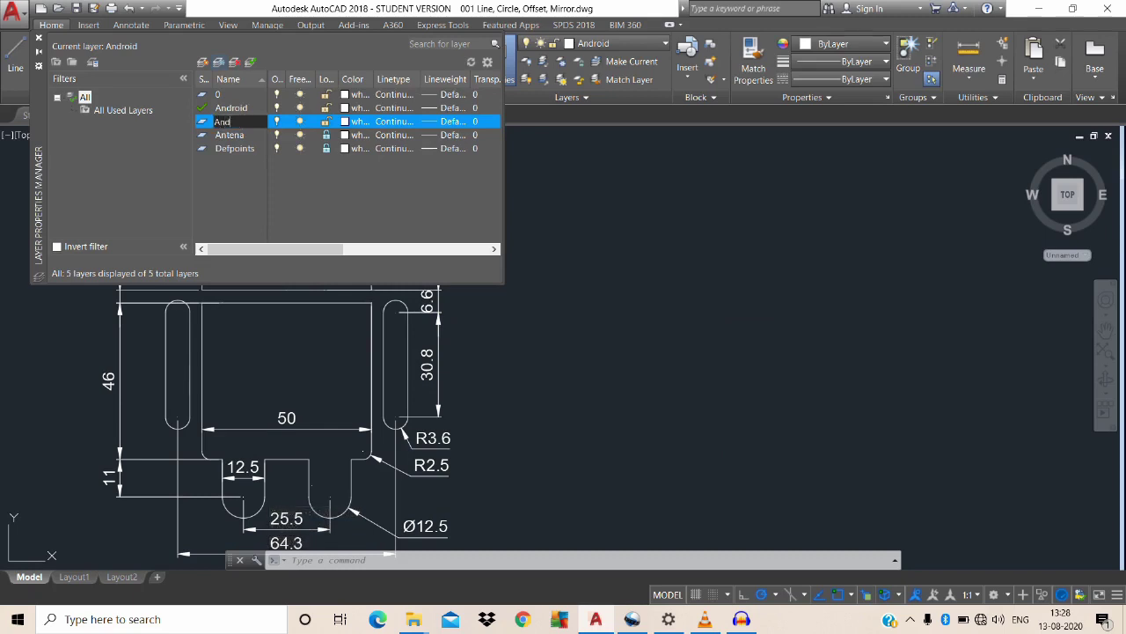
text(roid 0)
key(BackSpace)
text(2.0)
click(250, 62)
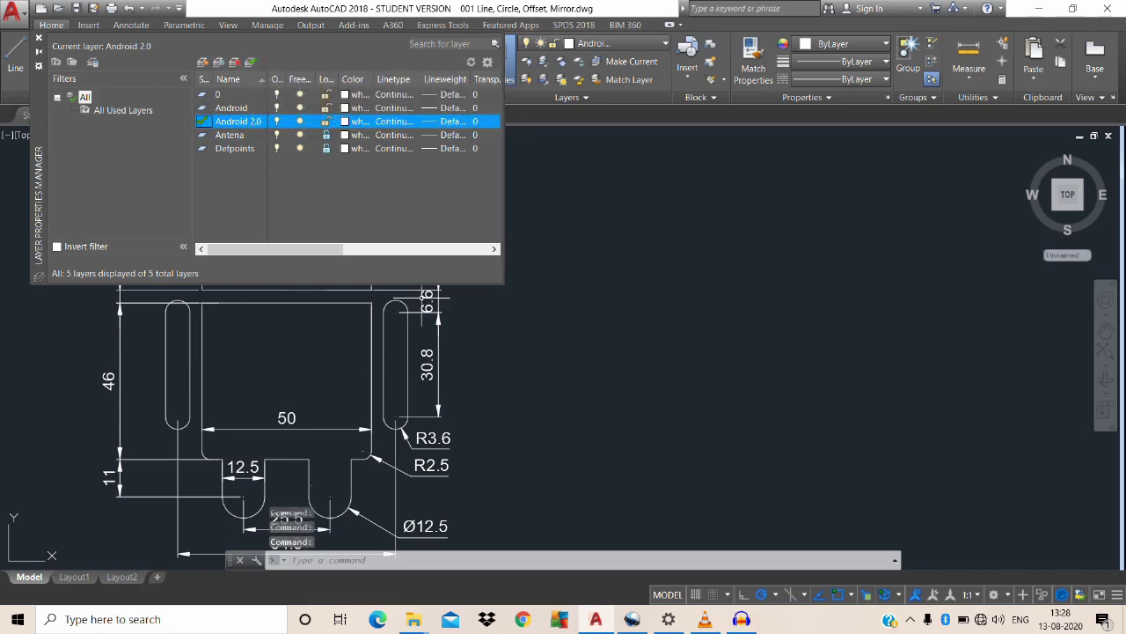
click(594, 43)
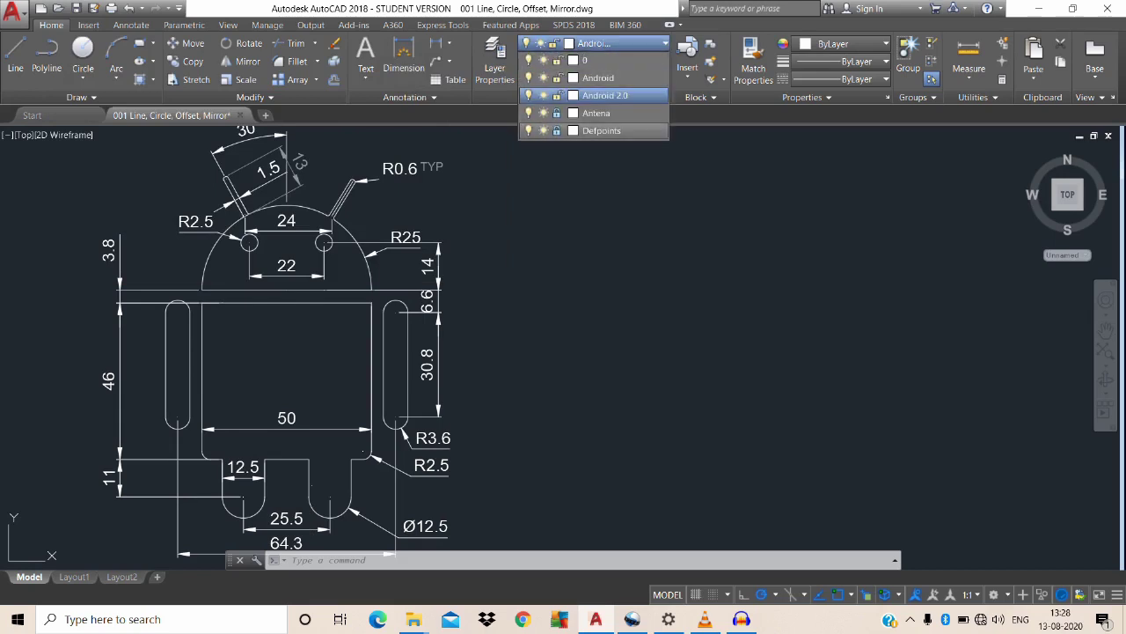
click(688, 189)
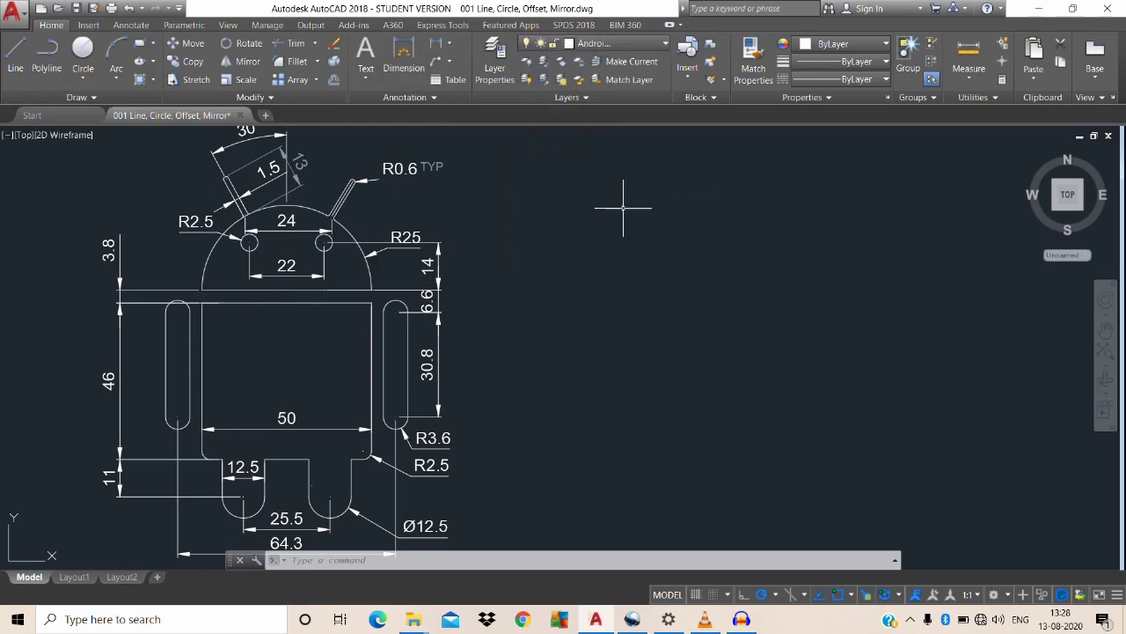
Draw a 50 by 46 body rectangle to the right of the reference drawing.
text(fec)
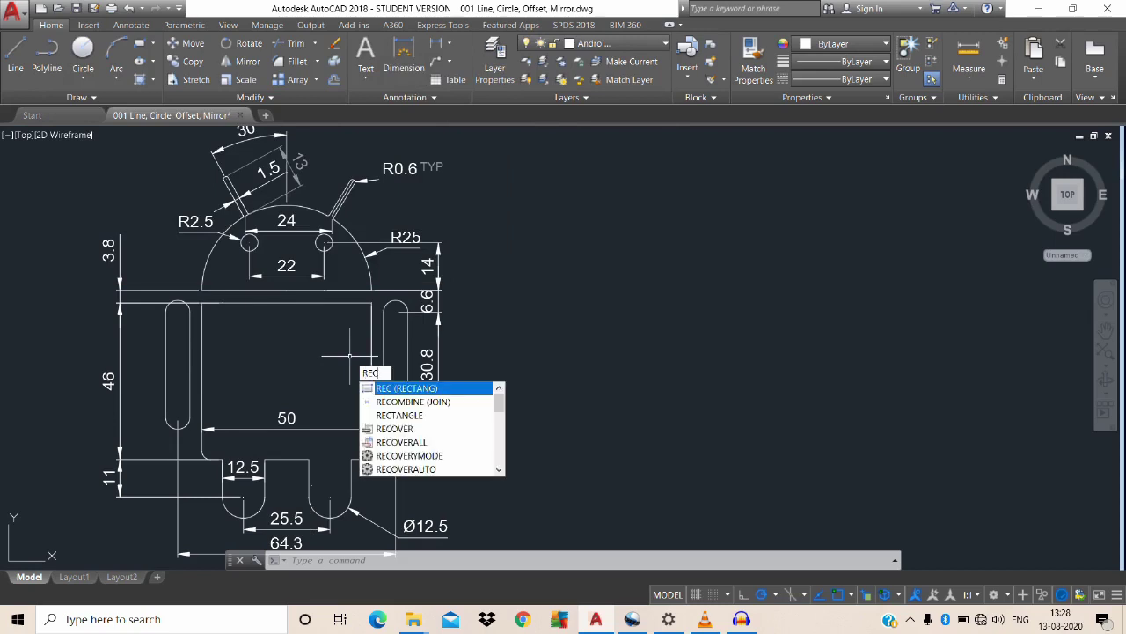
key(Return)
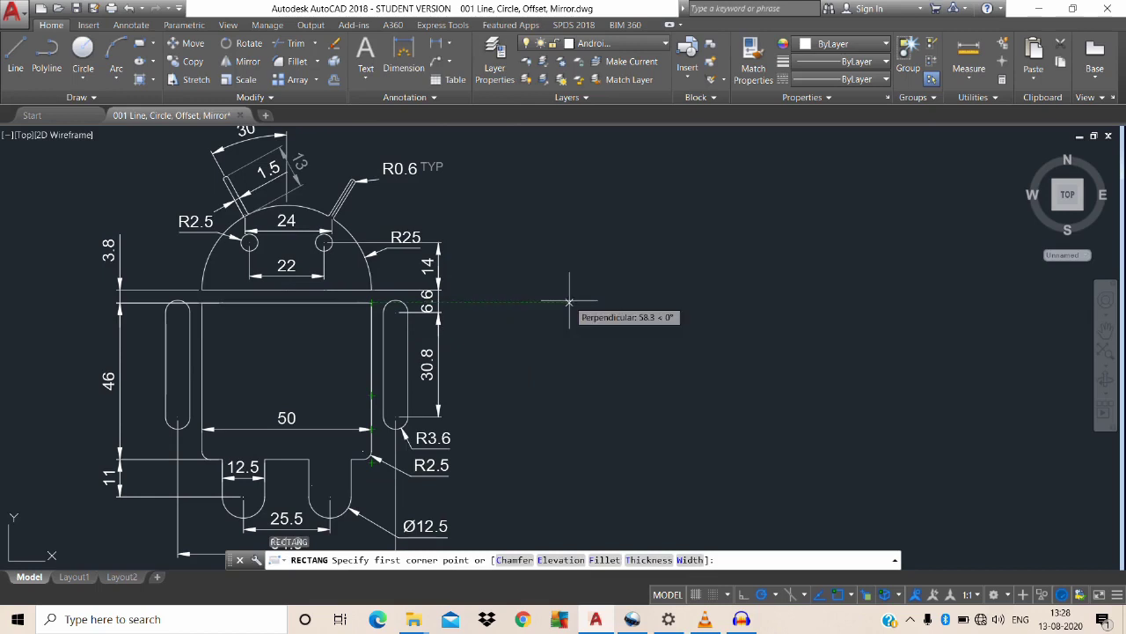
click(570, 303)
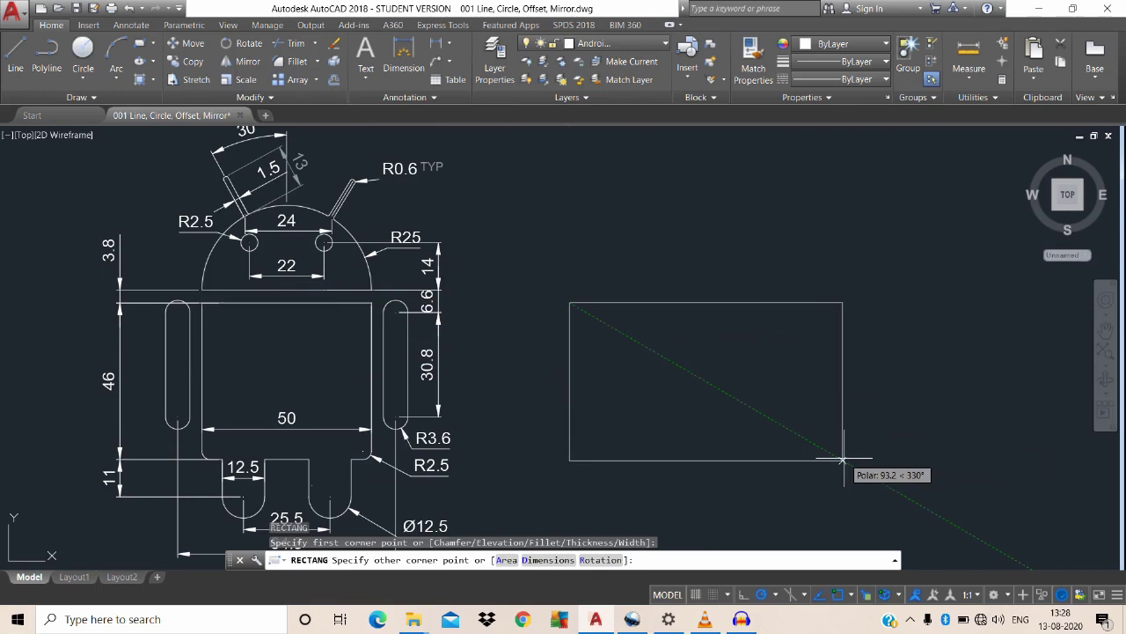
text(d)
key(Return)
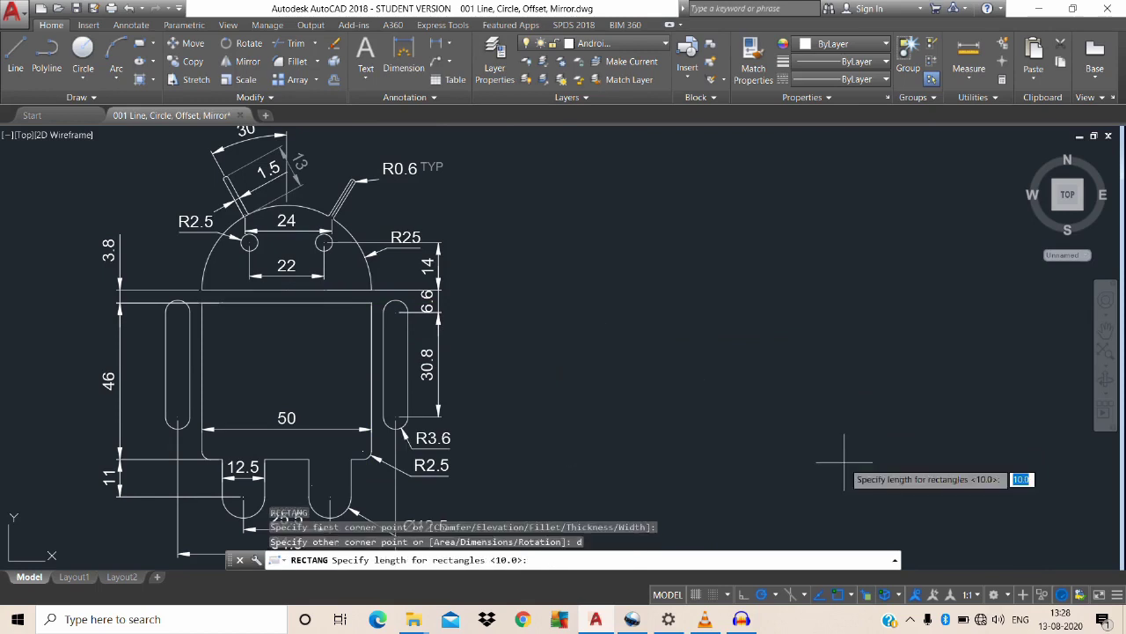
text(5)
text(0)
key(Return)
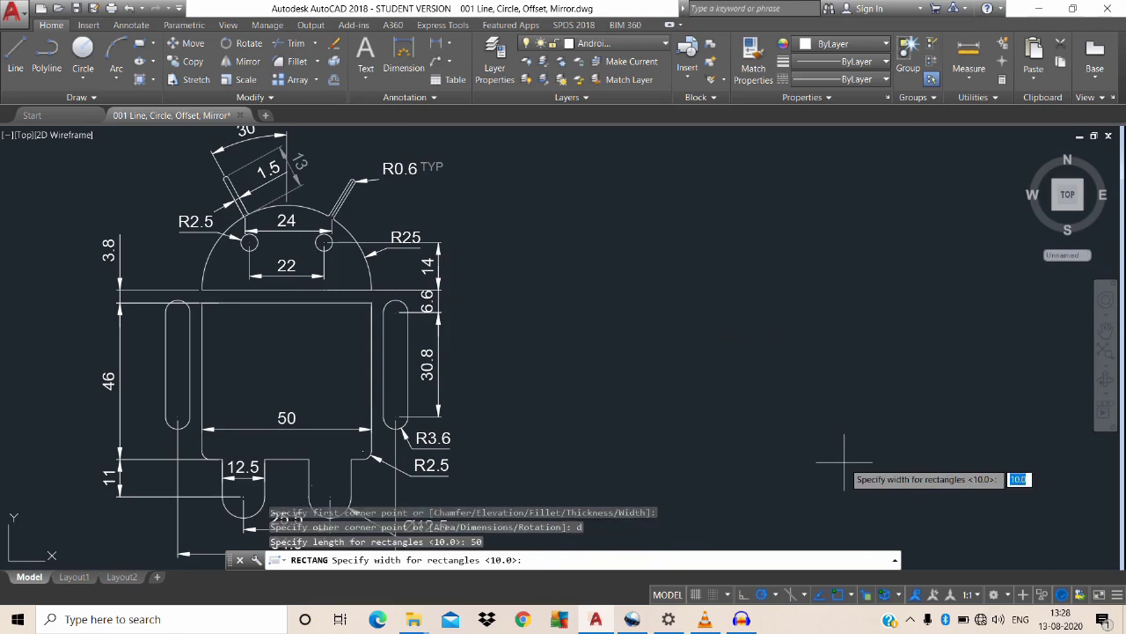
text(46)
key(Return)
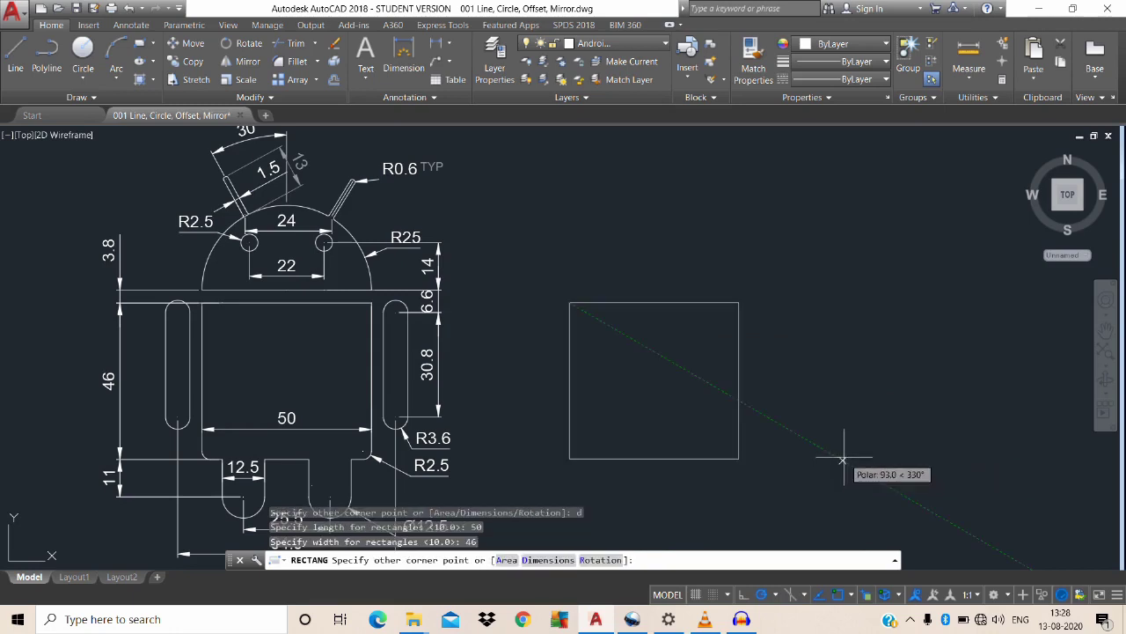
click(844, 458)
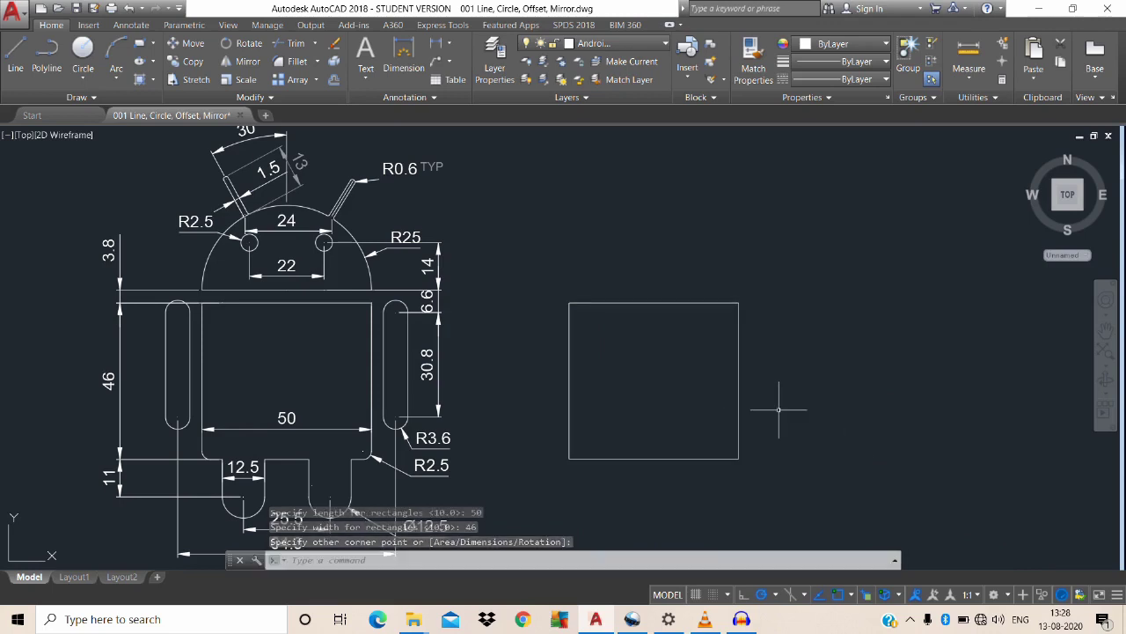
text(dli)
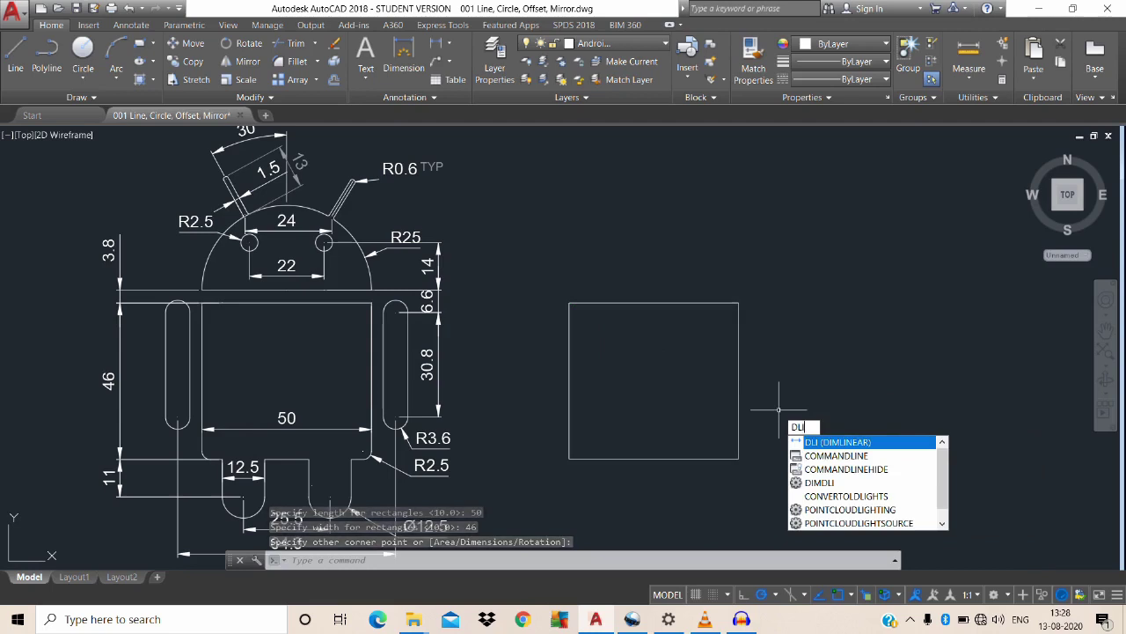
Dimension the rectangle's right edge to check its 46 height.
key(Escape)
key(Return)
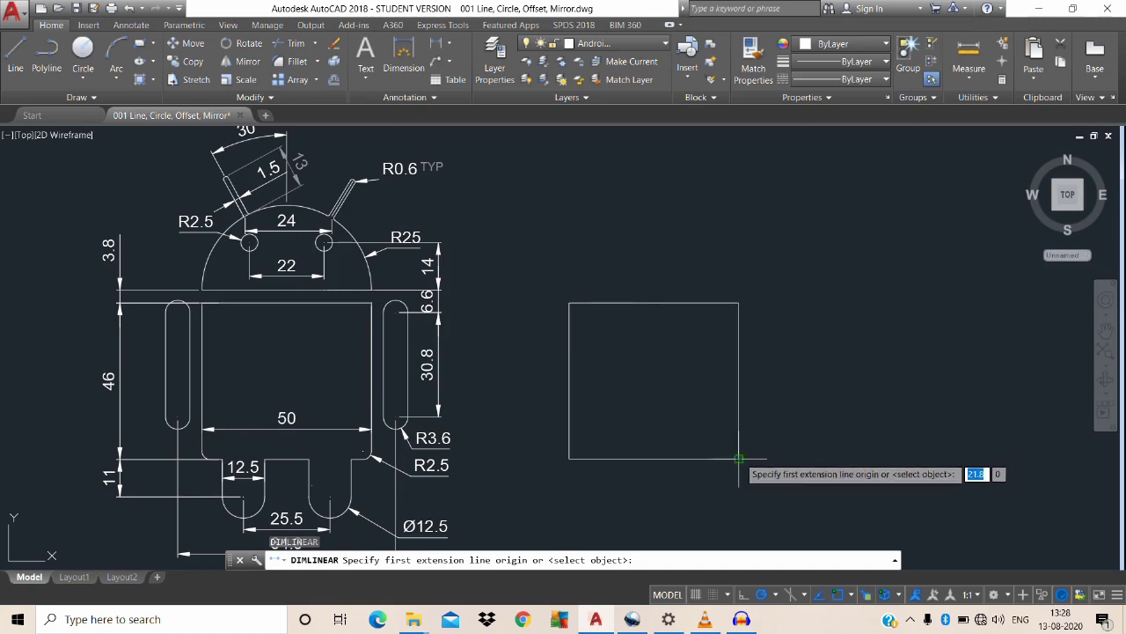
click(738, 458)
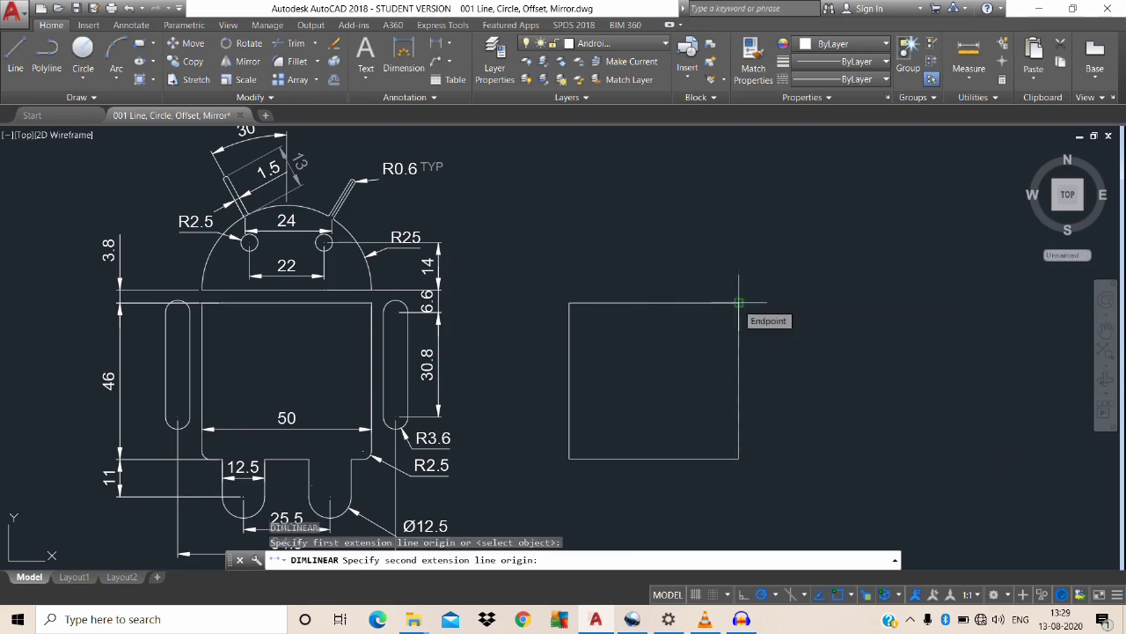
click(738, 303)
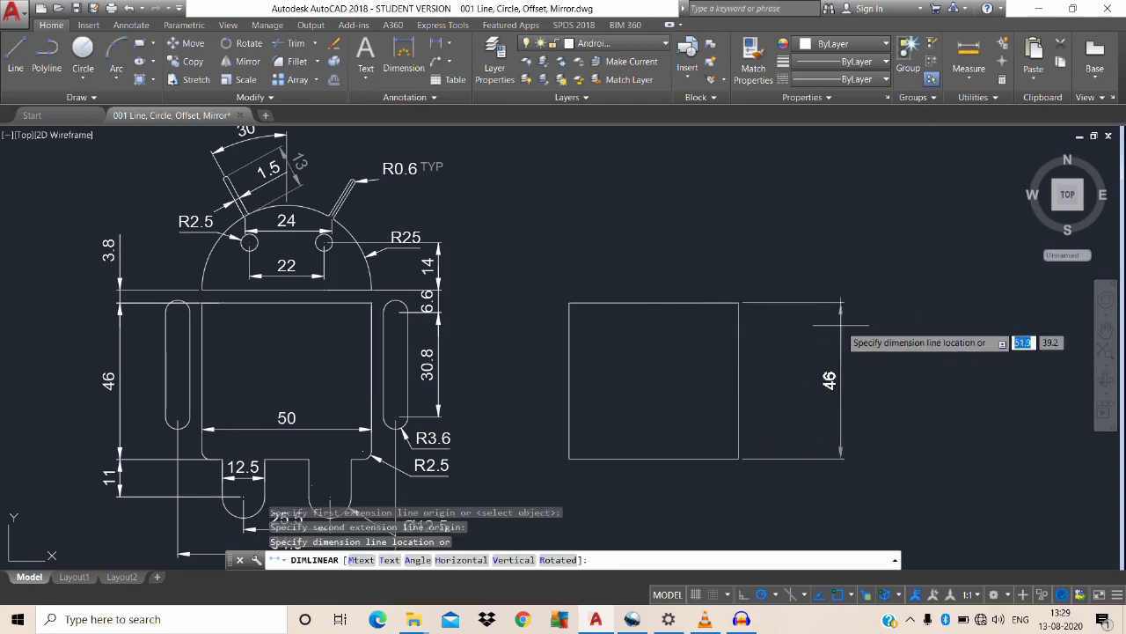
click(841, 370)
key(Escape)
text(d)
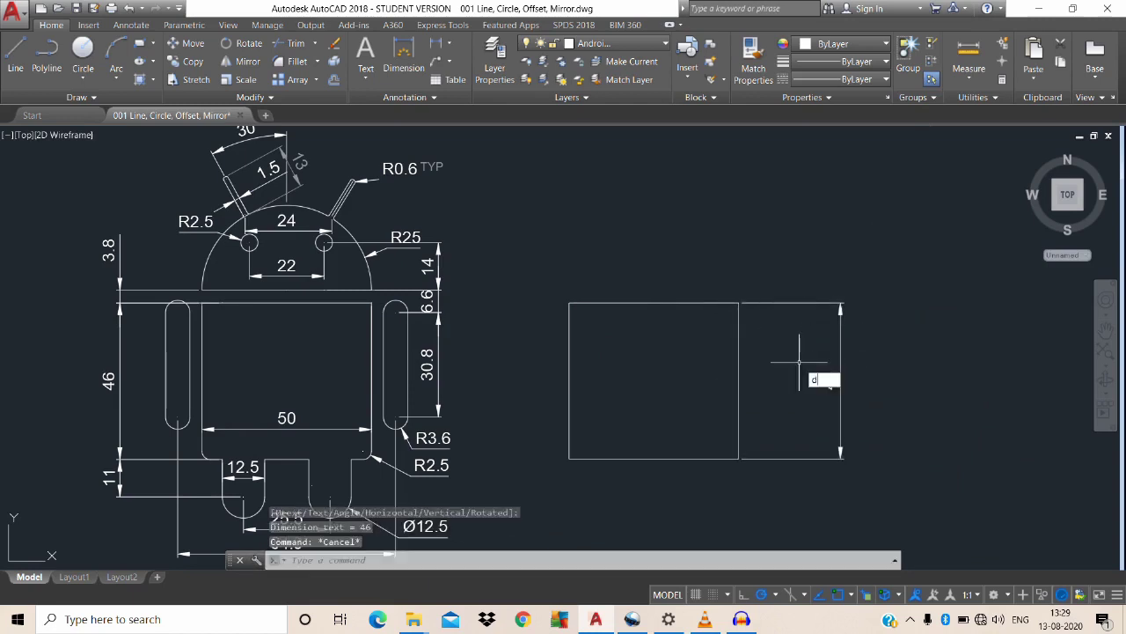
text(li)
key(Return)
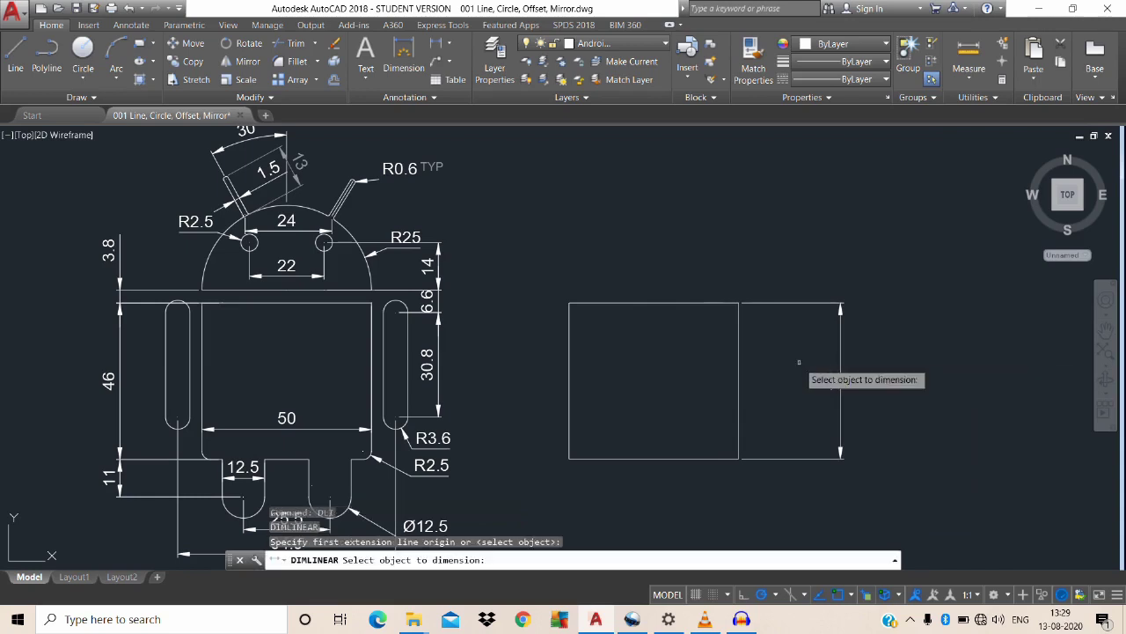
click(739, 376)
click(782, 378)
key(Escape)
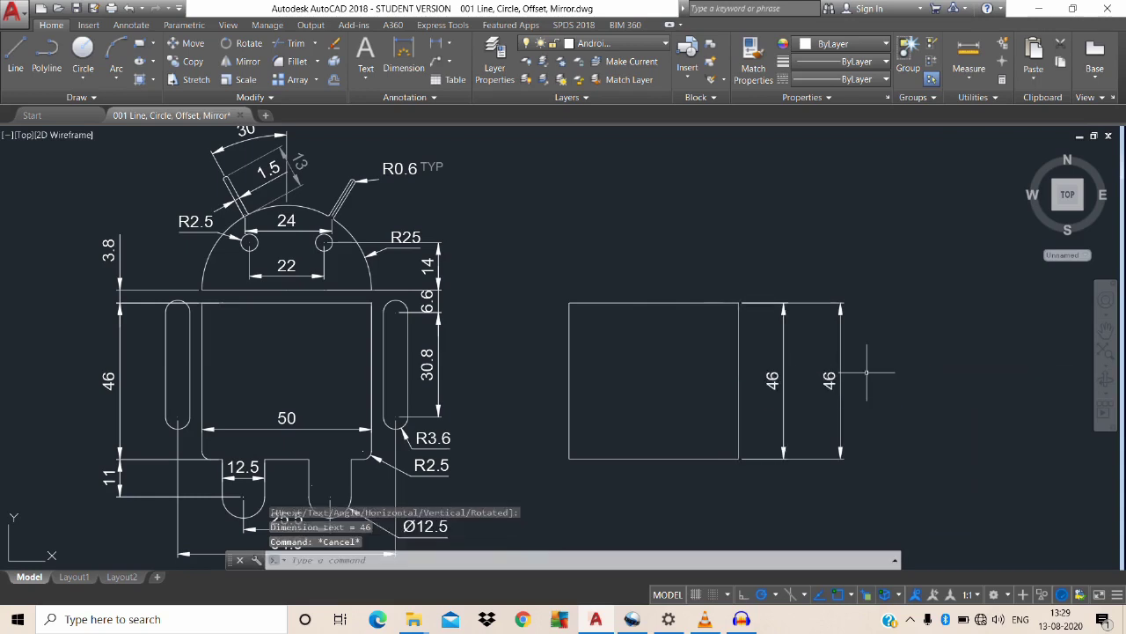
Erase the extra right-hand section and both 46 dimensions.
click(894, 404)
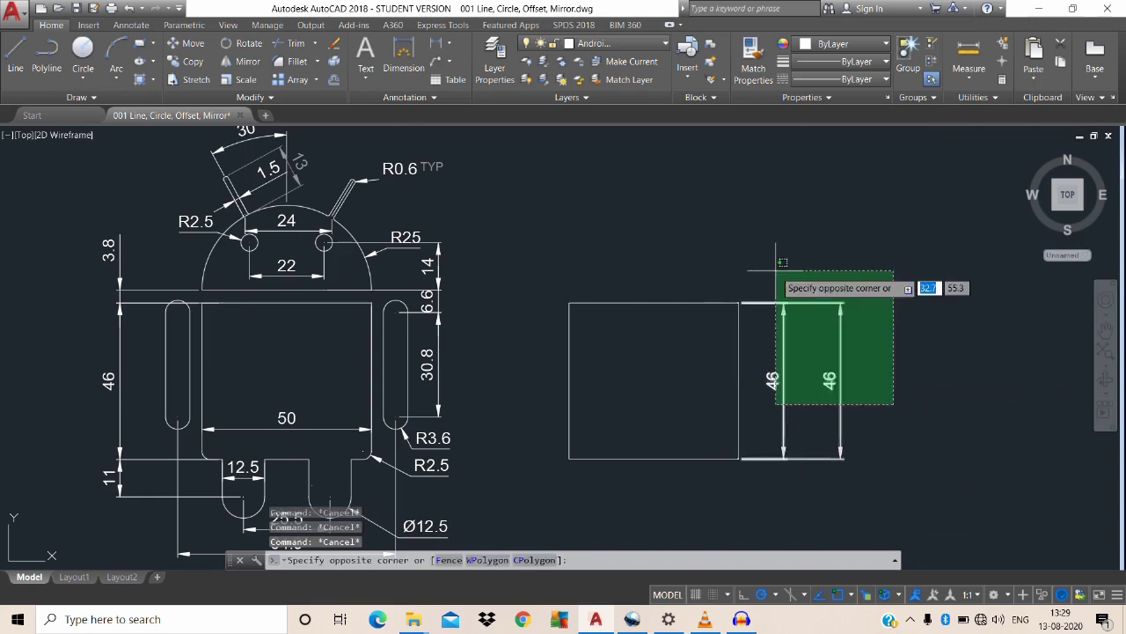
click(736, 269)
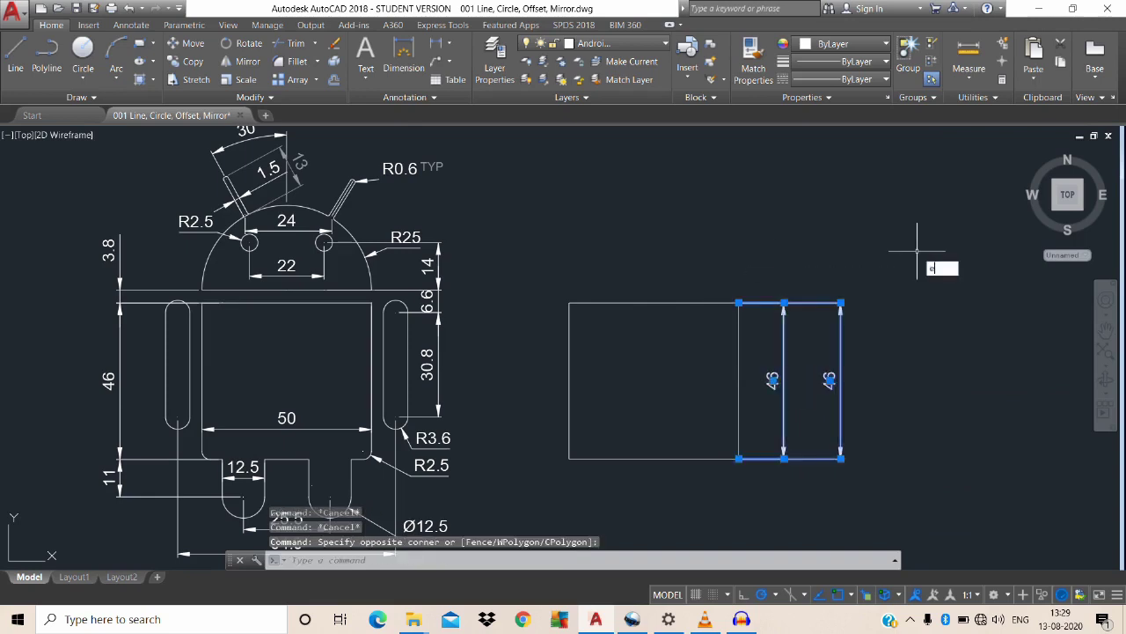
key(Return)
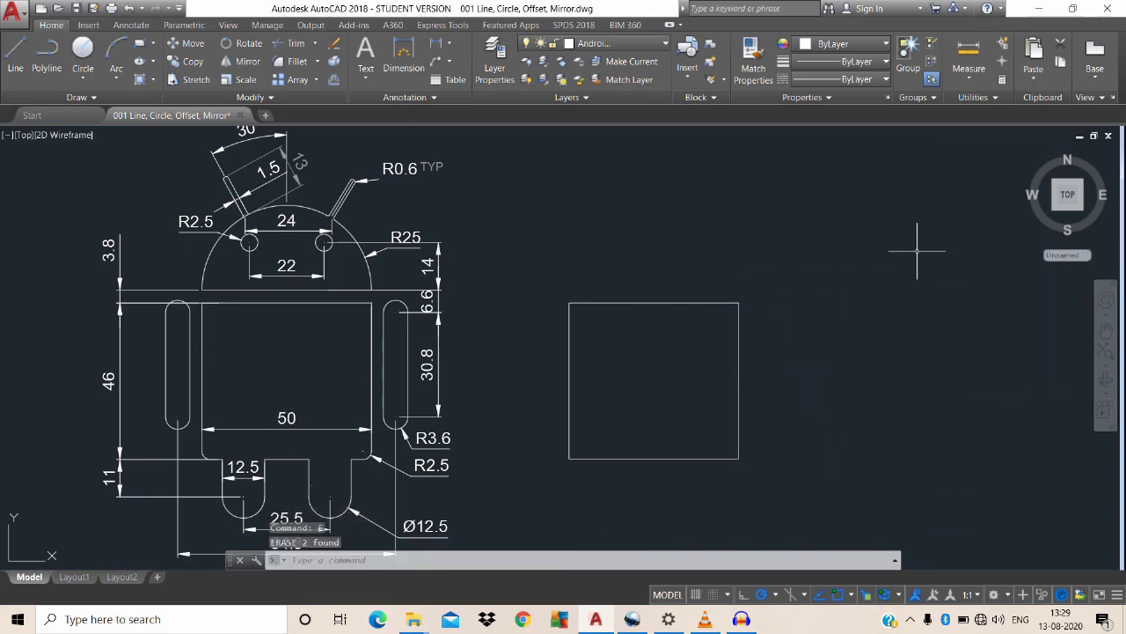
middle_drag(766, 382, 784, 389)
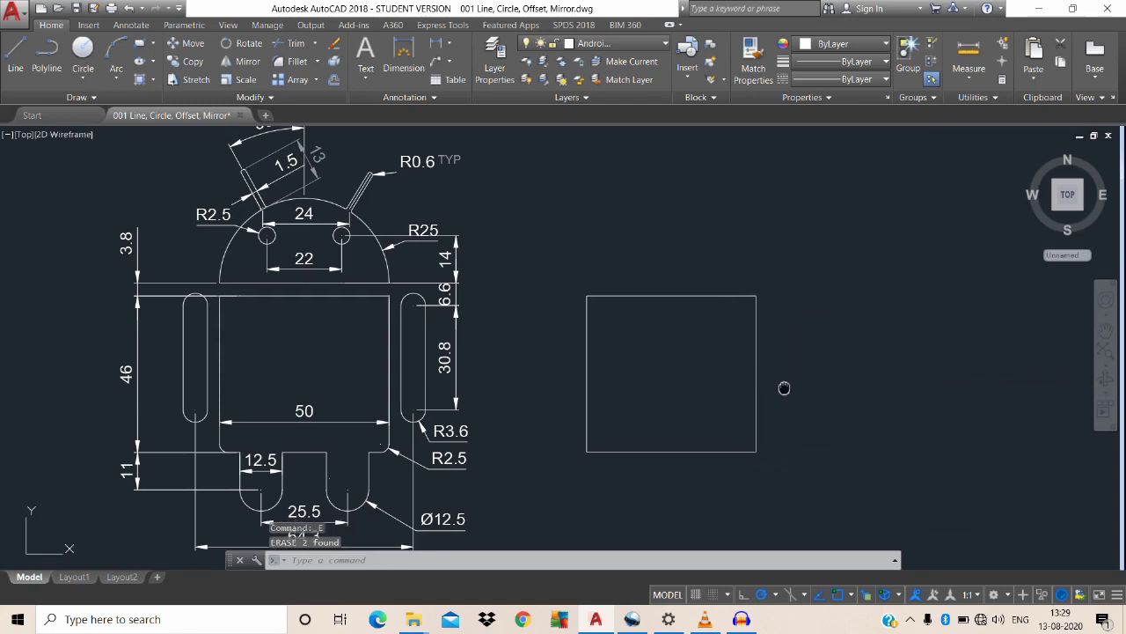
Explode the body rectangle into separate lines.
click(587, 352)
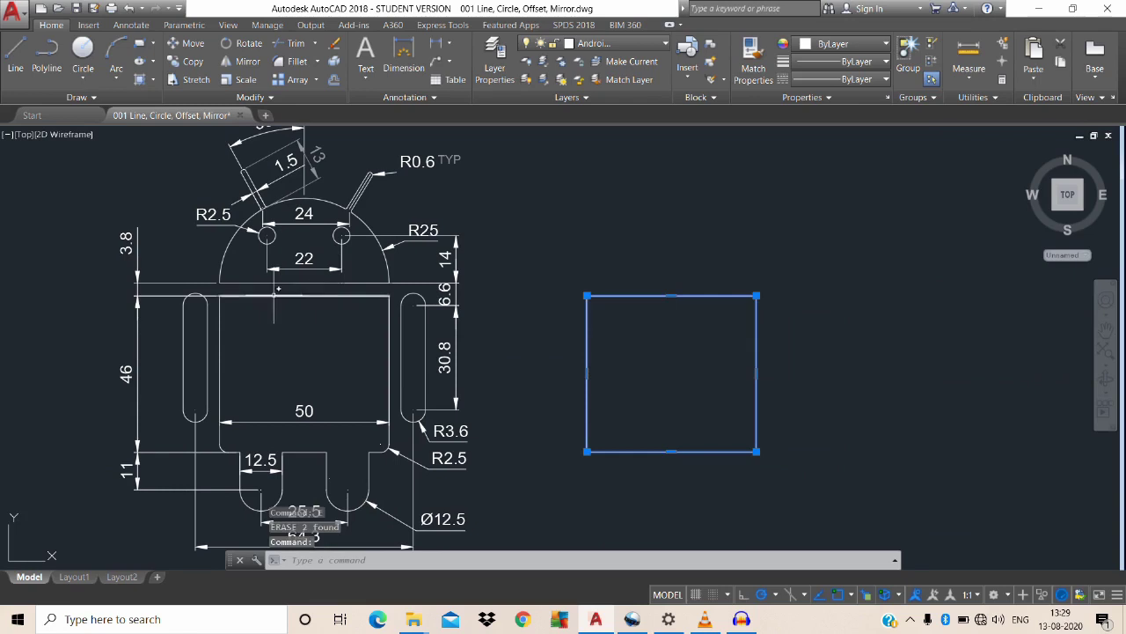
key(Escape)
click(585, 352)
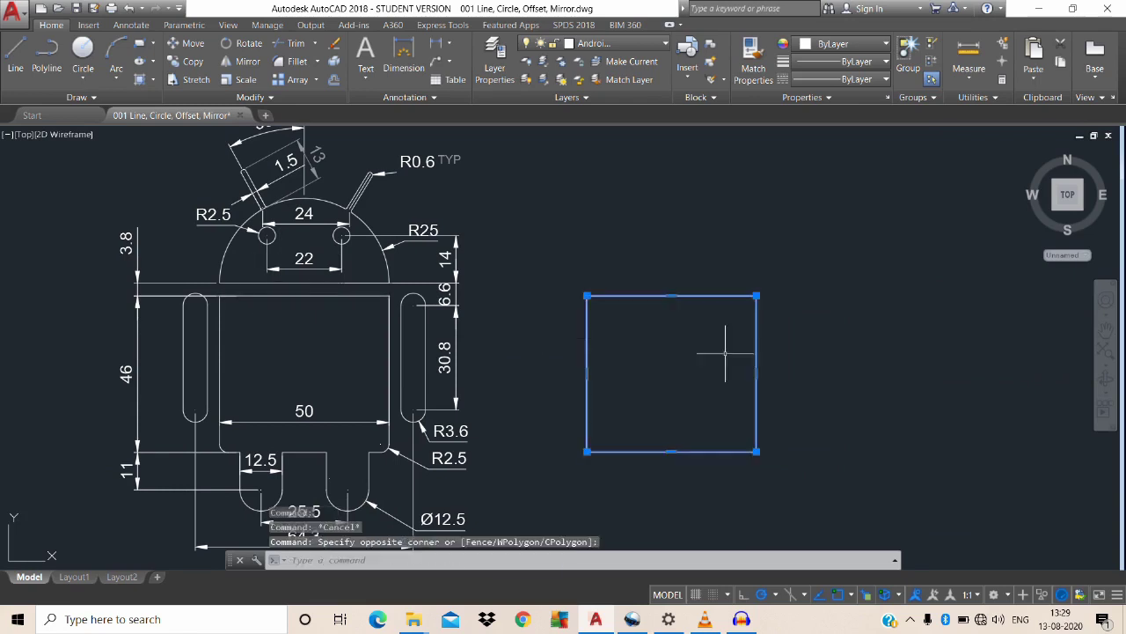
text(x)
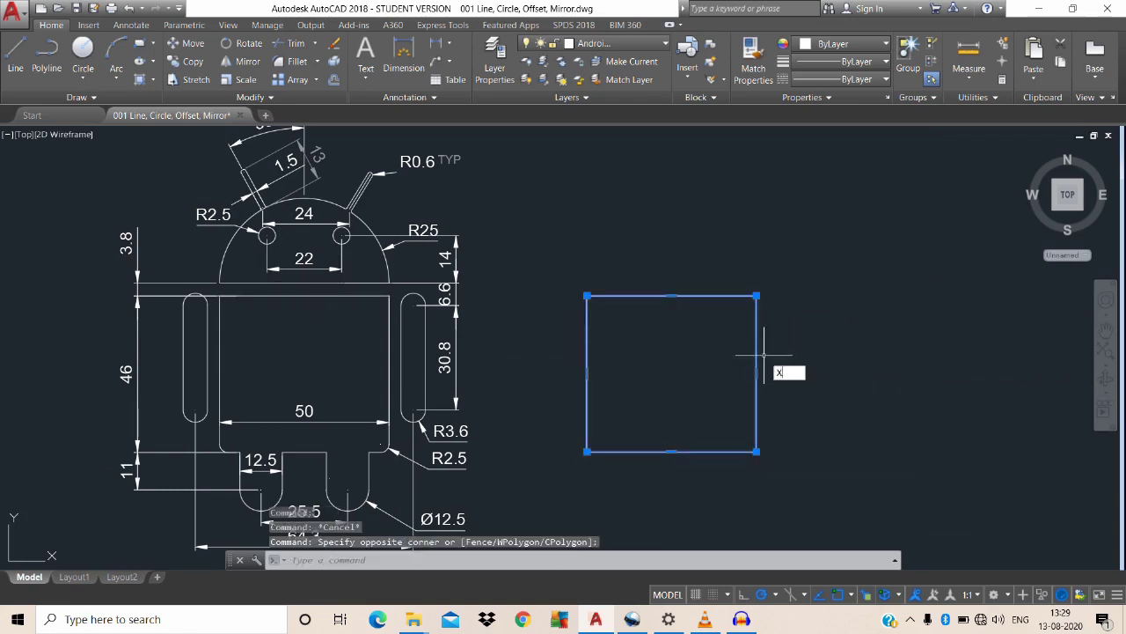
key(Return)
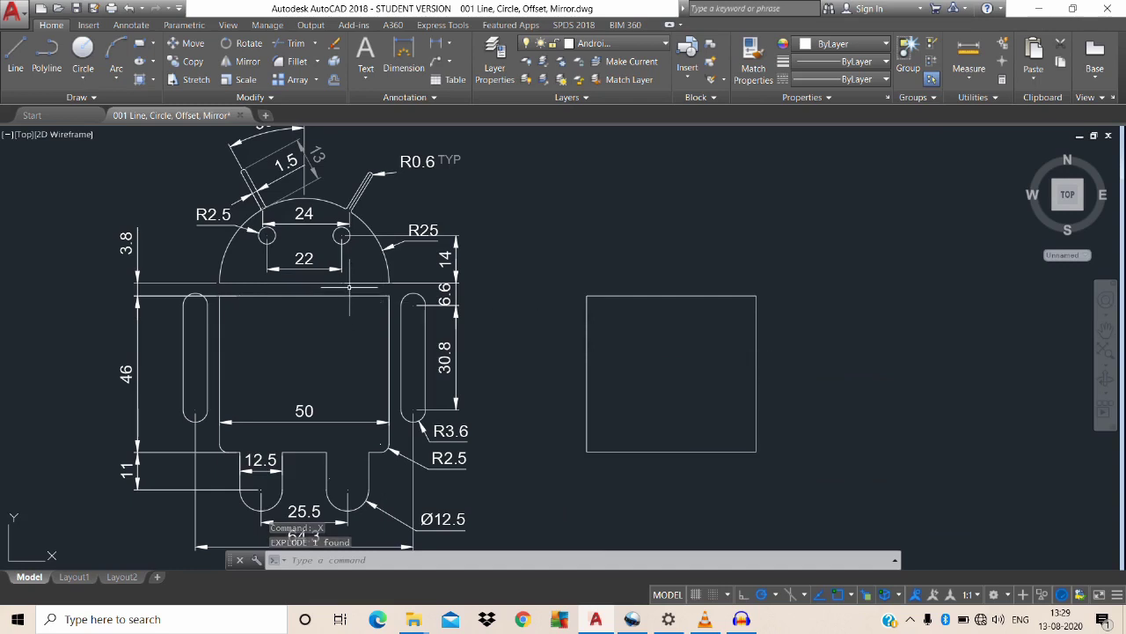
click(163, 264)
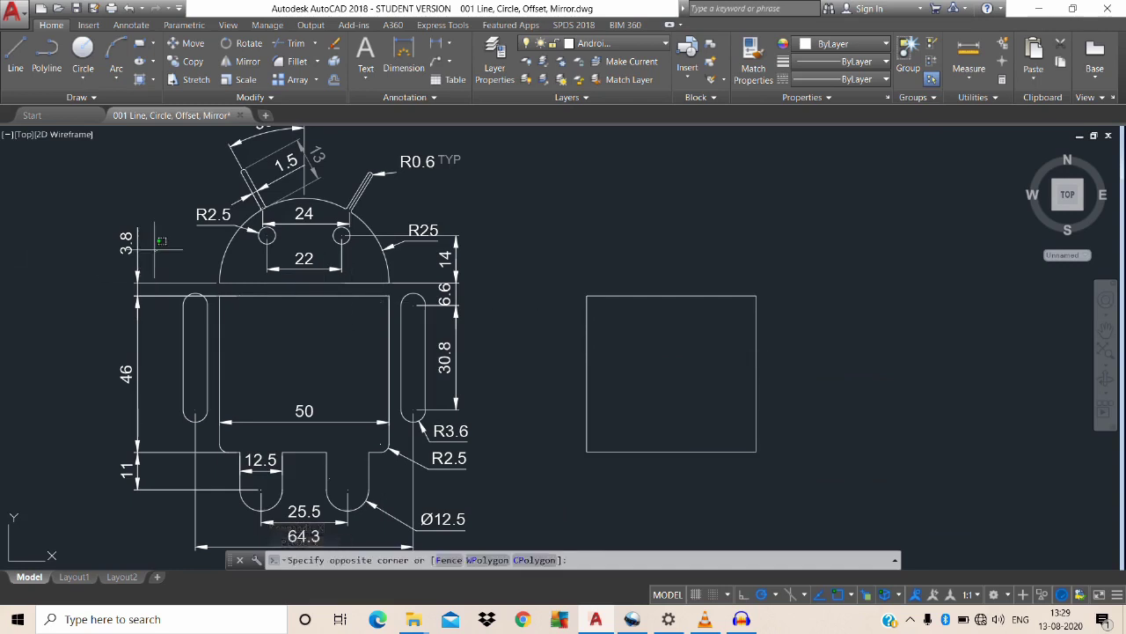
key(Escape)
Offset the rectangle's top edge 3.8 upward as the head's base line.
text(o)
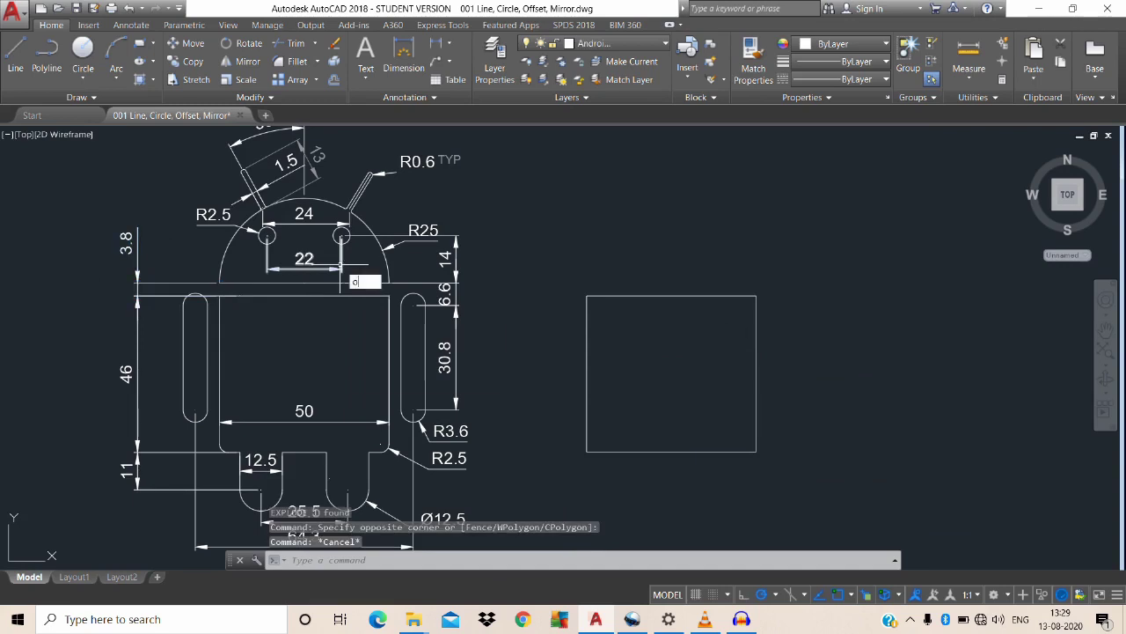
key(Return)
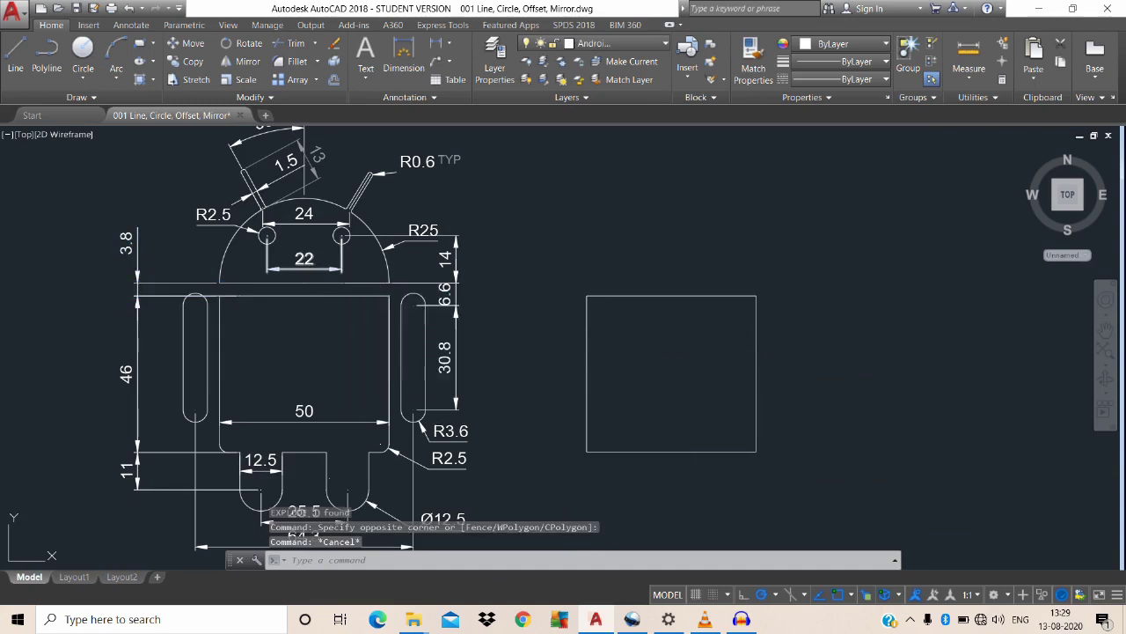
click(865, 396)
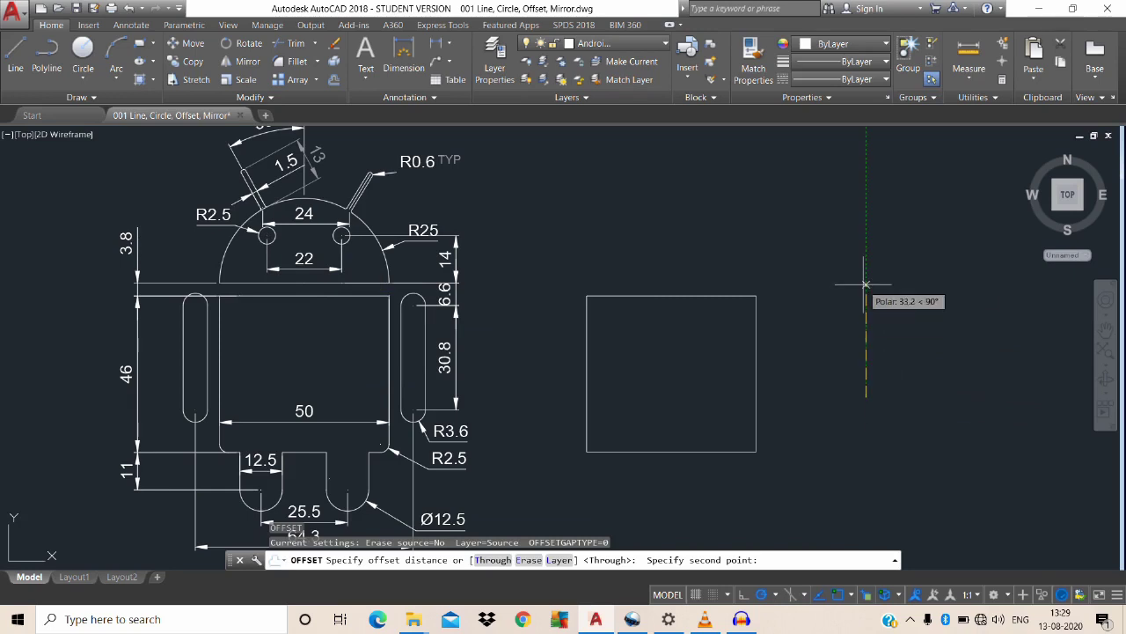
text(3.8)
key(Return)
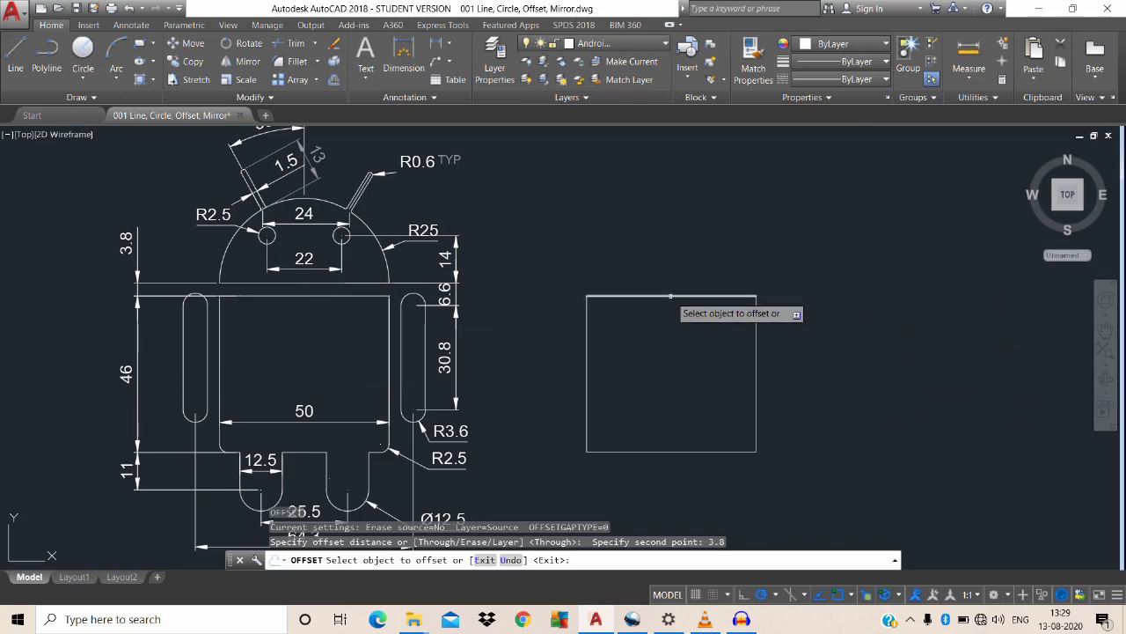
click(672, 296)
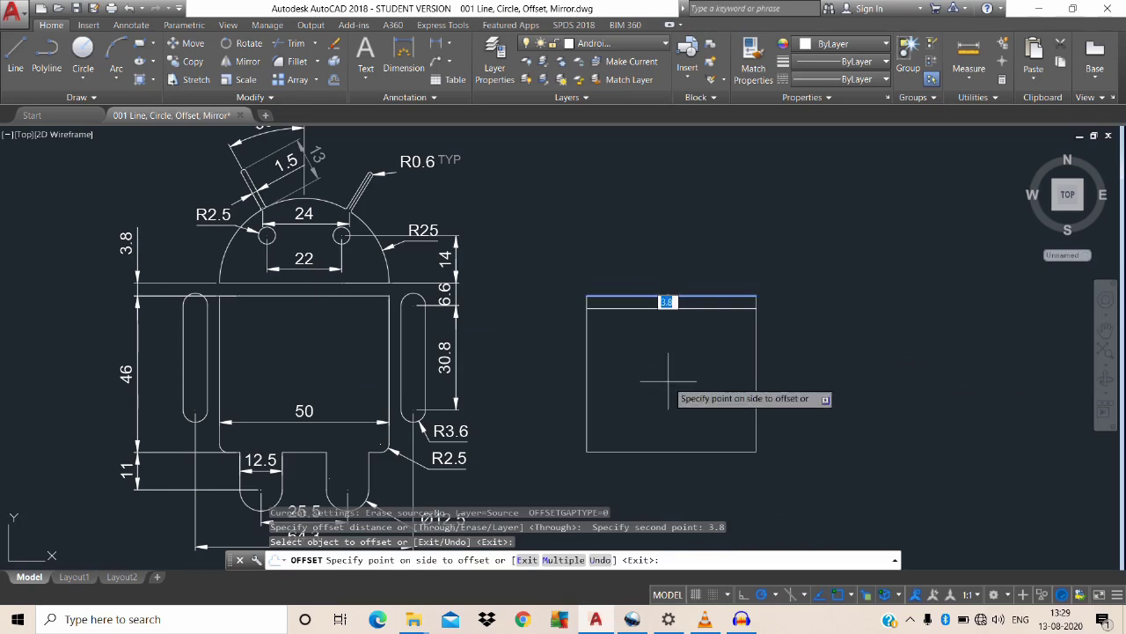
click(666, 205)
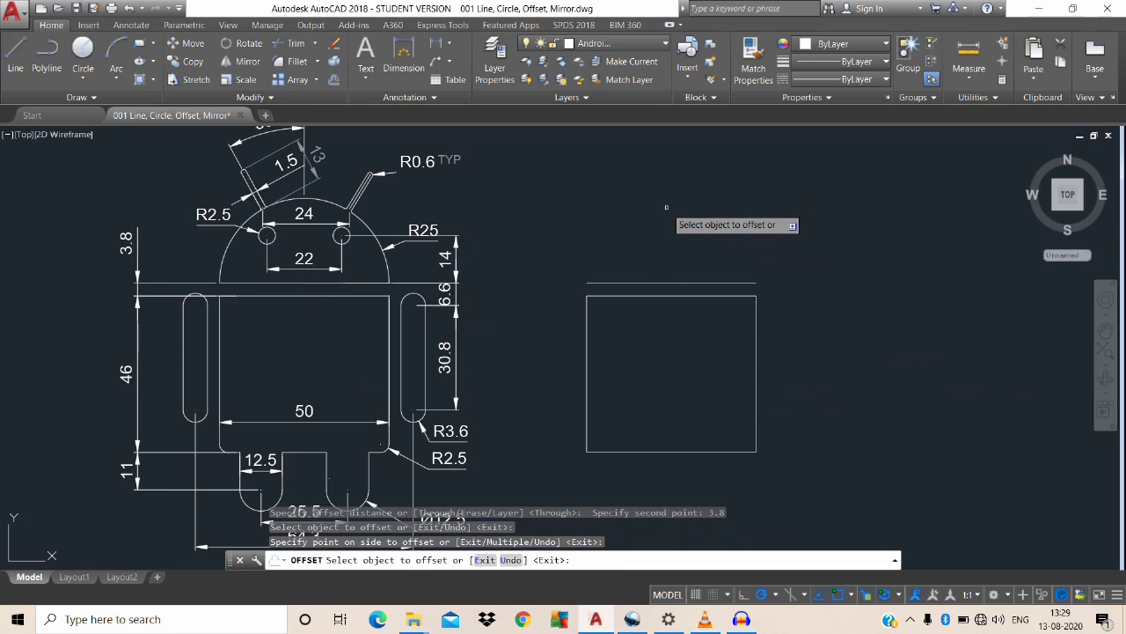
key(Escape)
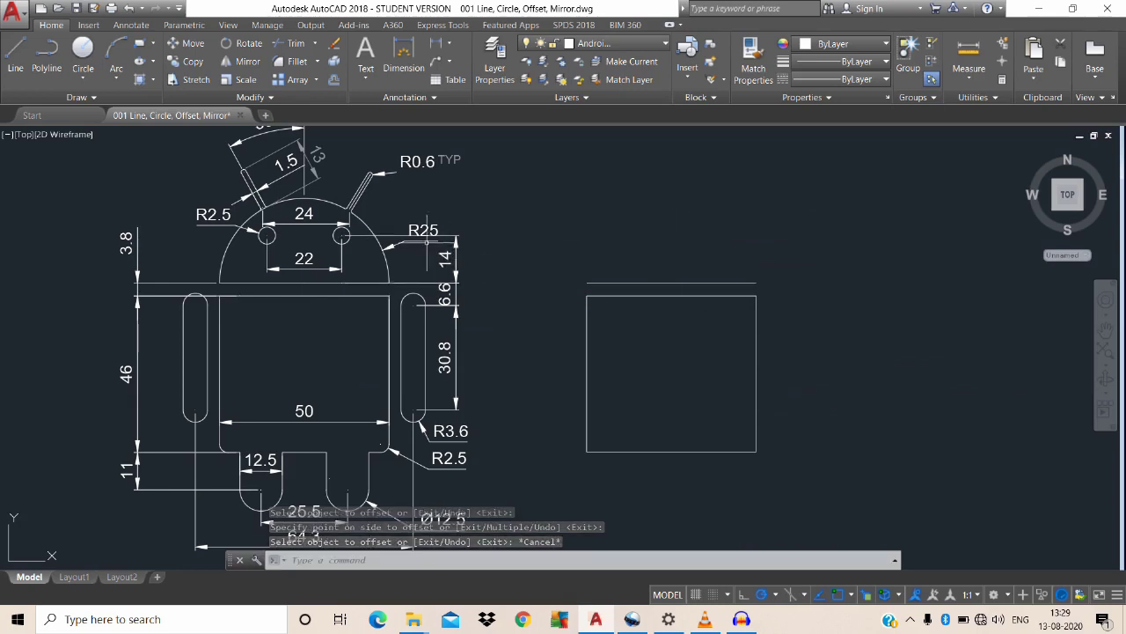
key(Escape)
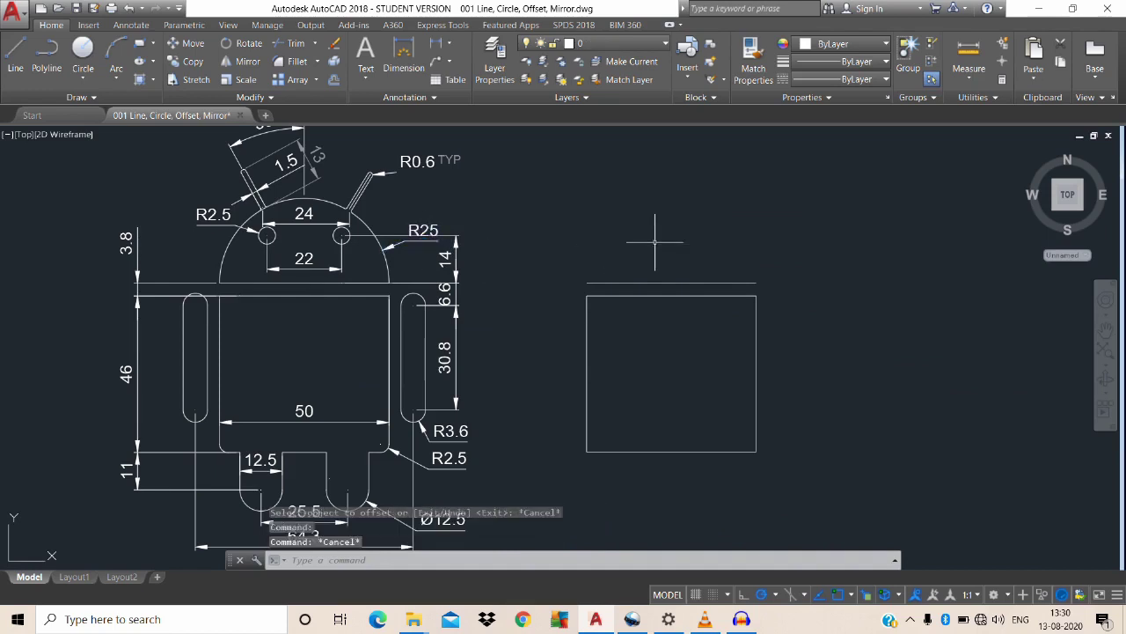
text(c)
key(Return)
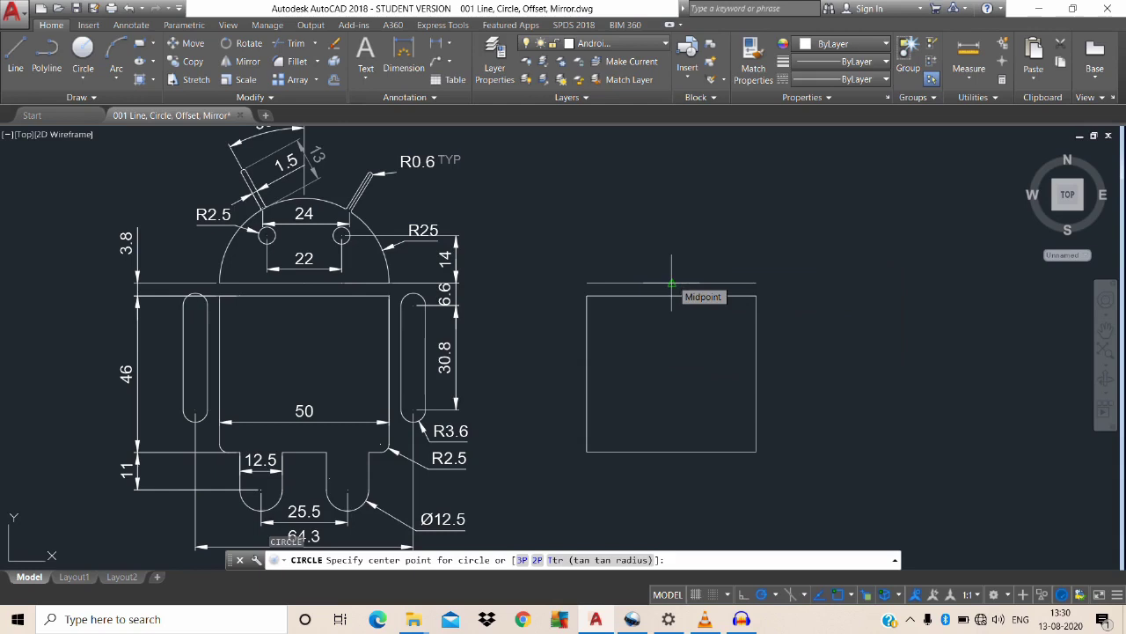
Draw a radius 25 circle centred on the offset line's midpoint.
click(671, 284)
text(25)
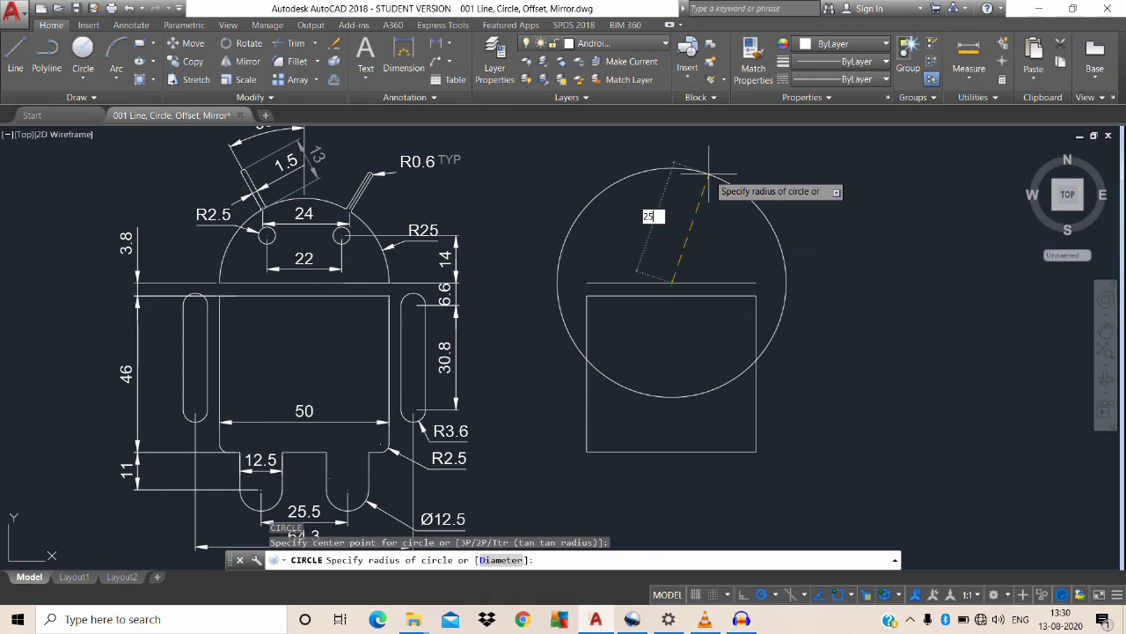
key(Return)
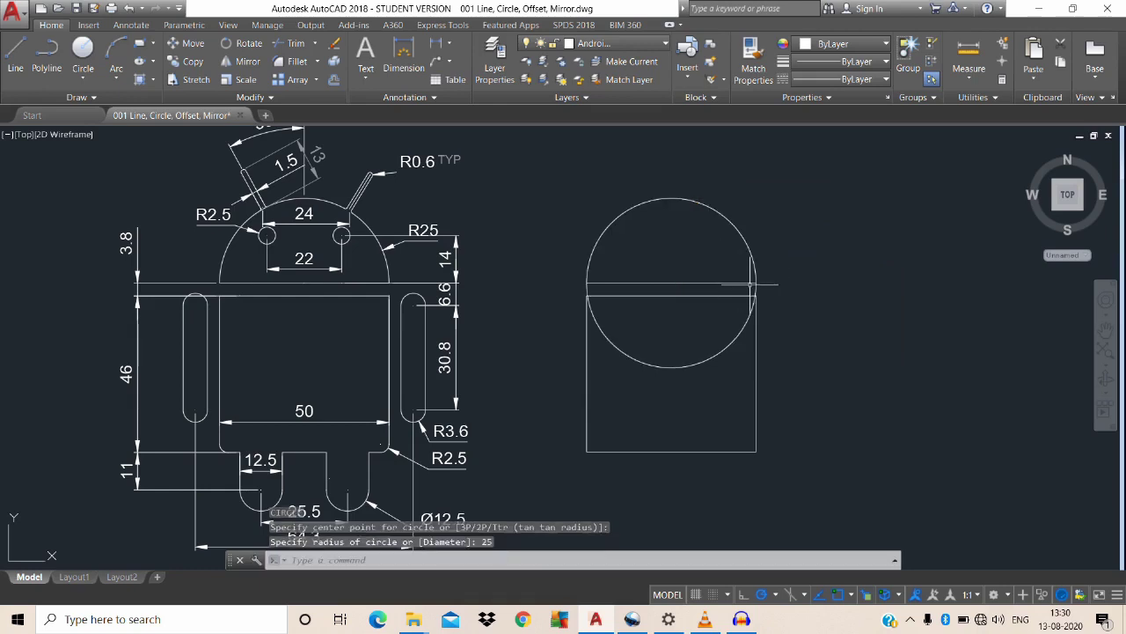
key(Escape)
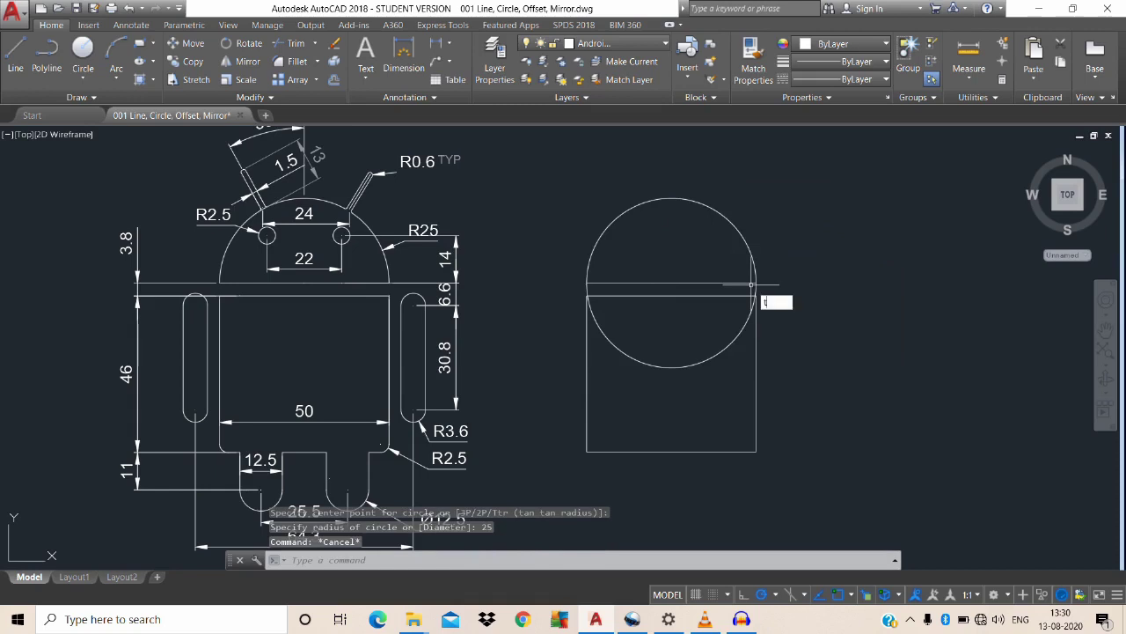
Trim the circle and erase its lower arc, leaving a half-dome head.
key(Return)
key(Return)
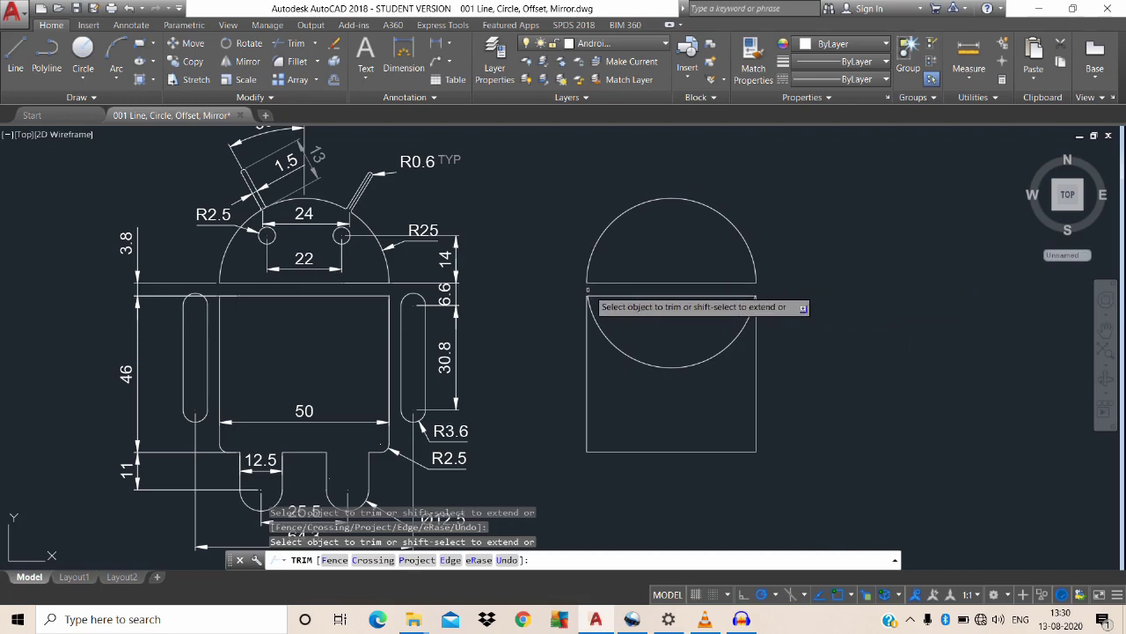
scroll(625, 299, up, 4)
key(Escape)
click(658, 405)
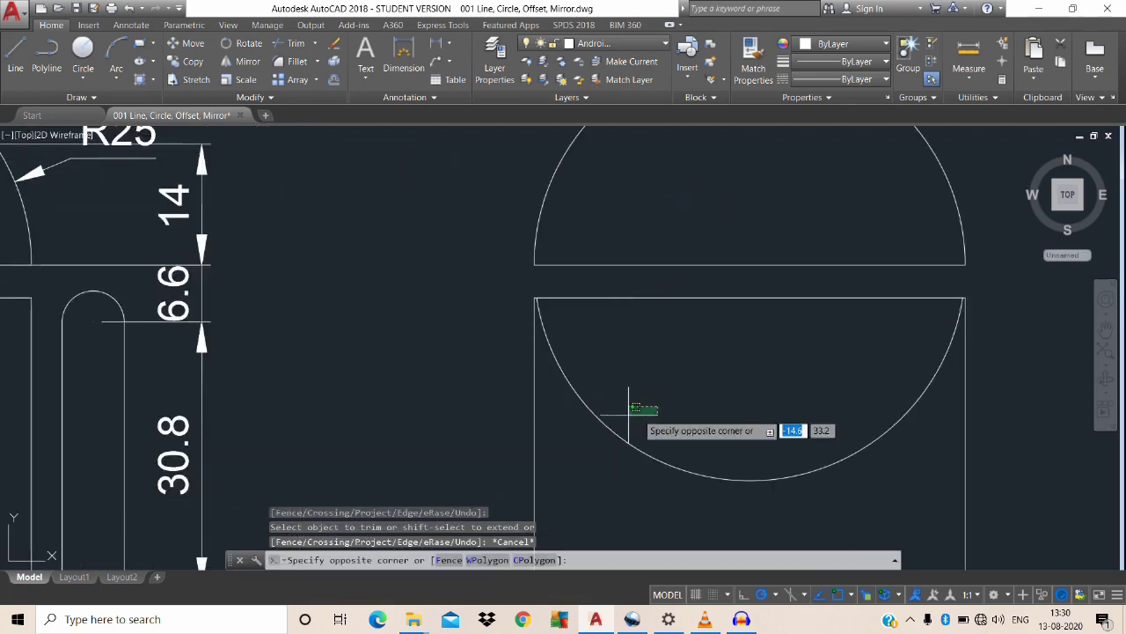
click(585, 429)
text(e)
key(Return)
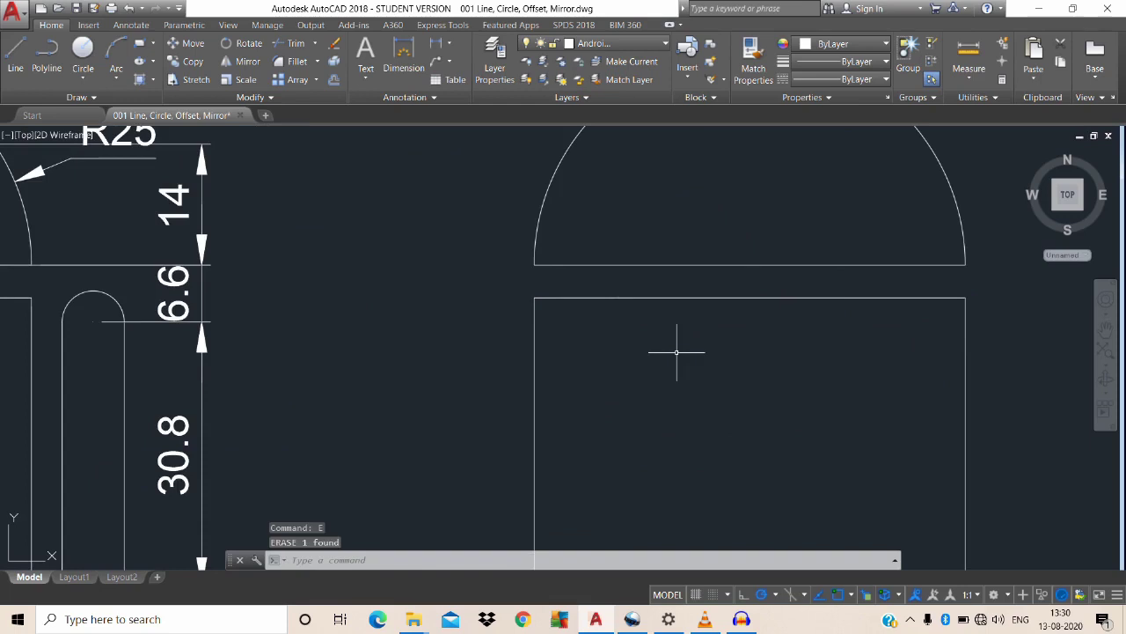
middle_click(677, 352)
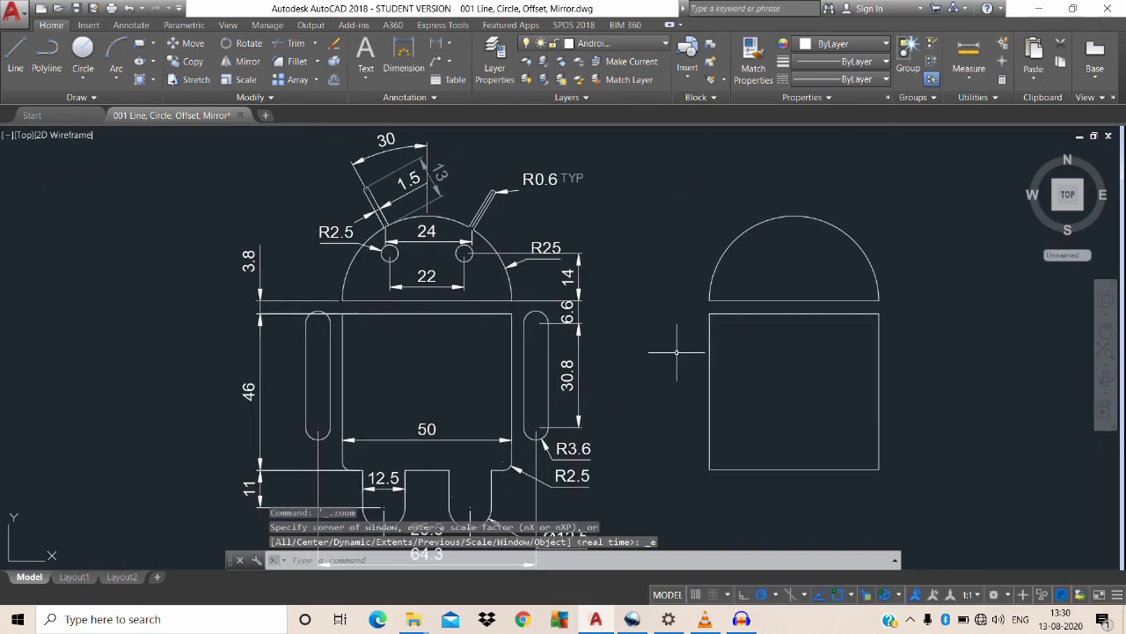
Place the UCS origin at the midpoint of the head's base line.
scroll(677, 352, down, 5)
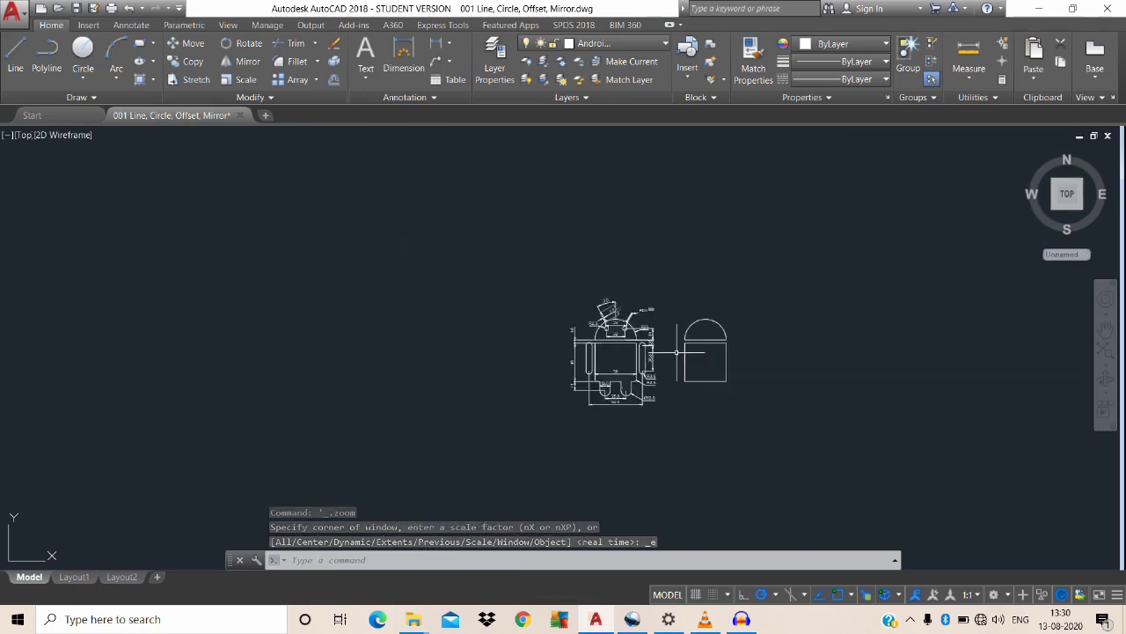
scroll(677, 352, down, 1)
scroll(676, 352, up, 8)
middle_click(676, 352)
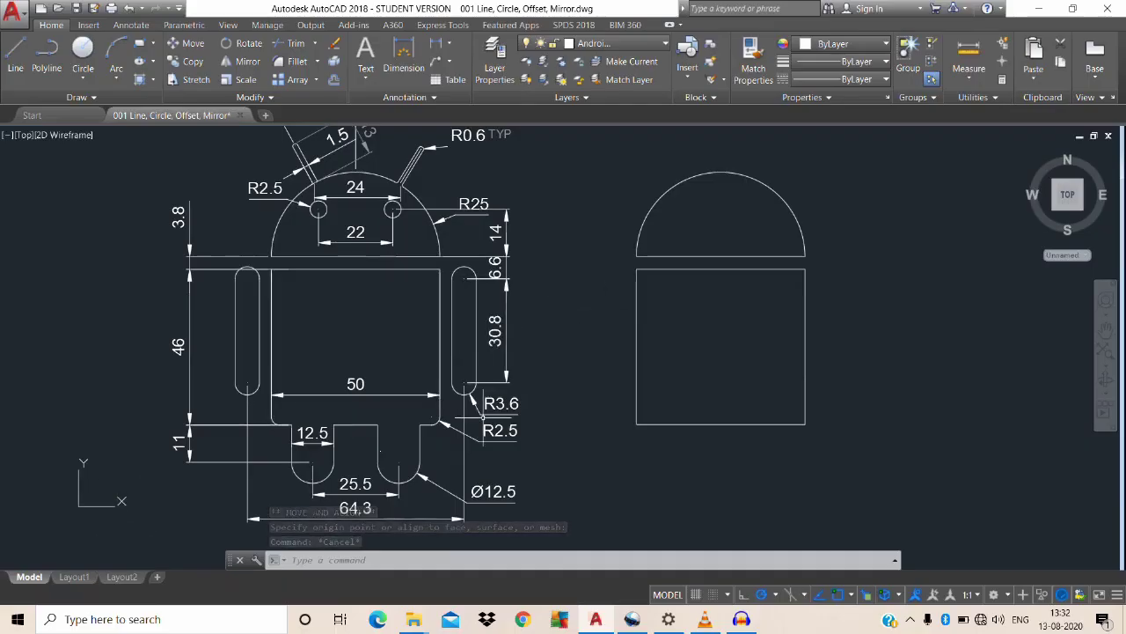
text(Ucs)
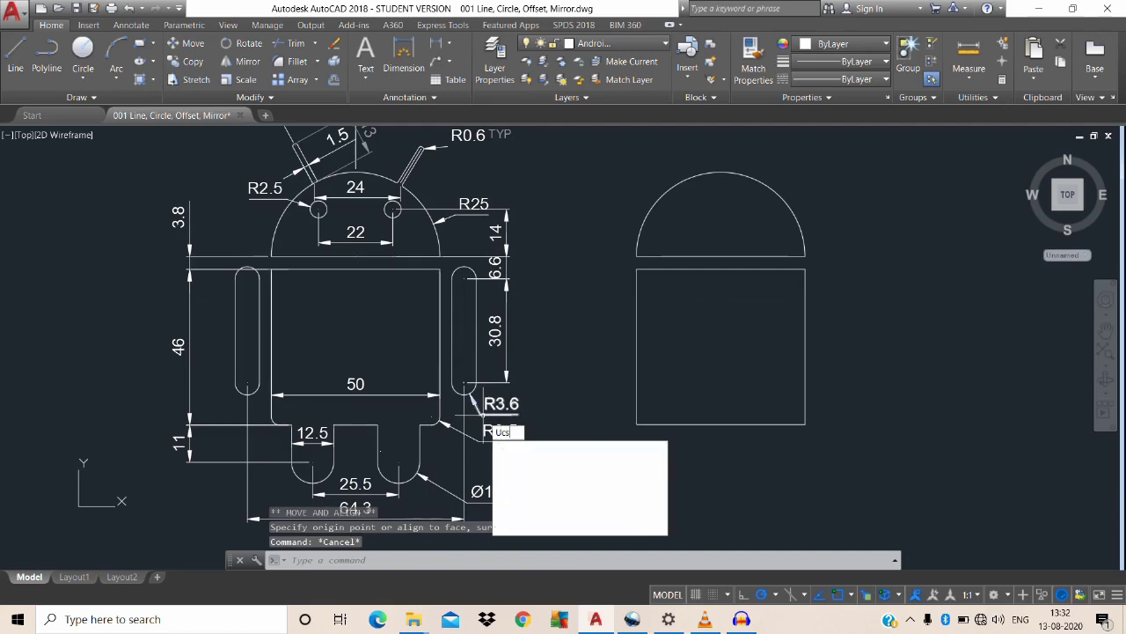
key(Return)
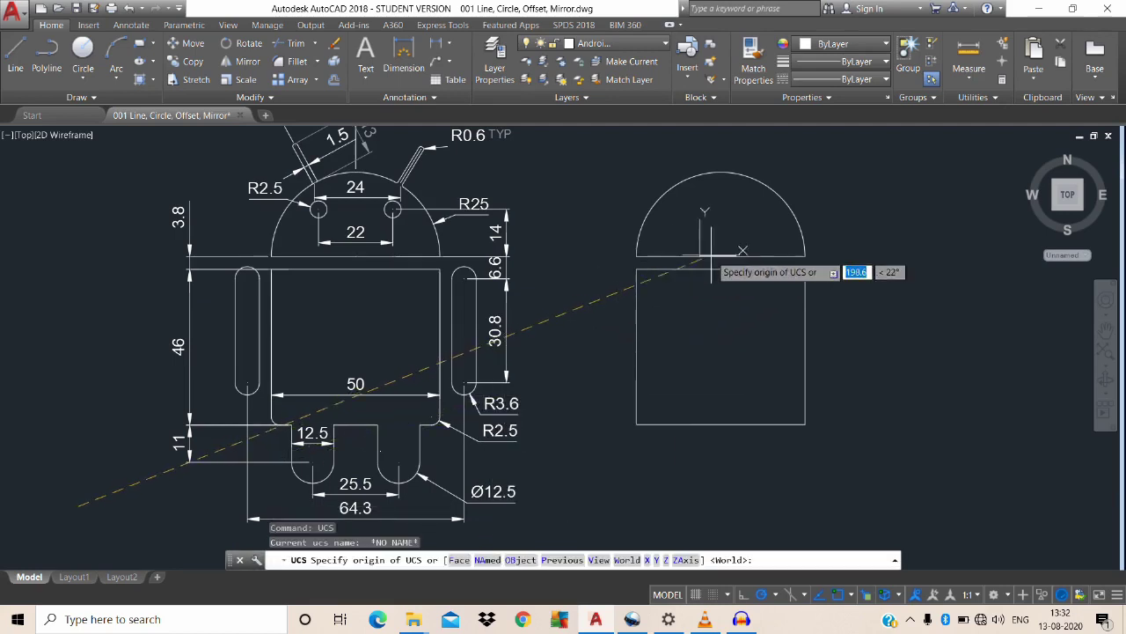
text(mid)
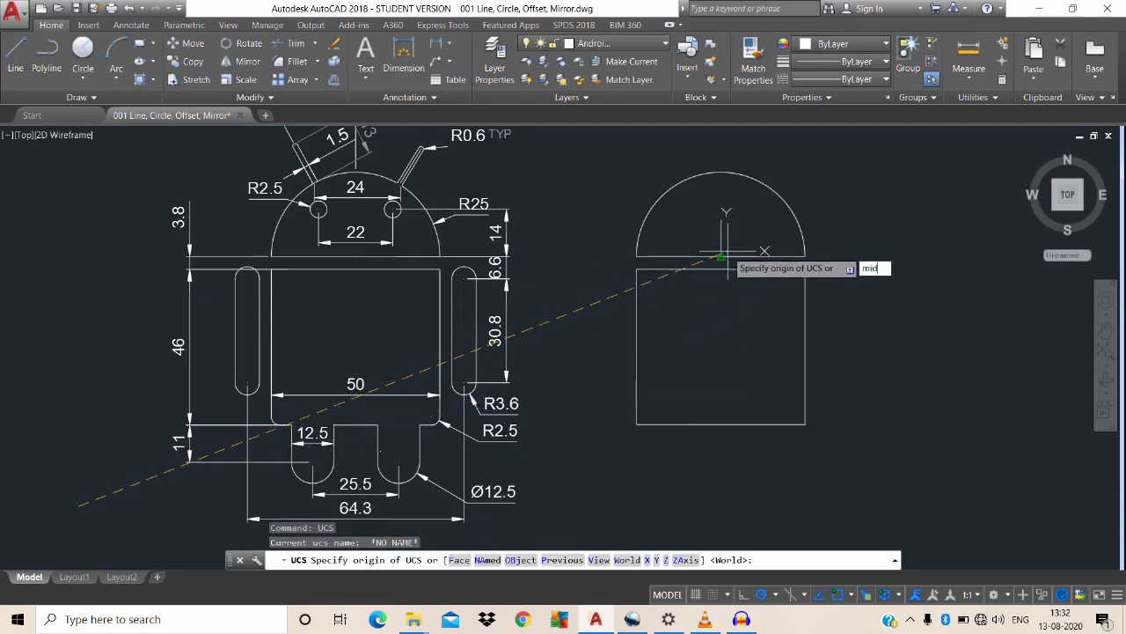
key(Return)
click(721, 256)
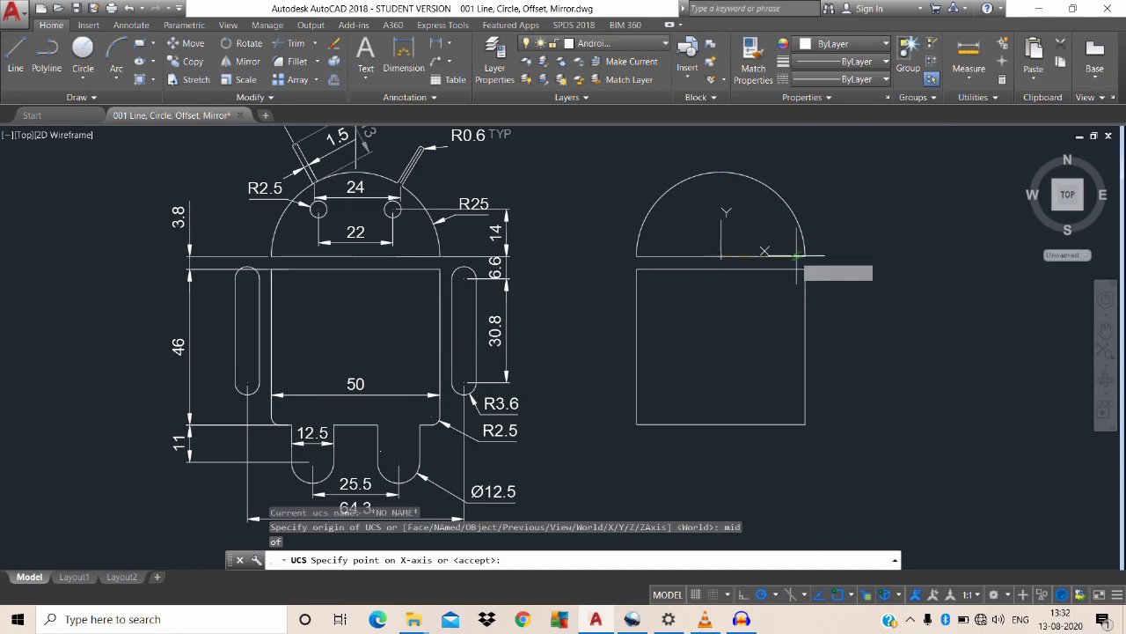
click(804, 256)
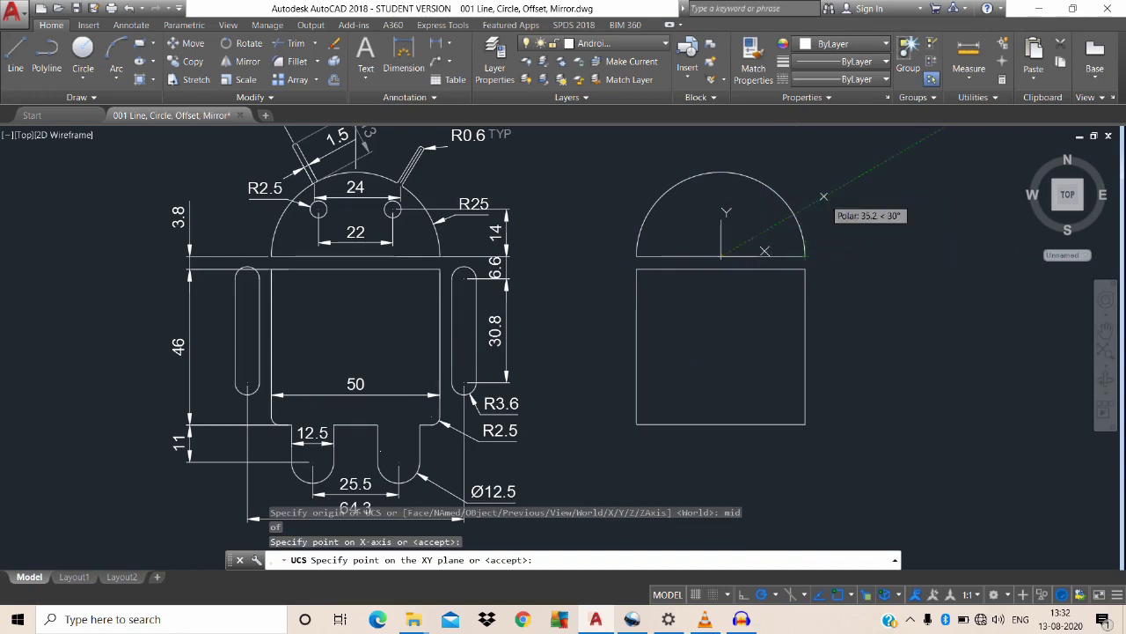
click(824, 196)
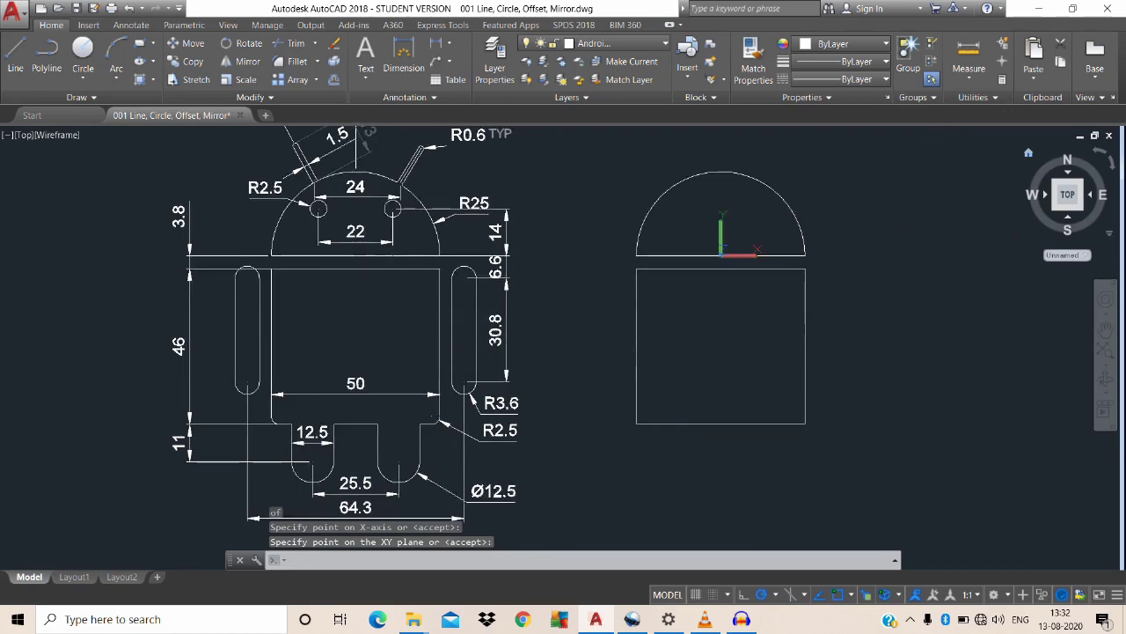
Orbit the drawing, then return to the flat top view.
shift+middle_drag(380, 450, 413, 556)
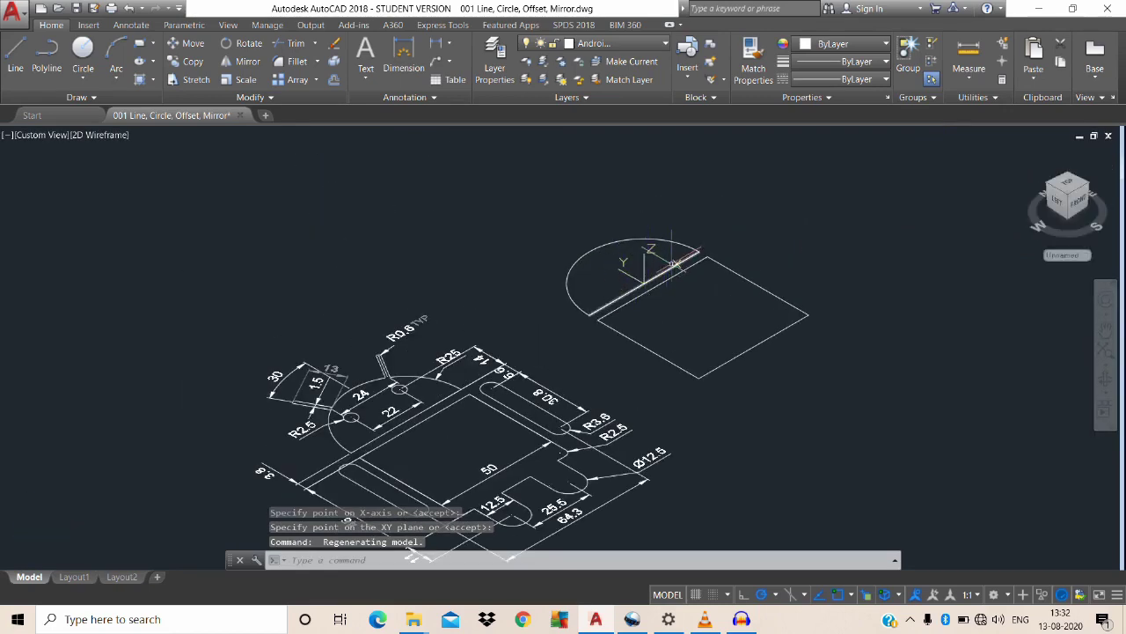
scroll(682, 237, up, 6)
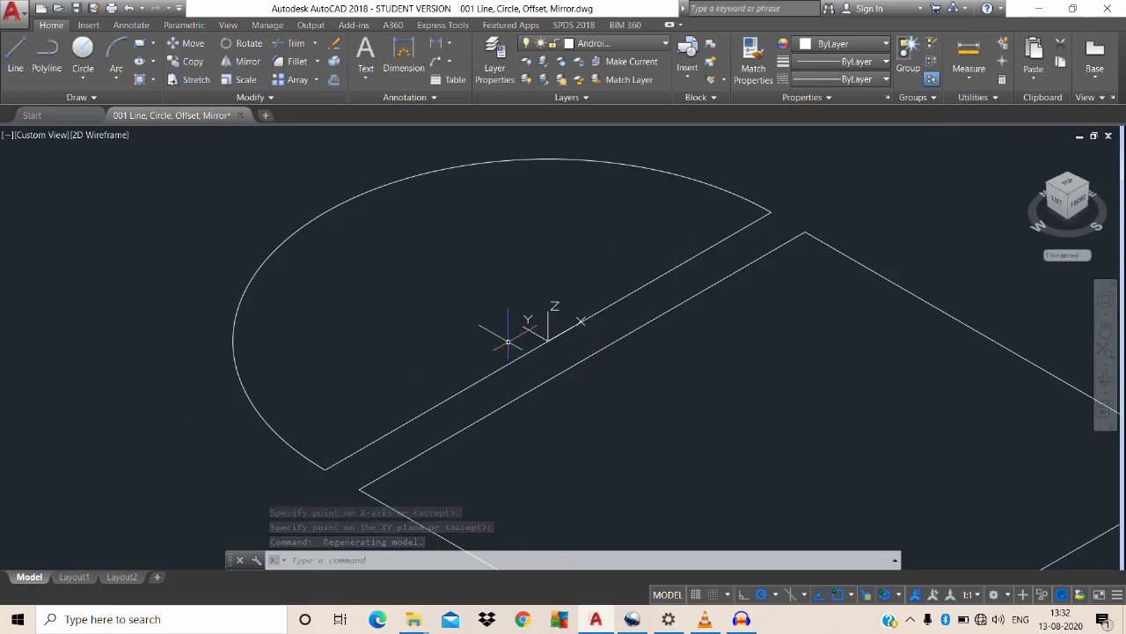
click(1067, 186)
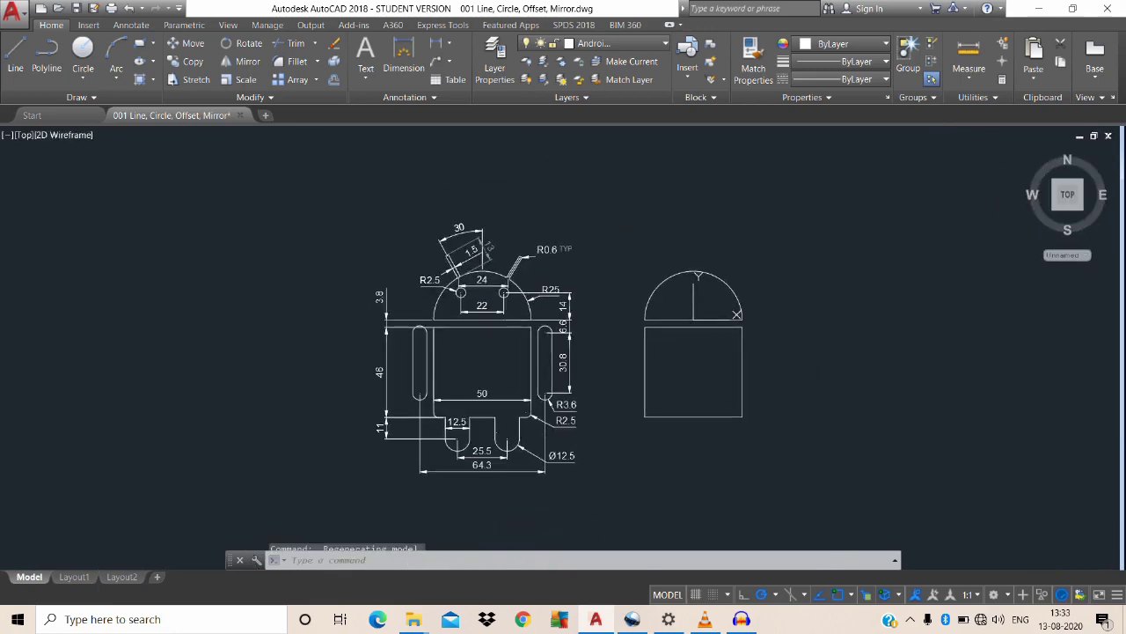
scroll(796, 357, up, 2)
click(819, 353)
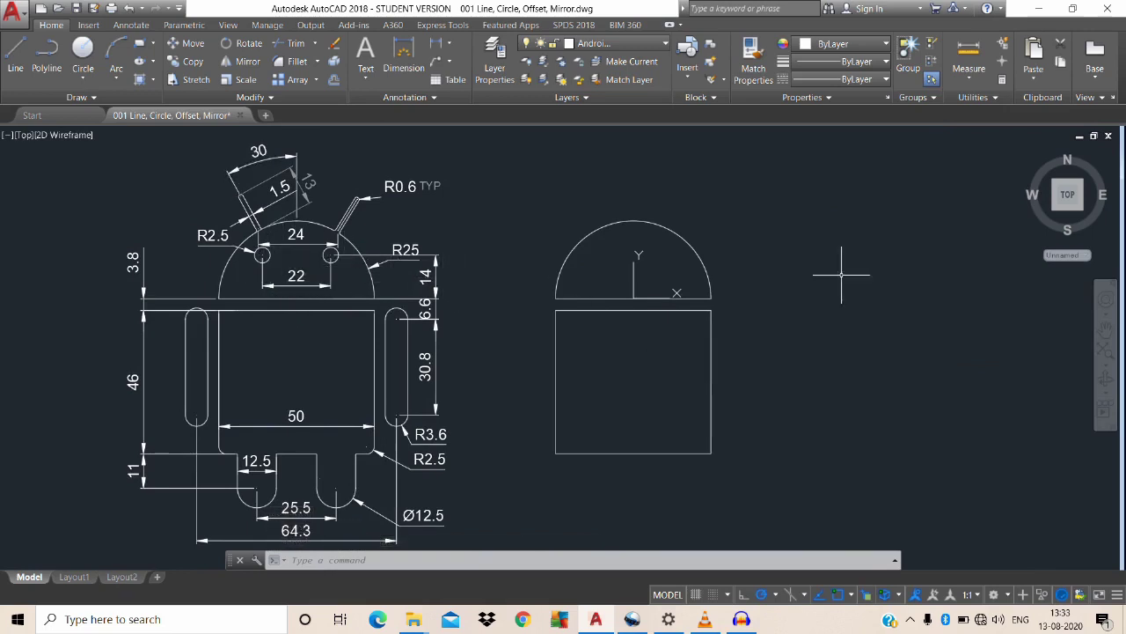
Draw the left eye as a radius 2.5 circle centred at -11,14.
text(c)
key(Return)
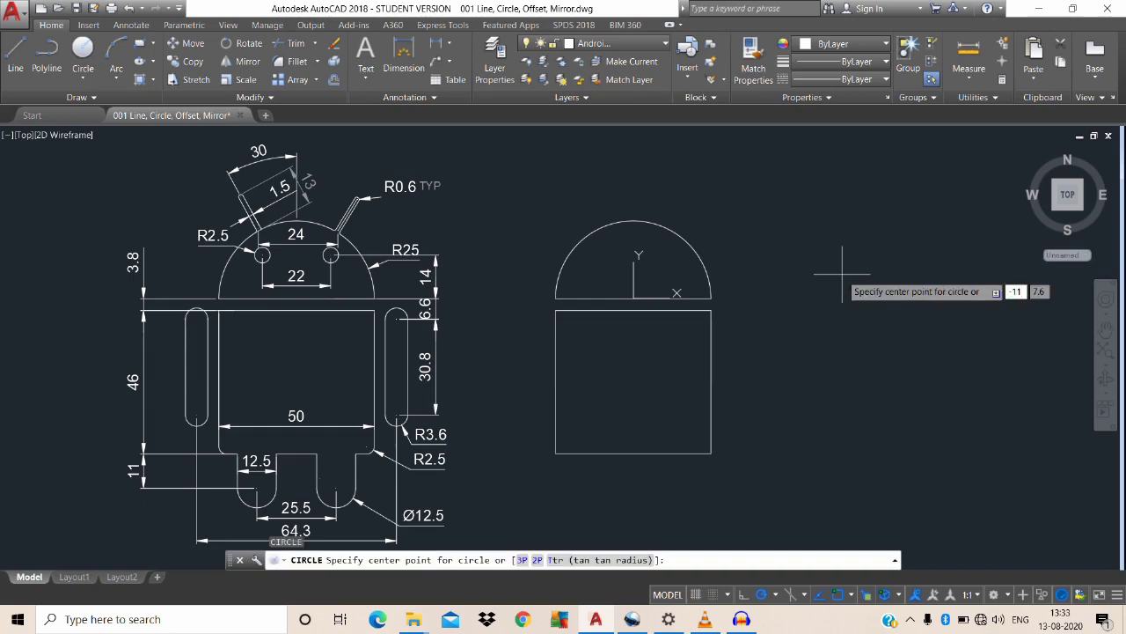
key(Tab)
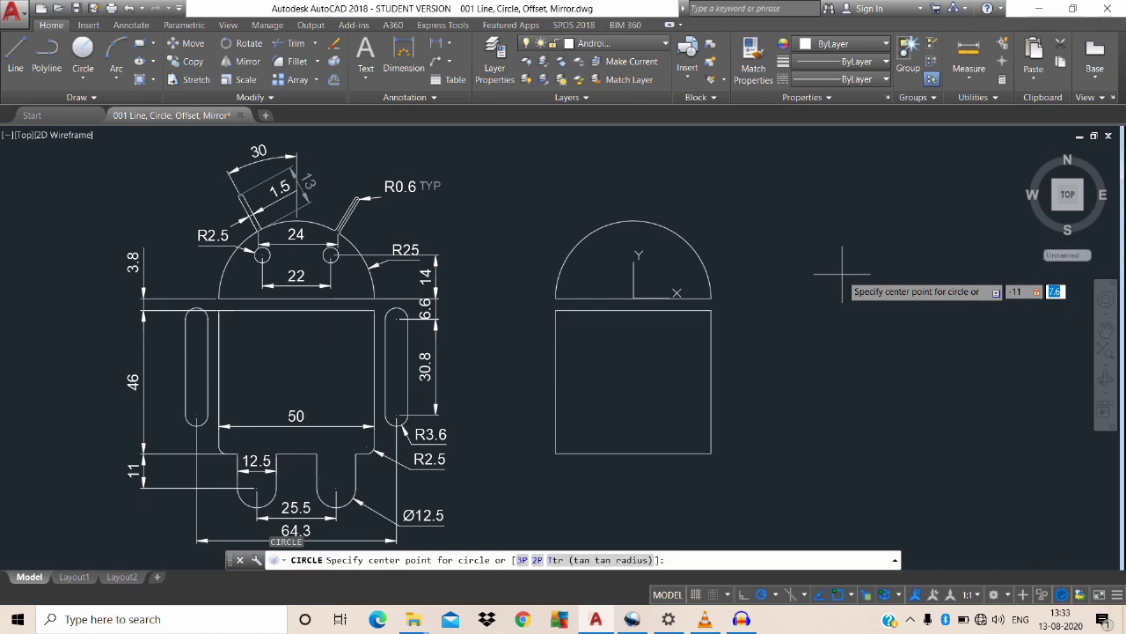
text(14)
key(Return)
text(2.5)
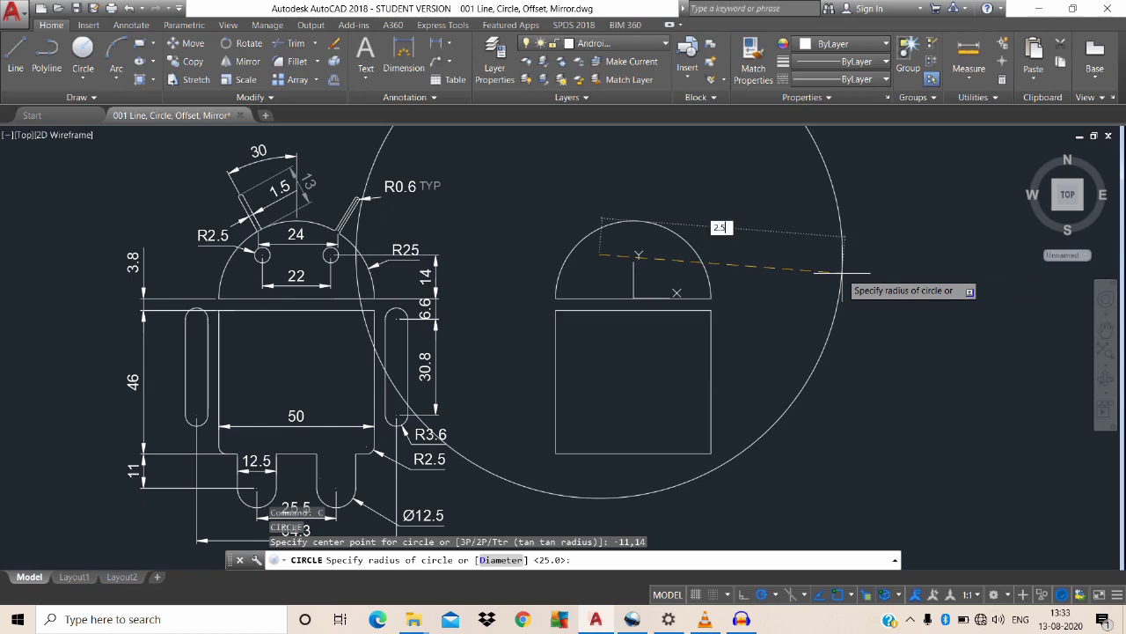
key(Return)
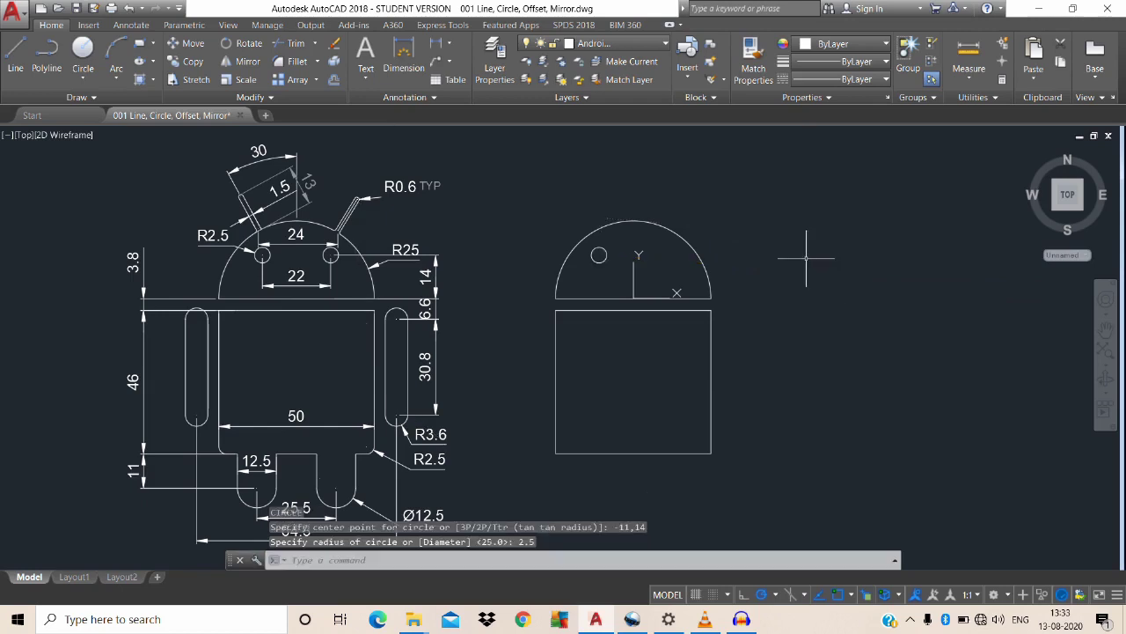
text(MI)
Mirror the eye across the head's vertical centre line, keeping the original.
key(Return)
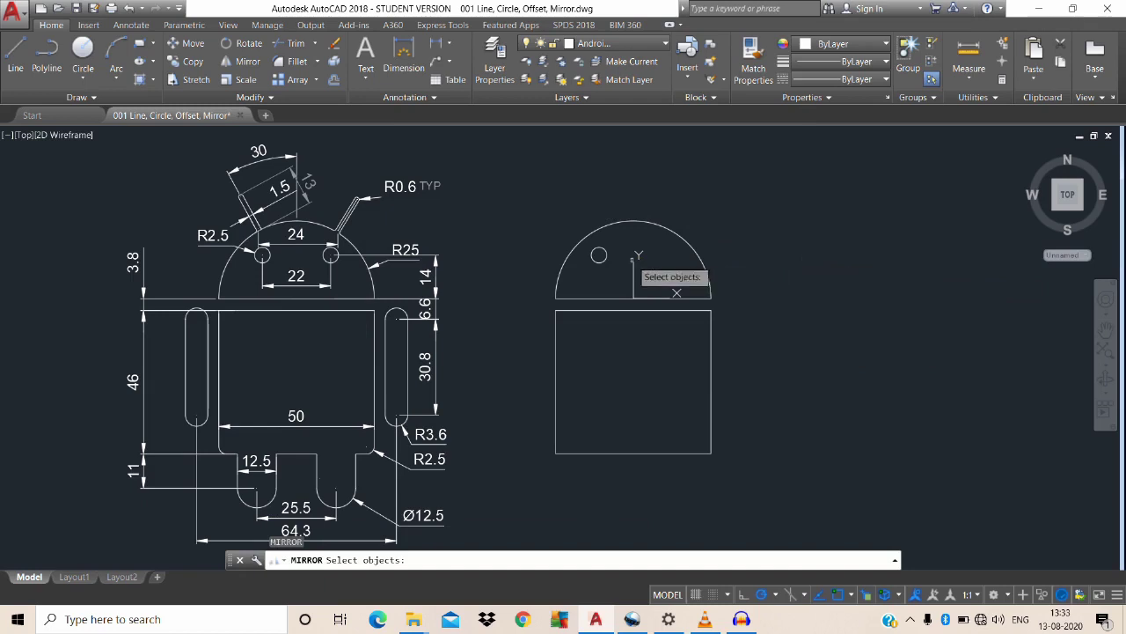
click(599, 255)
key(Return)
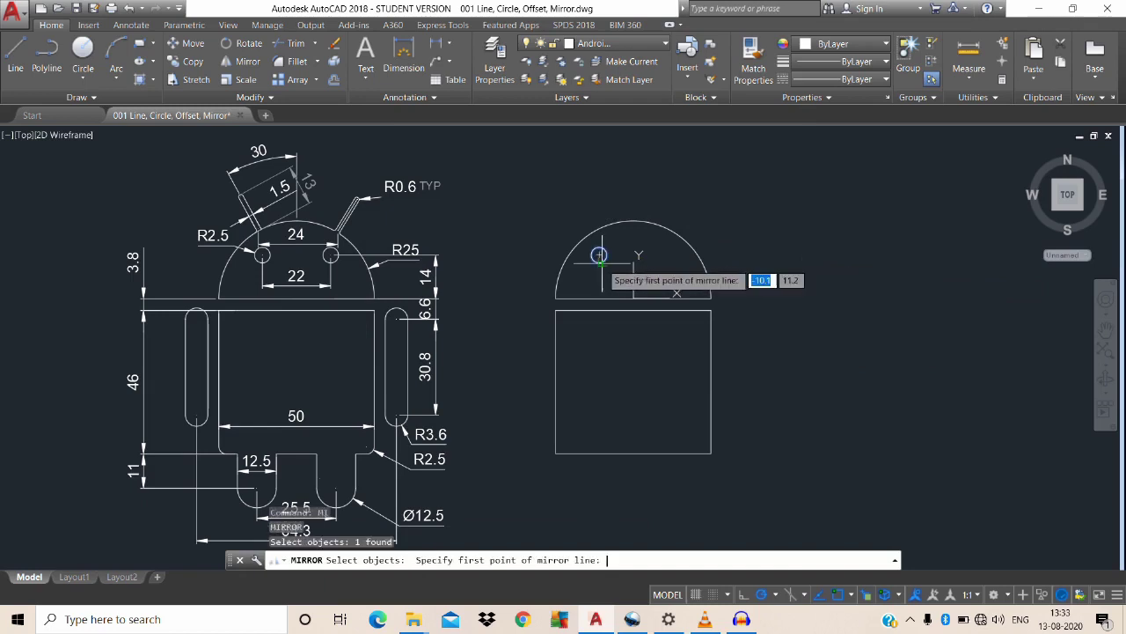
click(633, 295)
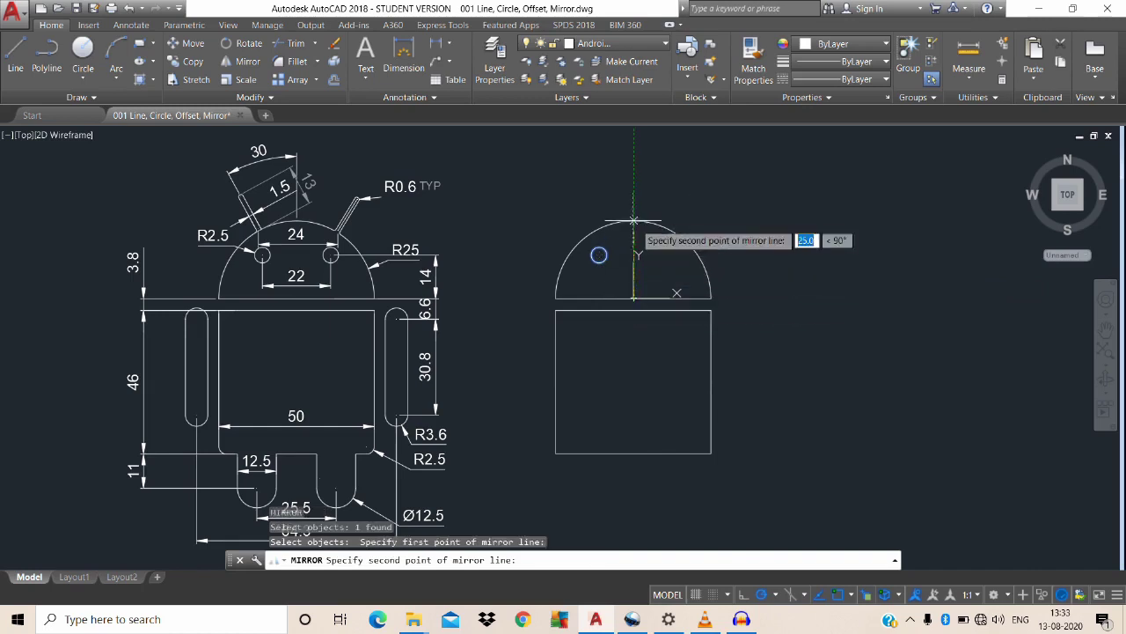
click(636, 220)
key(Return)
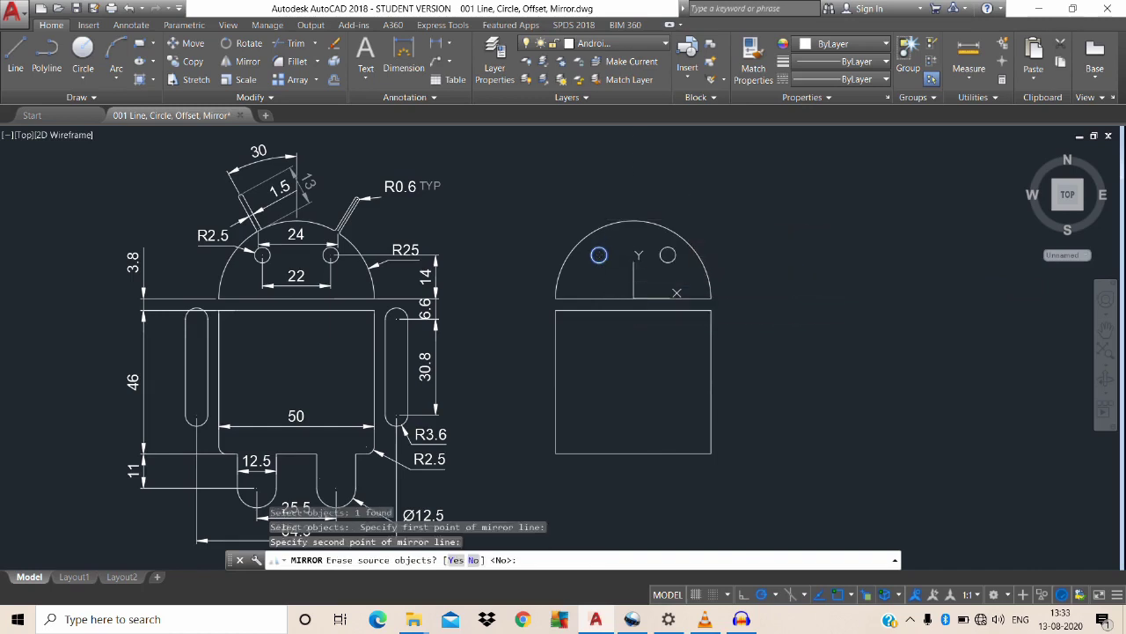
middle_drag(667, 253, 683, 228)
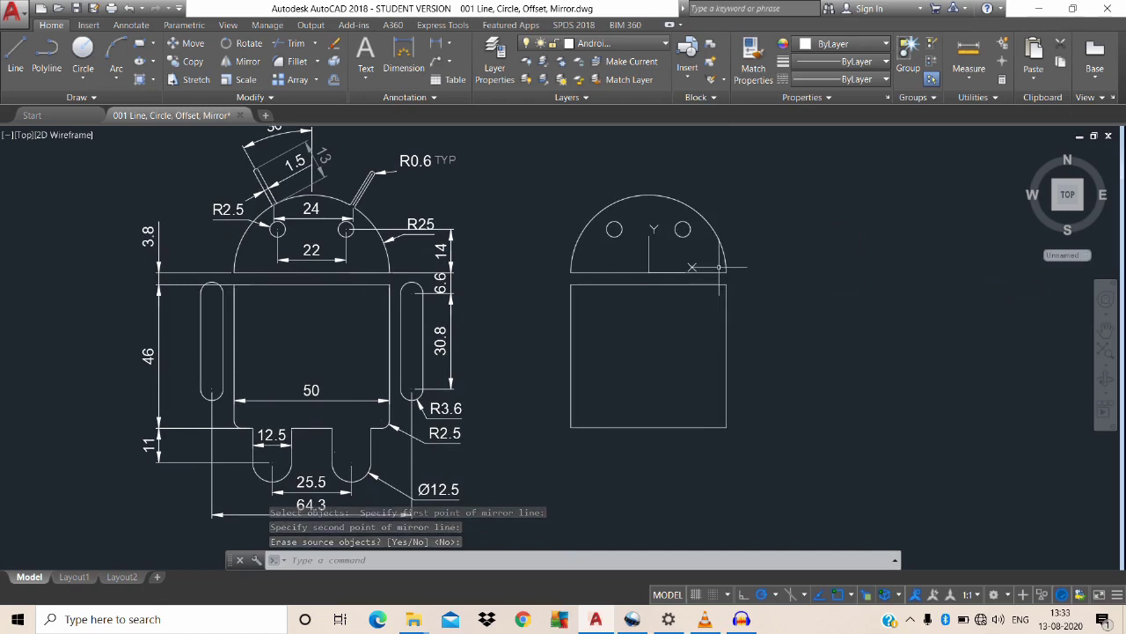
middle_drag(719, 285, 729, 318)
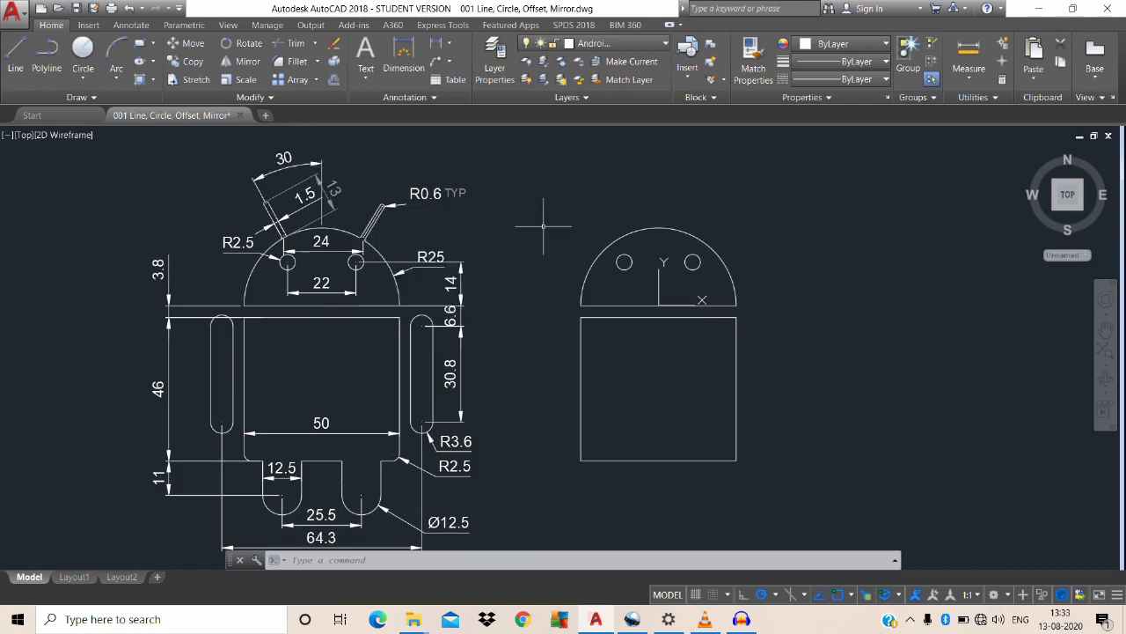
text(L)
key(Return)
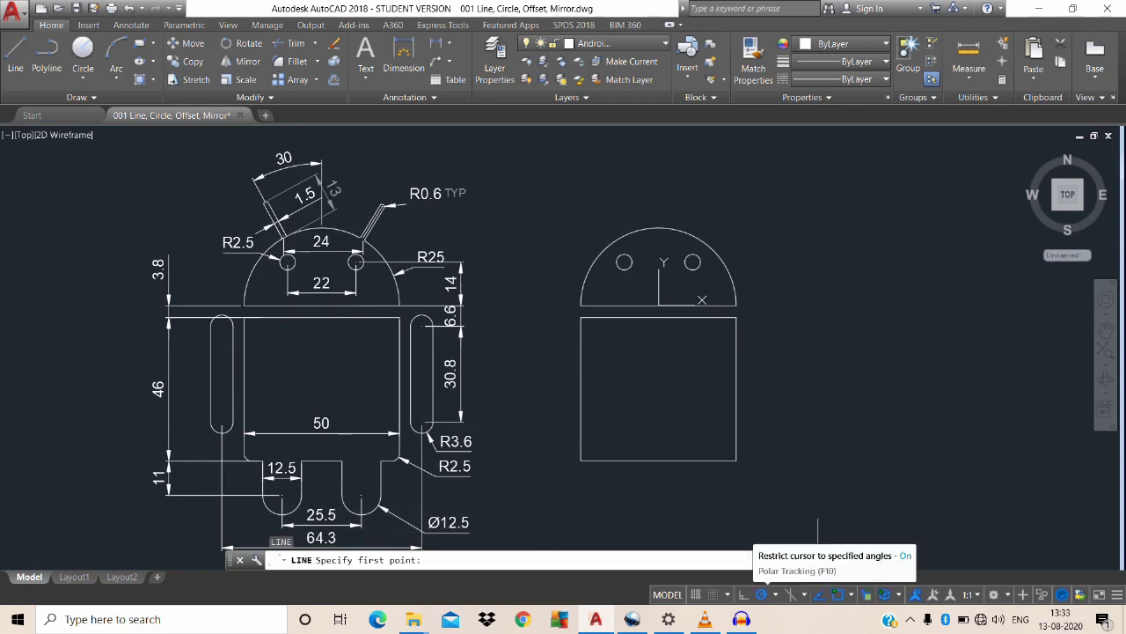
click(775, 594)
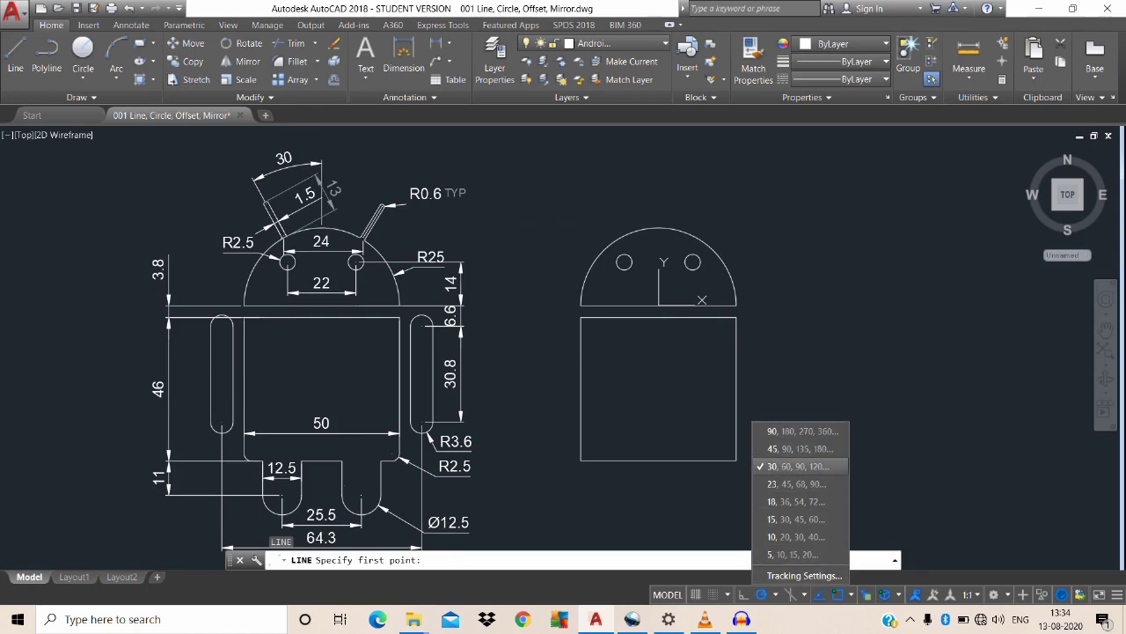
click(792, 466)
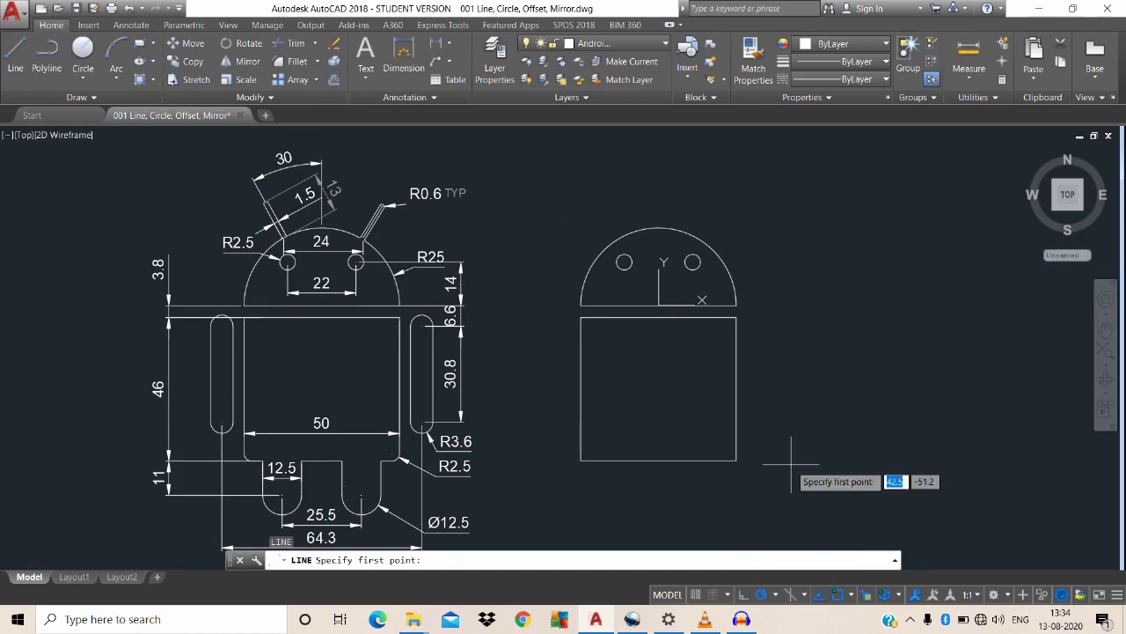
click(658, 305)
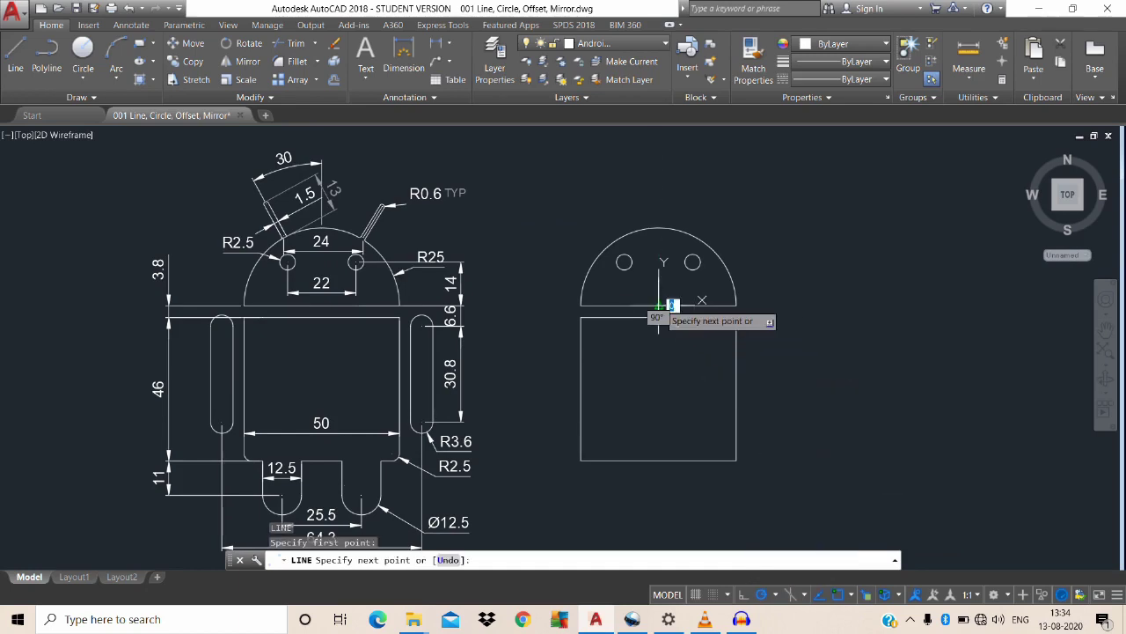
key(Escape)
key(Escape)
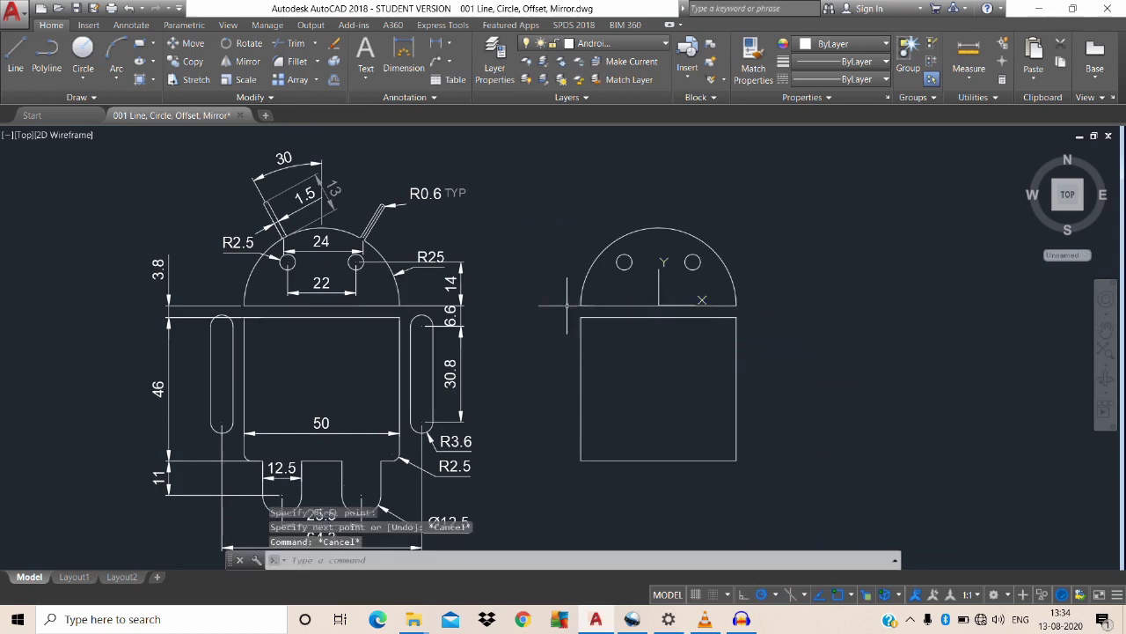
middle_drag(475, 286, 491, 297)
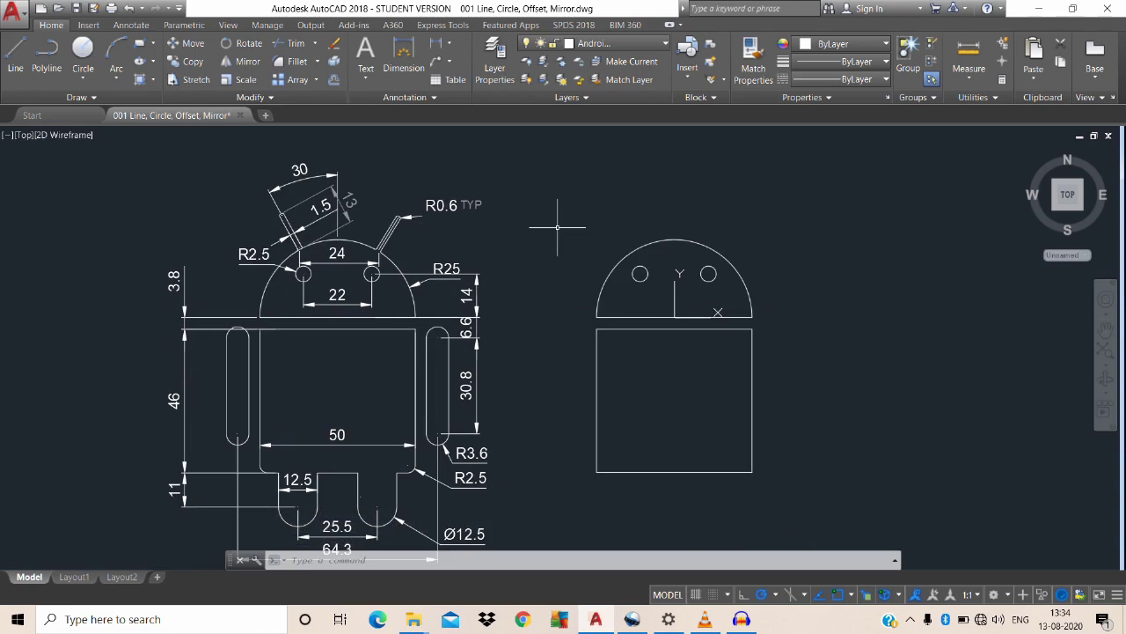
Offset the head's dome arc 13 units outward.
key(Escape)
key(Return)
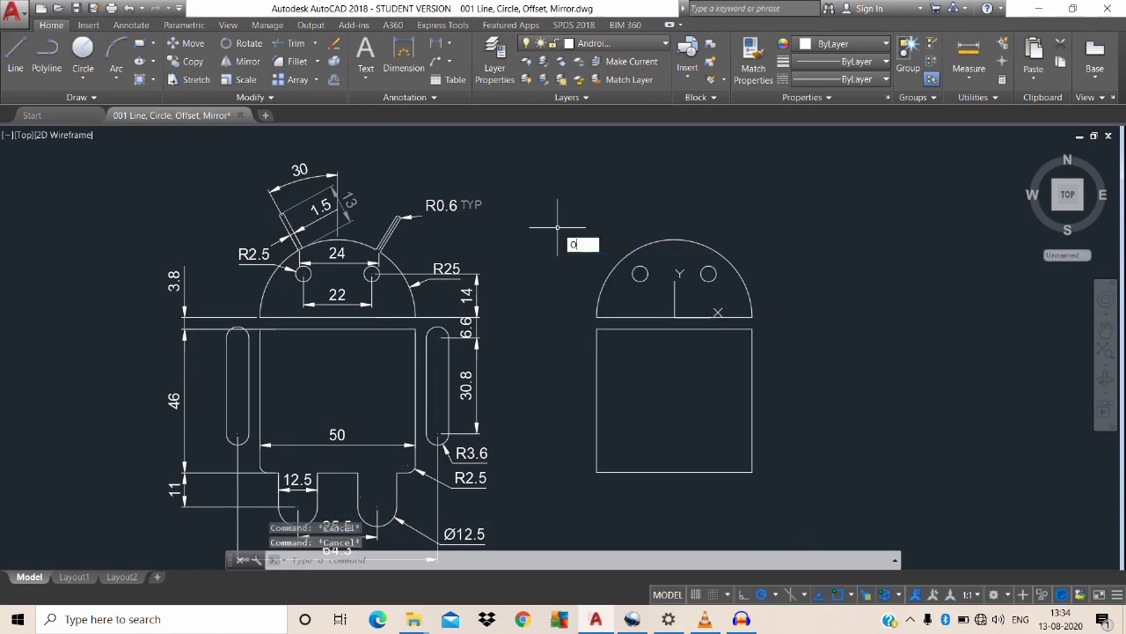
click(815, 354)
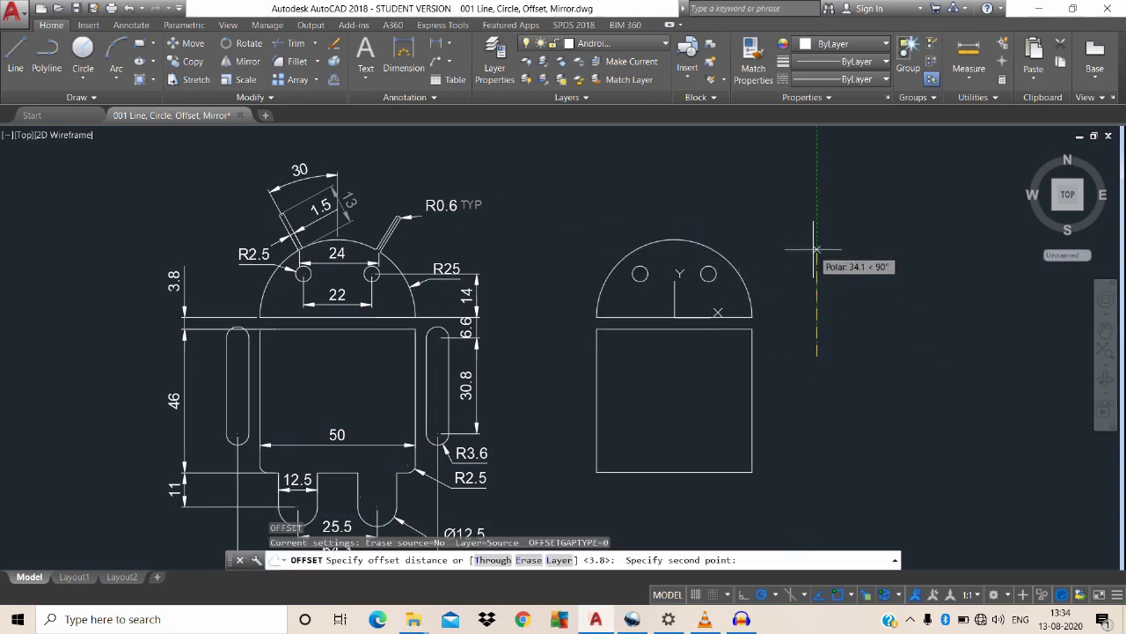
text(13)
key(Return)
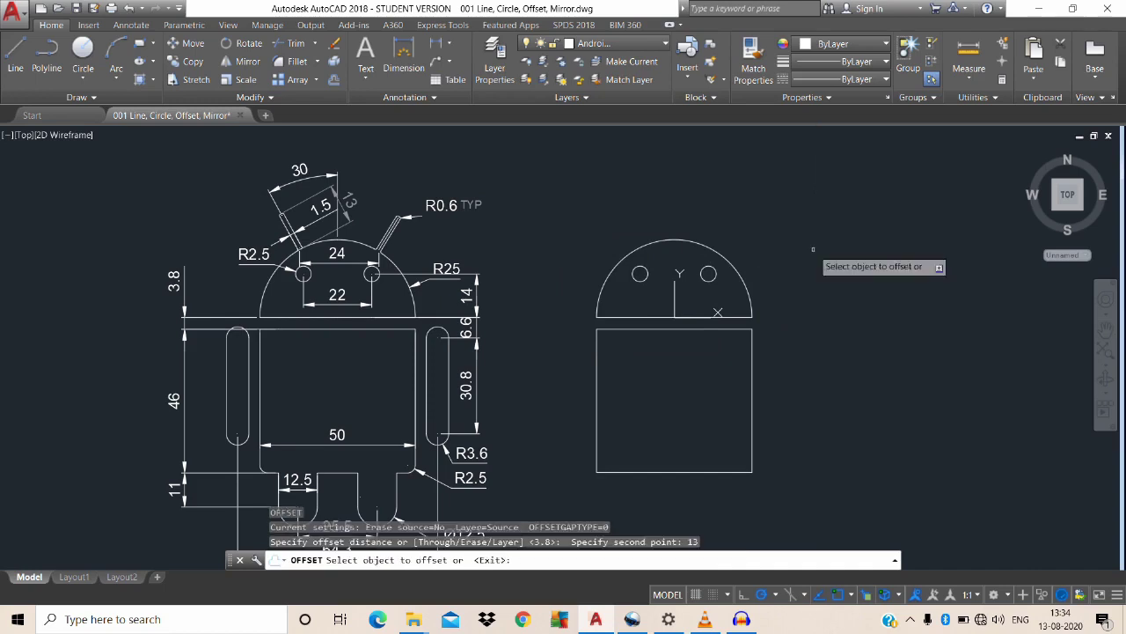
click(742, 282)
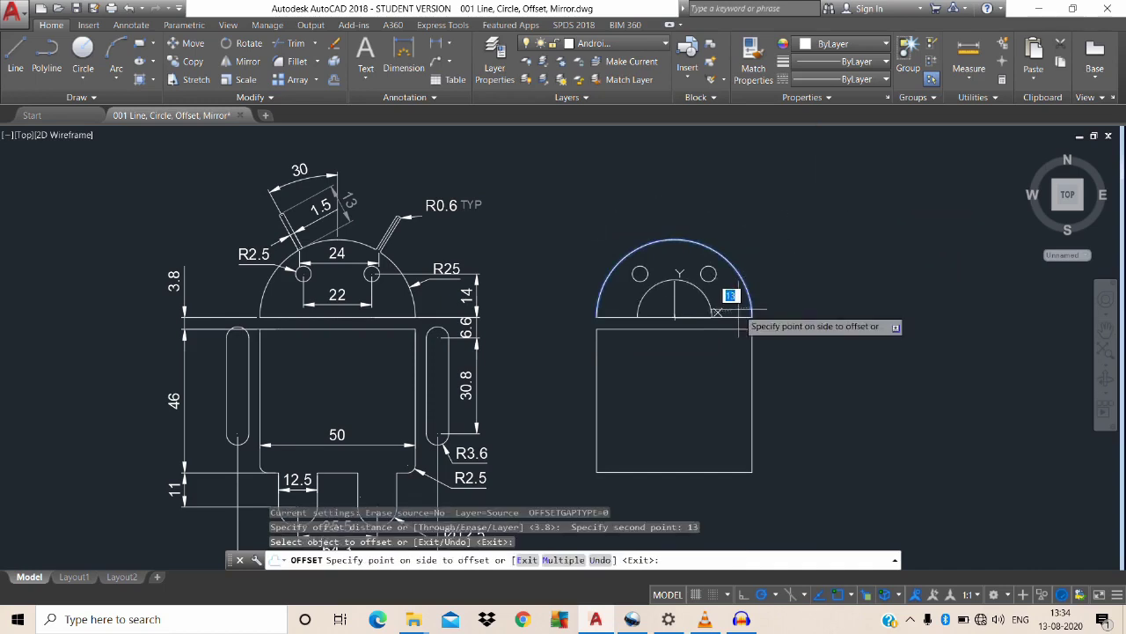
click(803, 212)
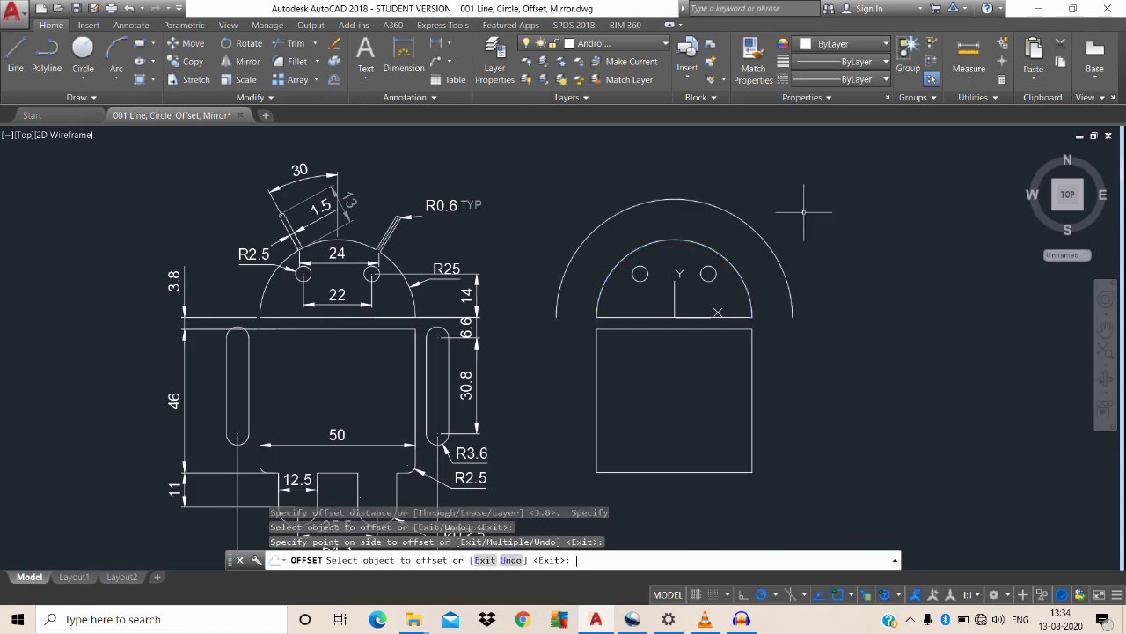
key(Return)
key(Escape)
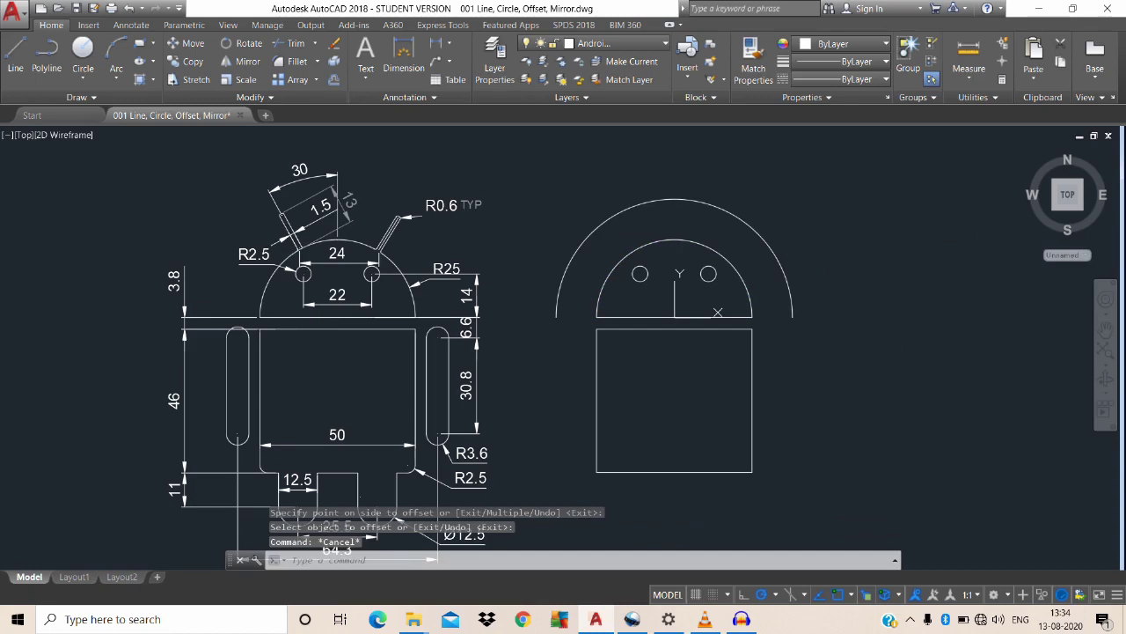
Set 30° polar tracking and draw a line at 60° from the head base midpoint to the outer arc.
text(l)
key(Return)
click(775, 594)
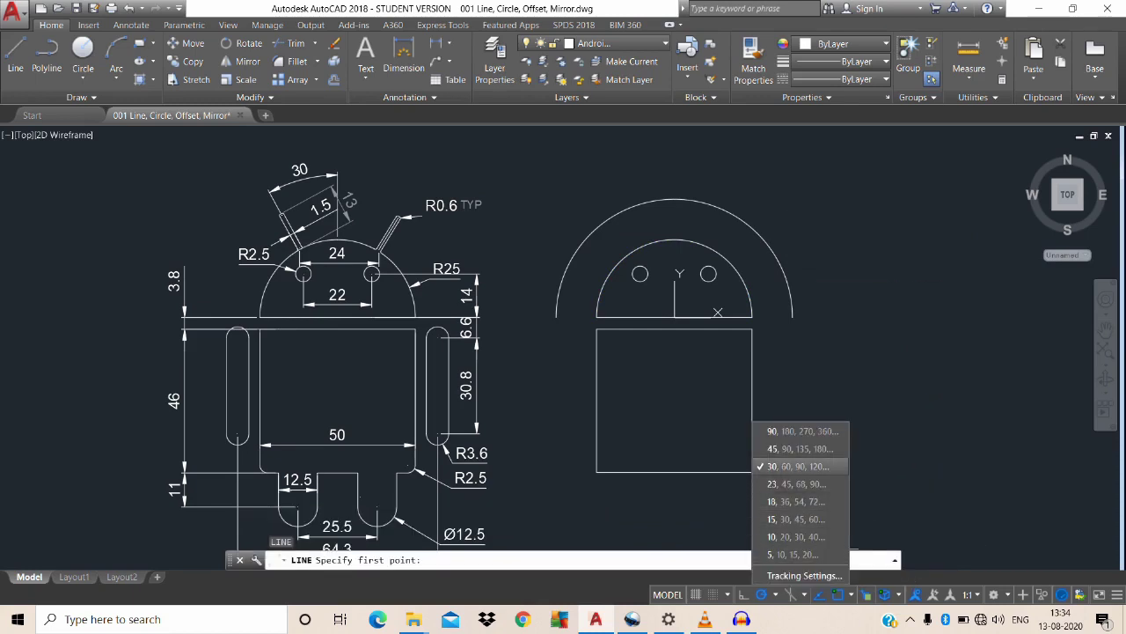
click(797, 466)
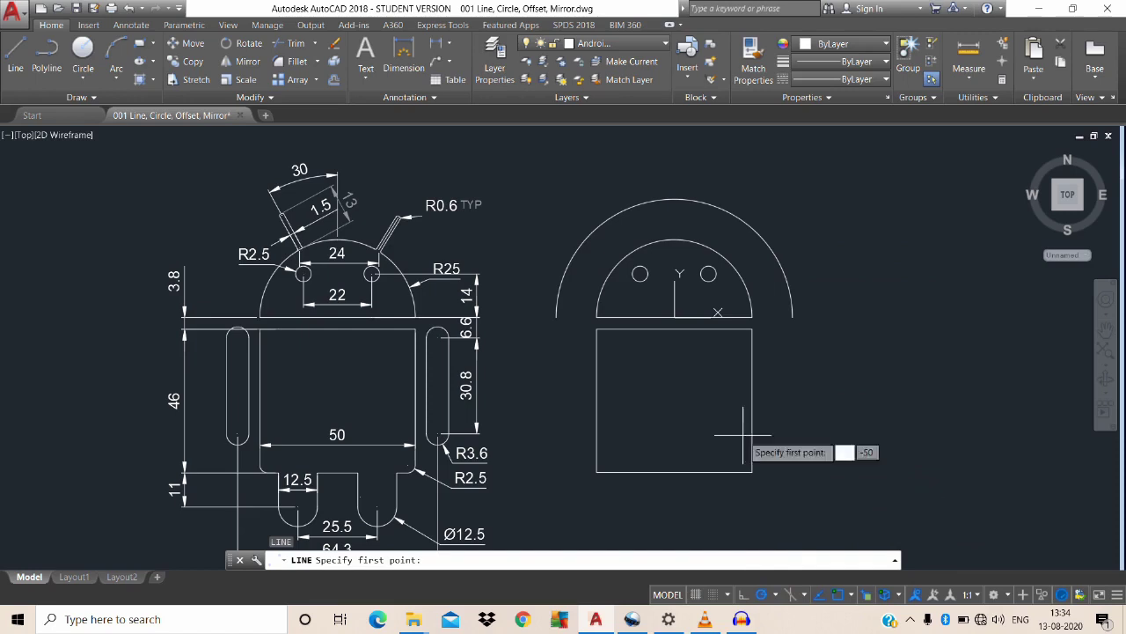
click(675, 317)
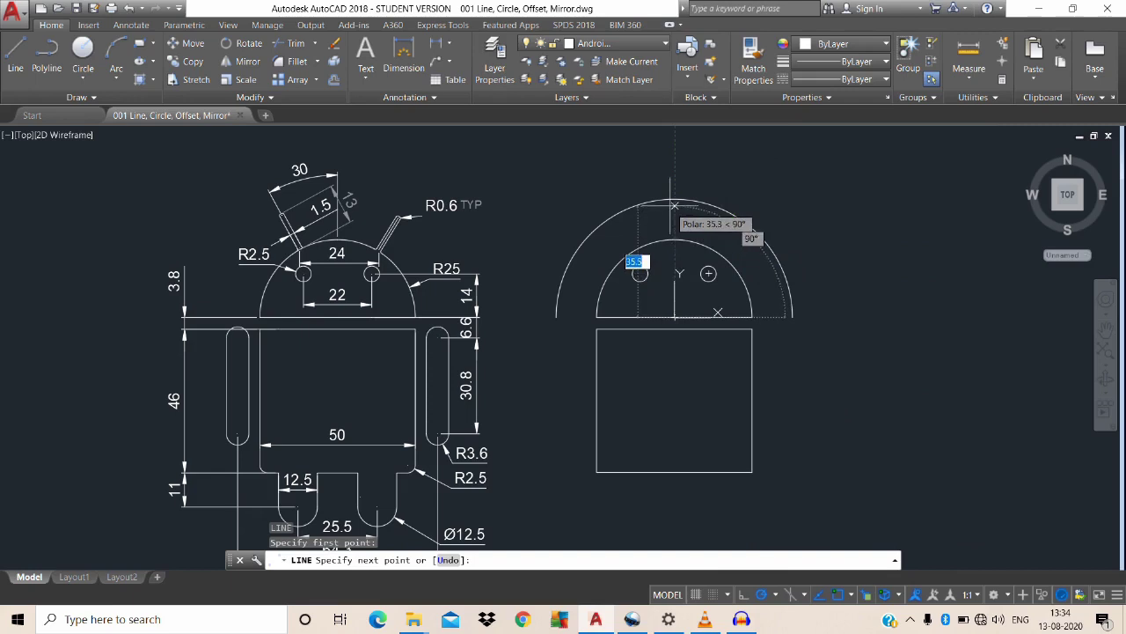
click(733, 213)
key(Escape)
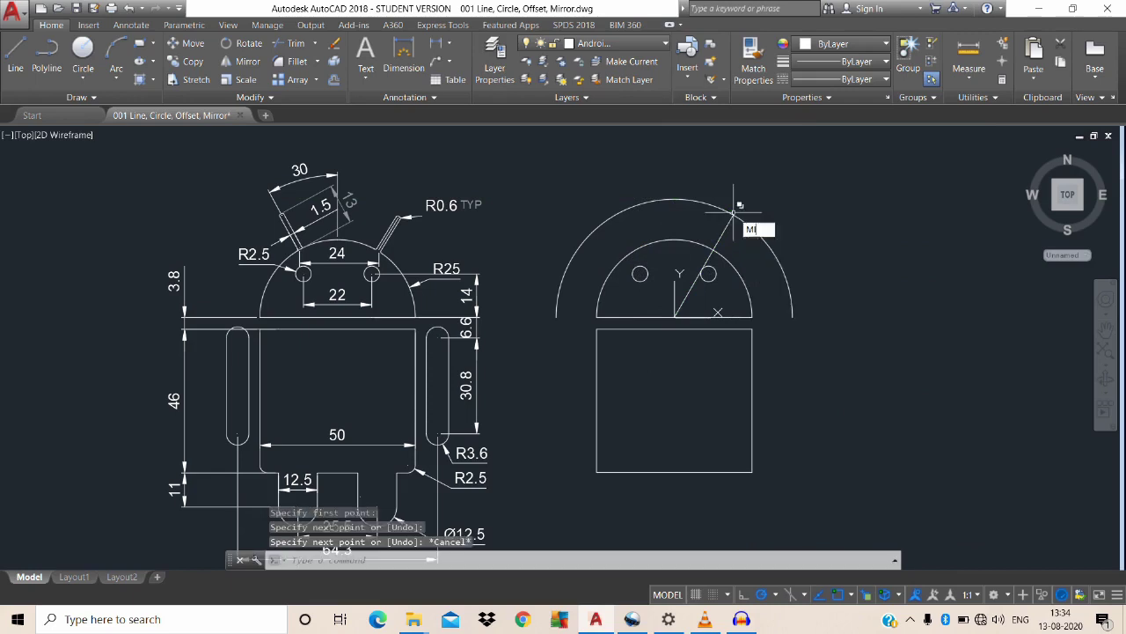
key(Return)
Mirror the 60° line about a vertical axis through the head base centre, keeping the original.
click(728, 224)
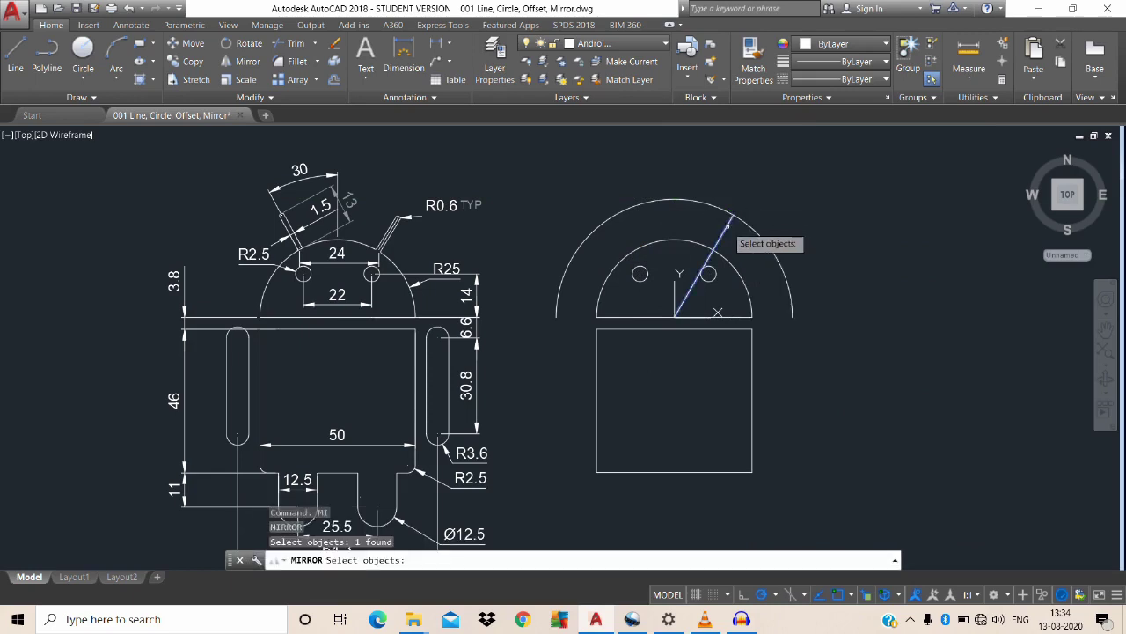
key(Return)
click(675, 316)
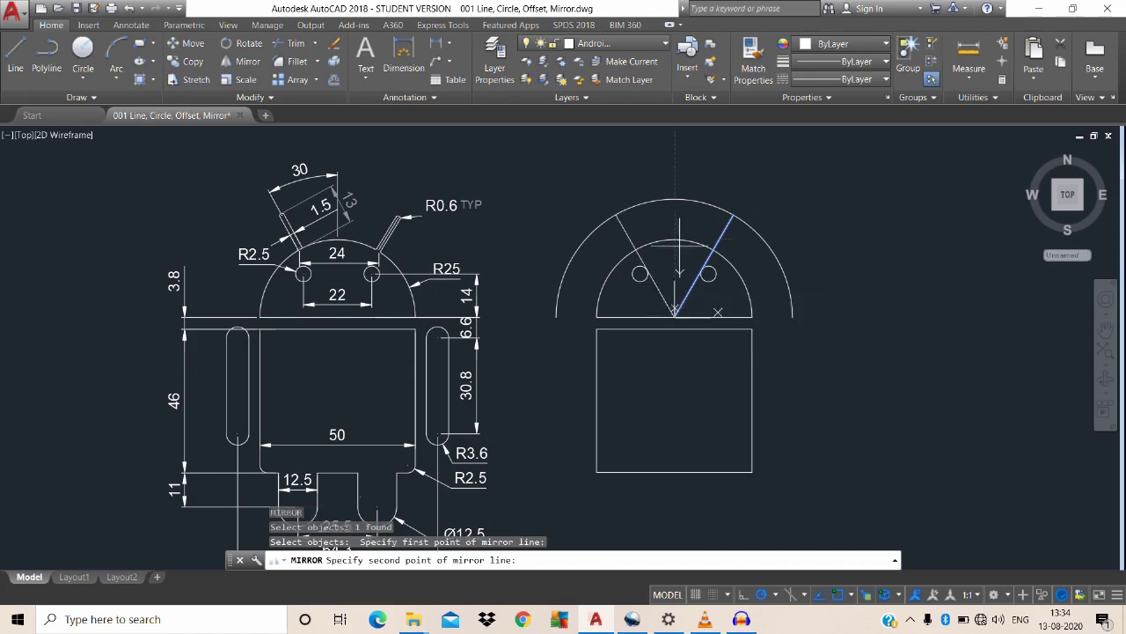
click(675, 201)
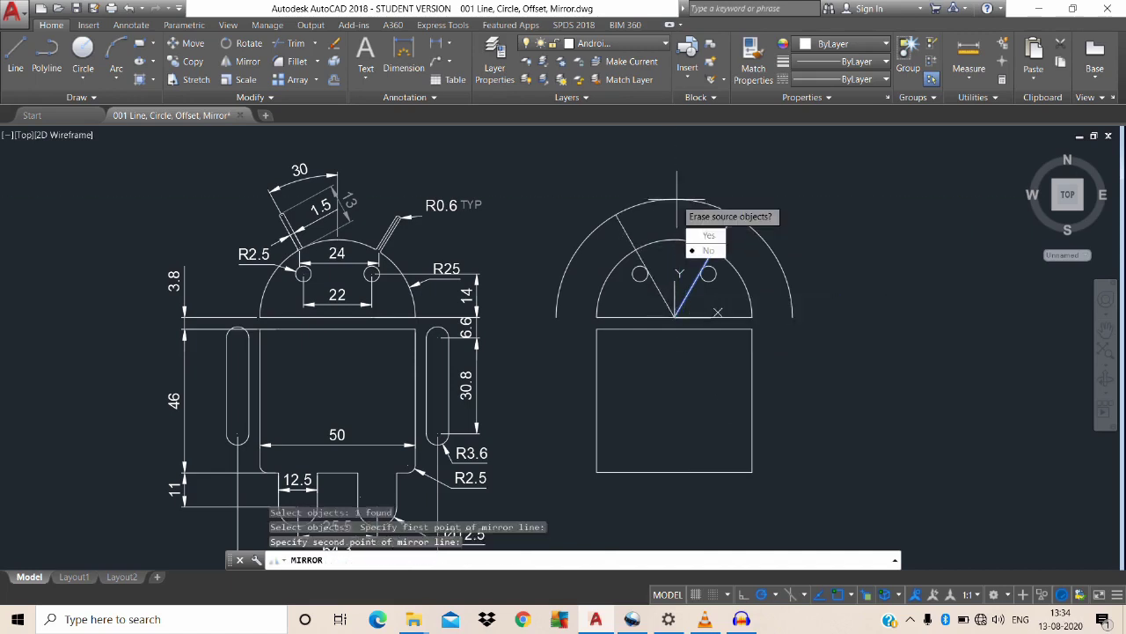
key(Return)
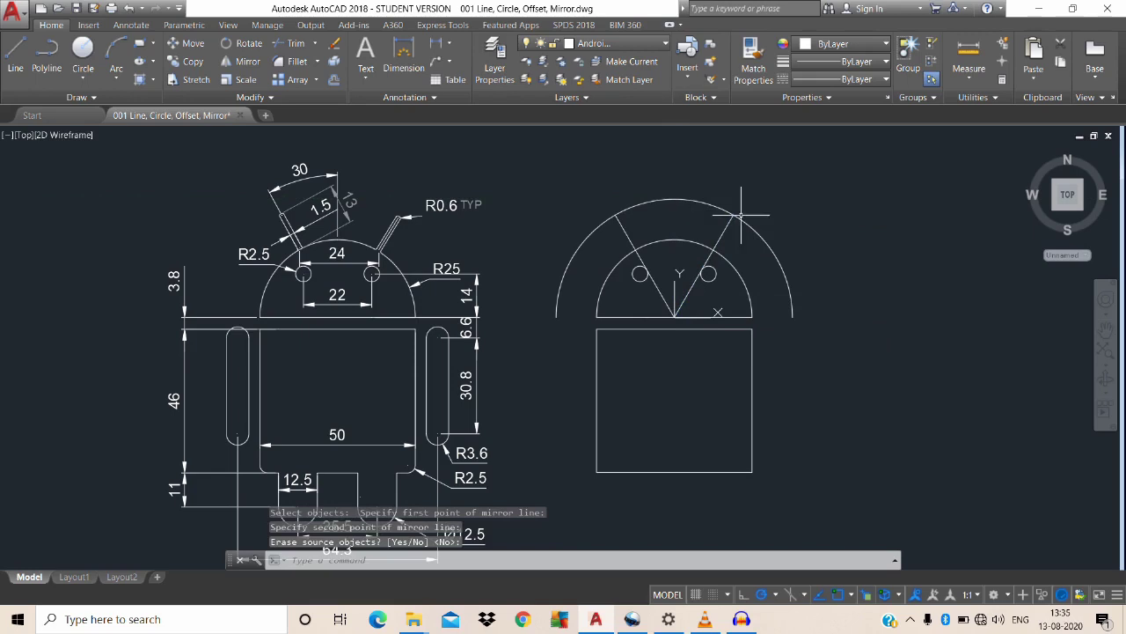
Erase the outer arc and trim both lines inside the head, leaving two antennas.
click(782, 236)
click(764, 245)
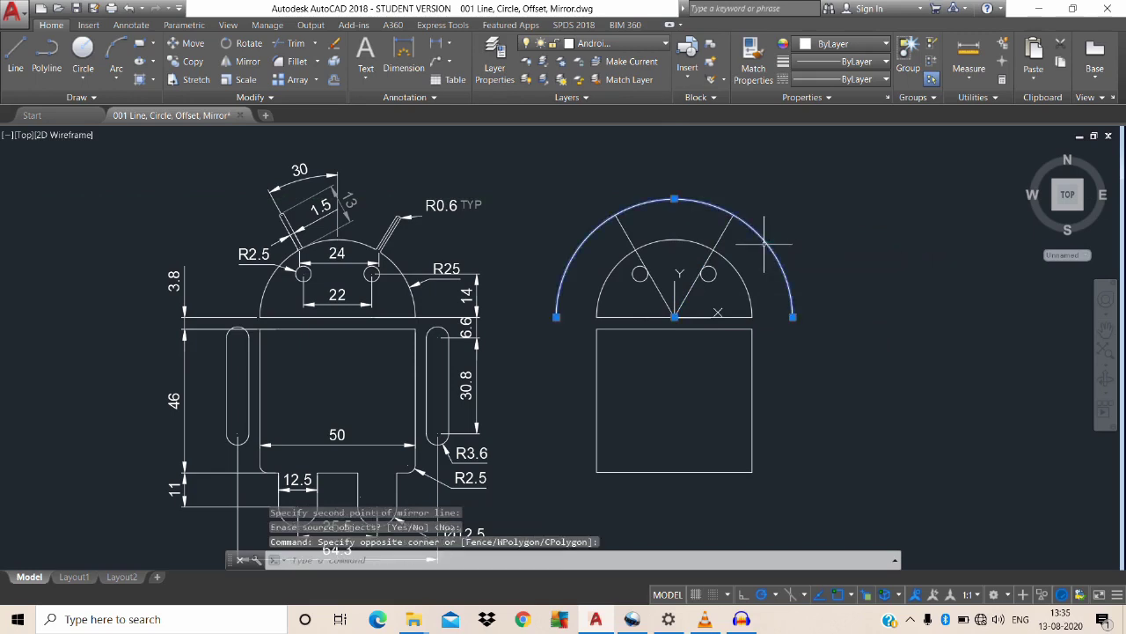
text(e)
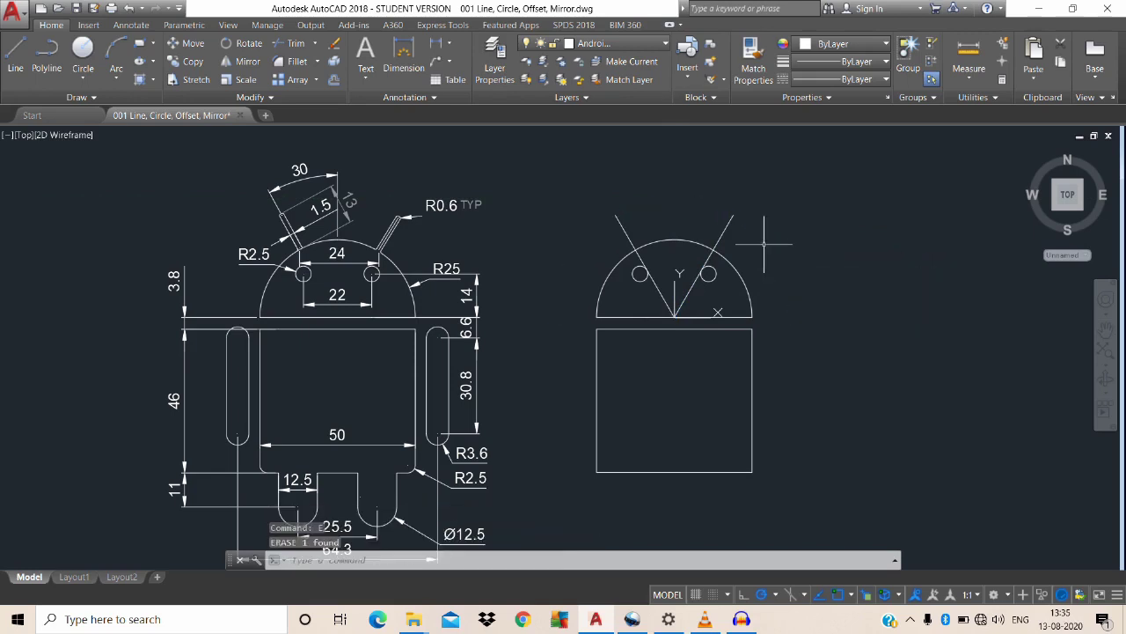
text(tr)
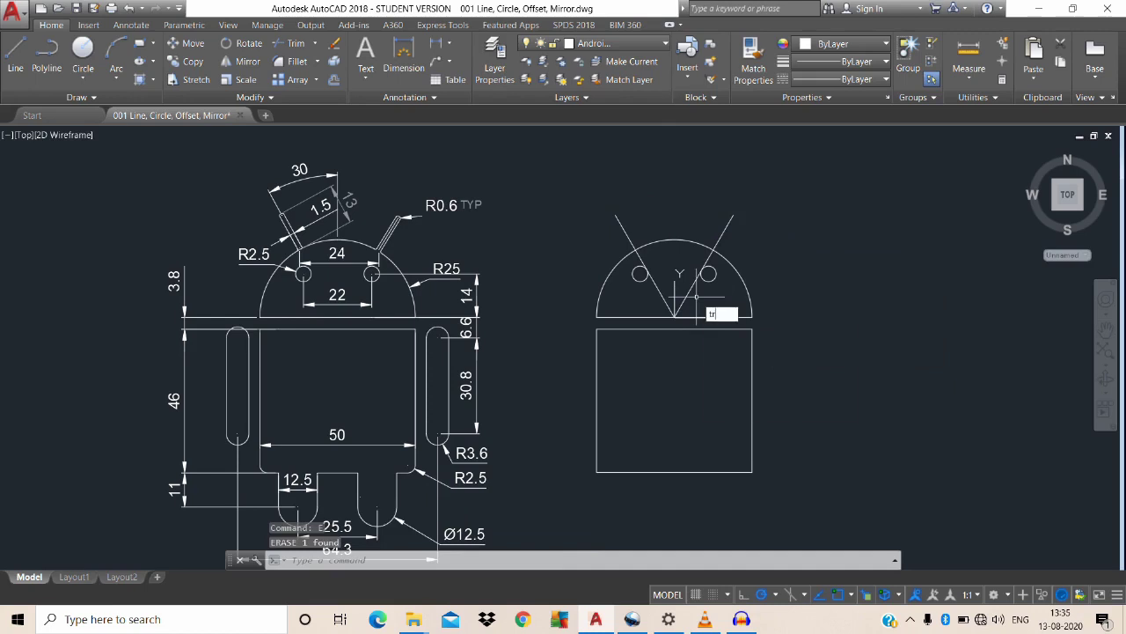
key(Return)
key(Return)
click(708, 308)
click(672, 296)
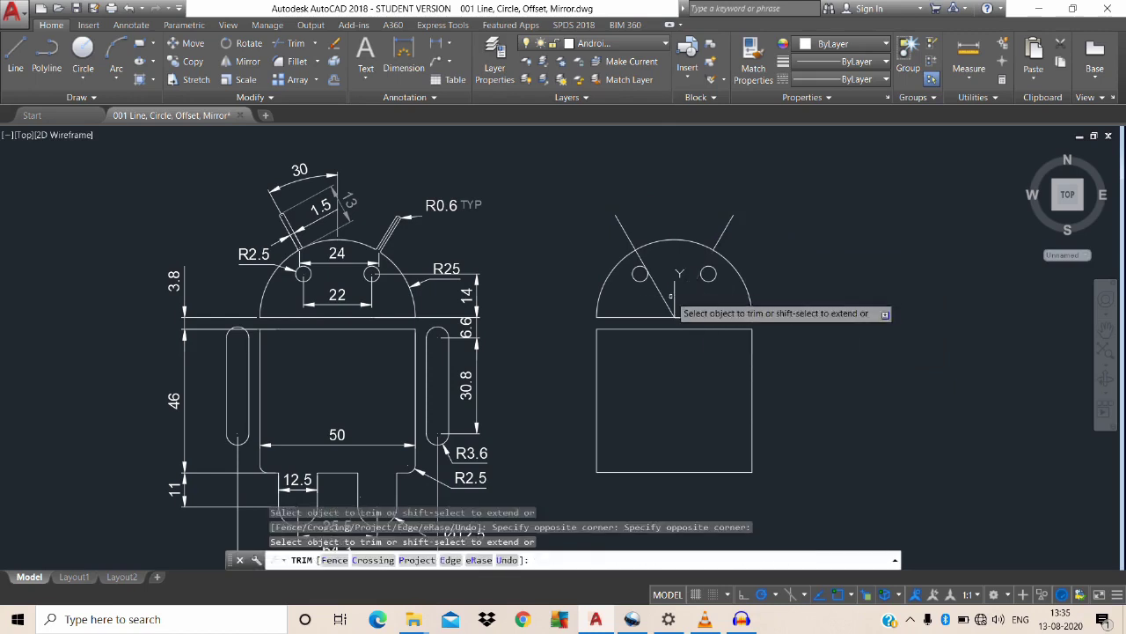
scroll(639, 260, up, 2)
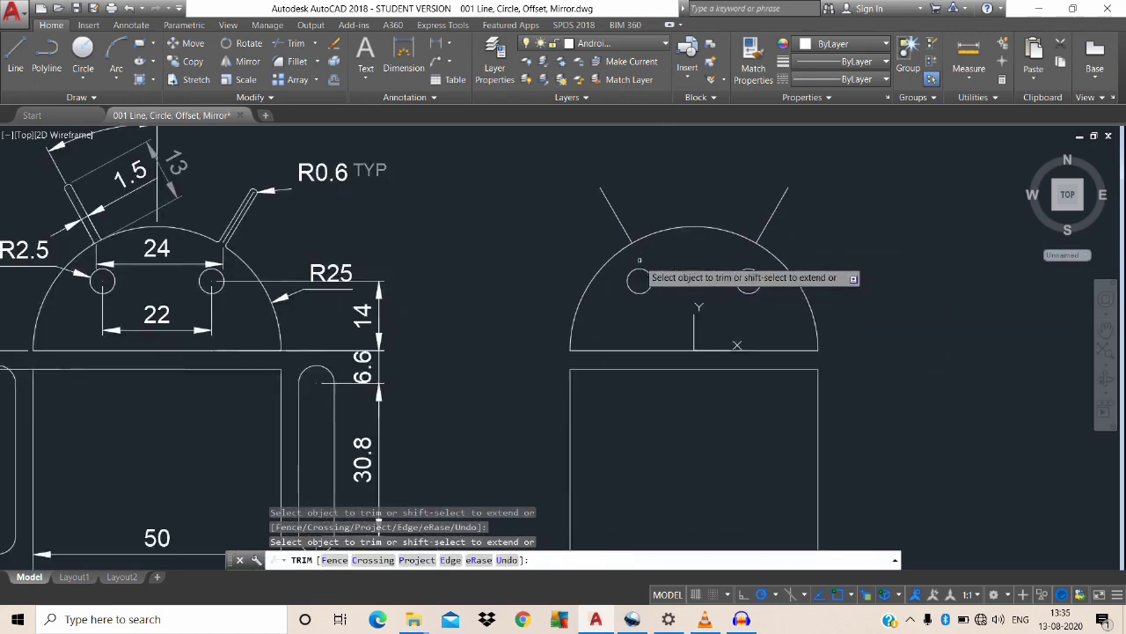
middle_drag(639, 260, 685, 280)
key(Escape)
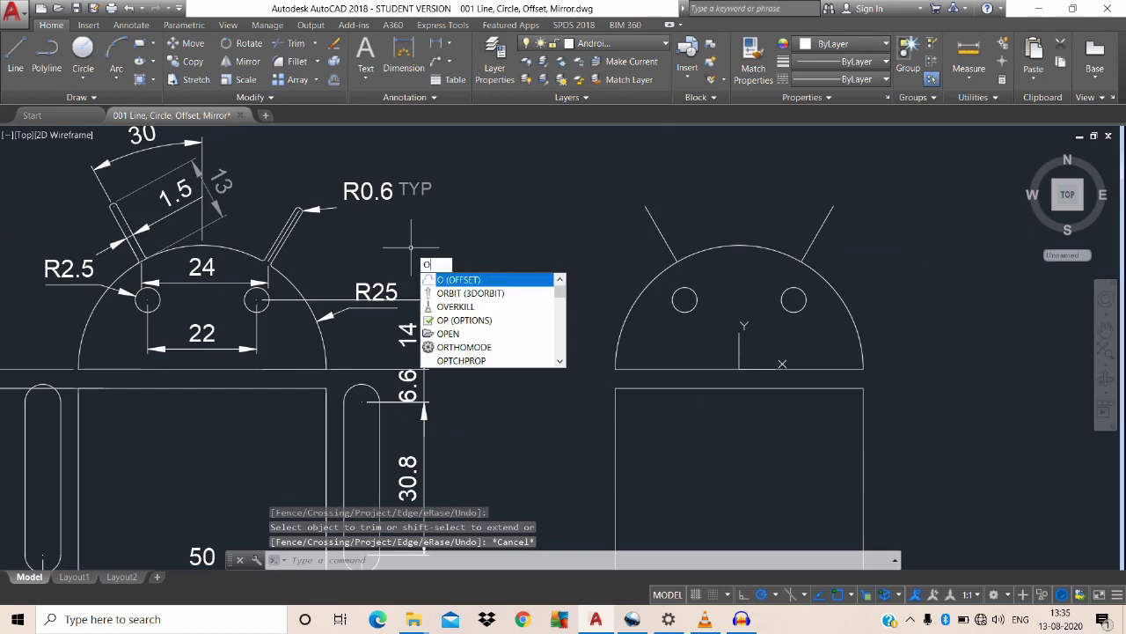
Offset the left antenna line 0.75 to both sides.
key(Return)
click(449, 247)
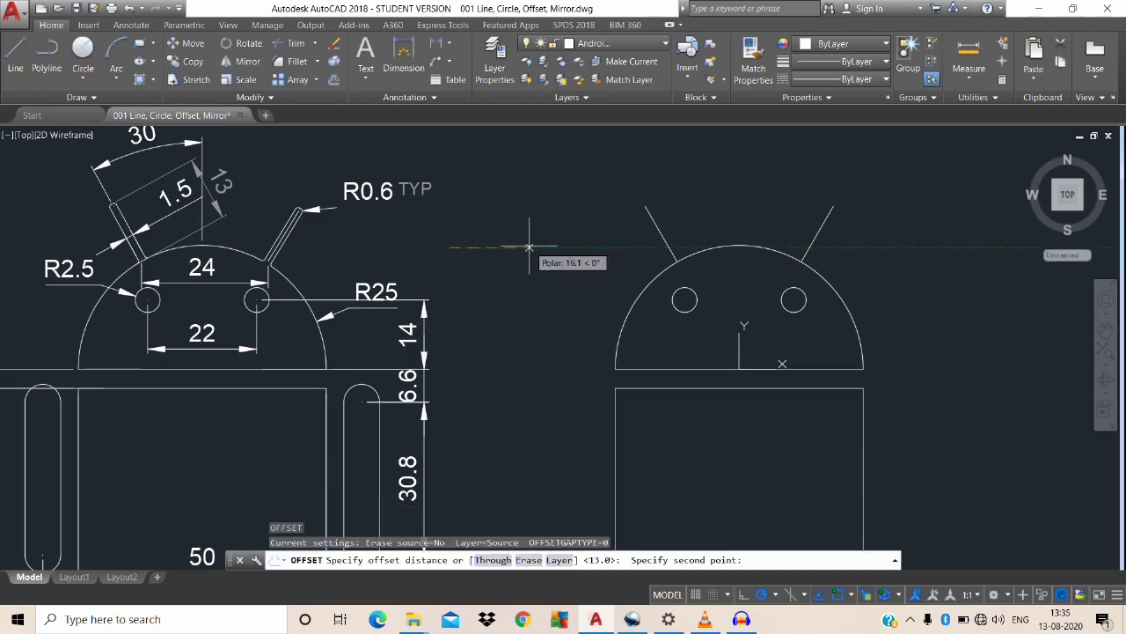
text(1)
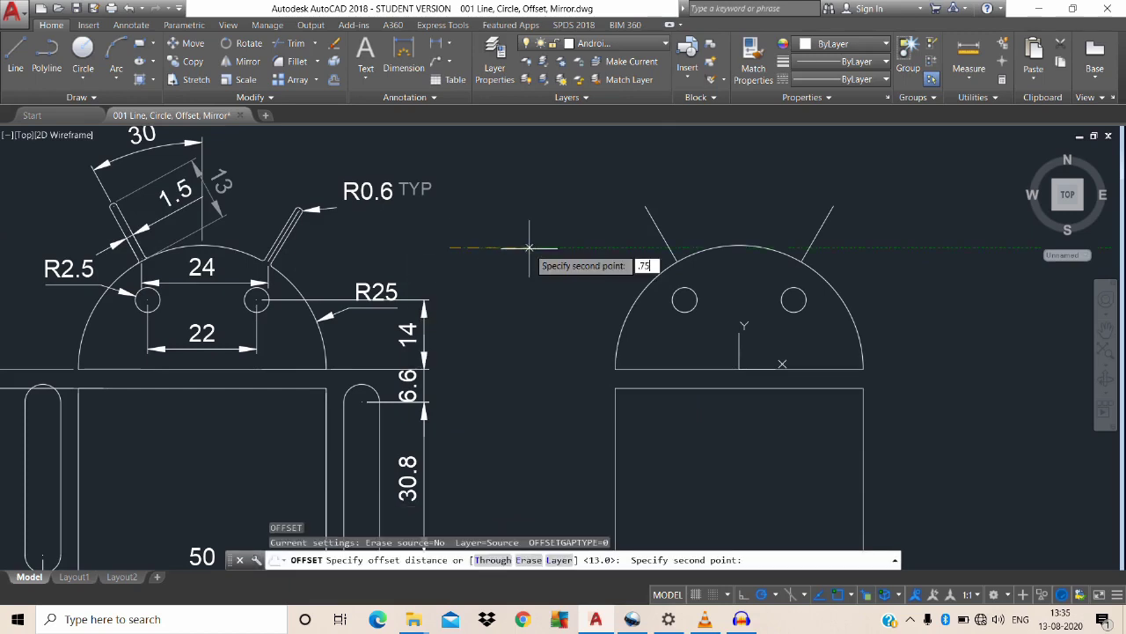
key(Return)
click(661, 233)
click(674, 216)
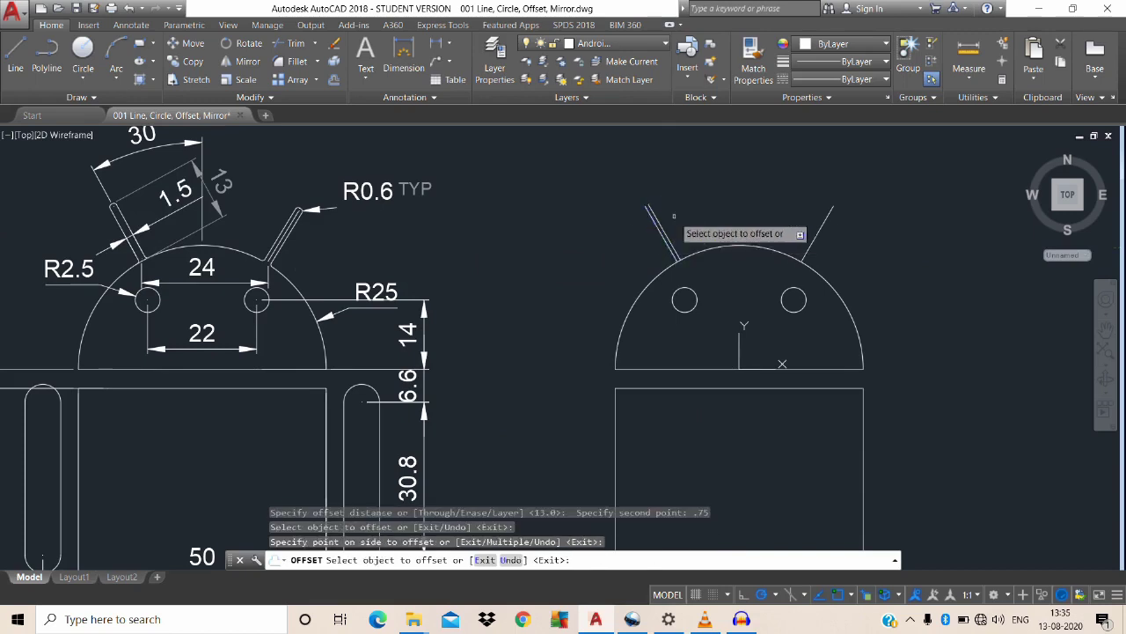
click(663, 235)
click(608, 252)
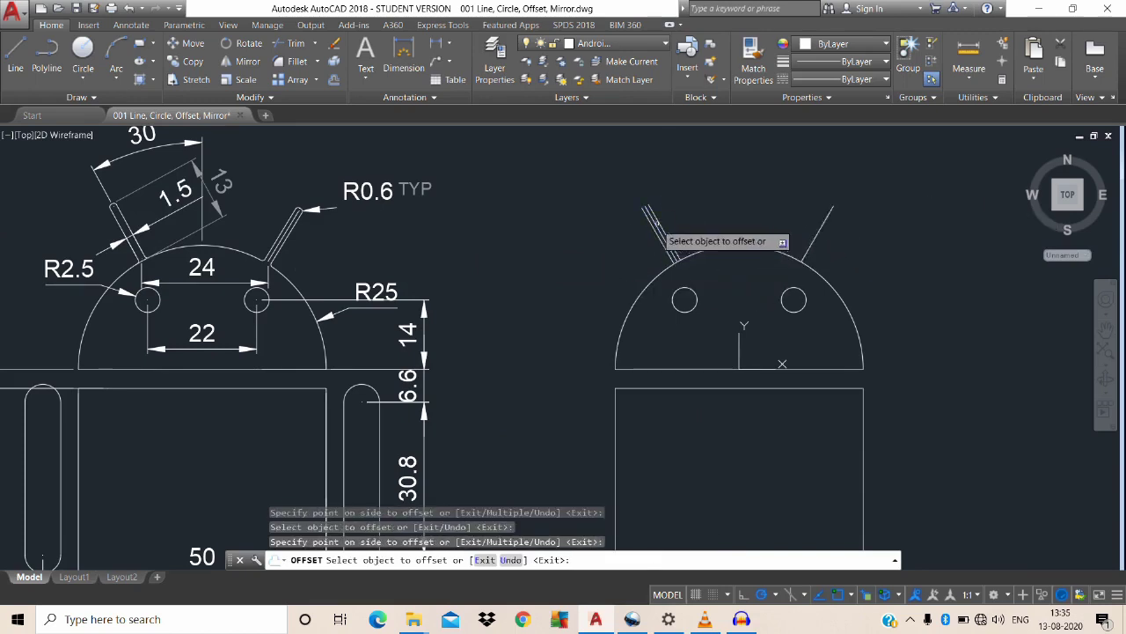
scroll(658, 225, up, 4)
key(Escape)
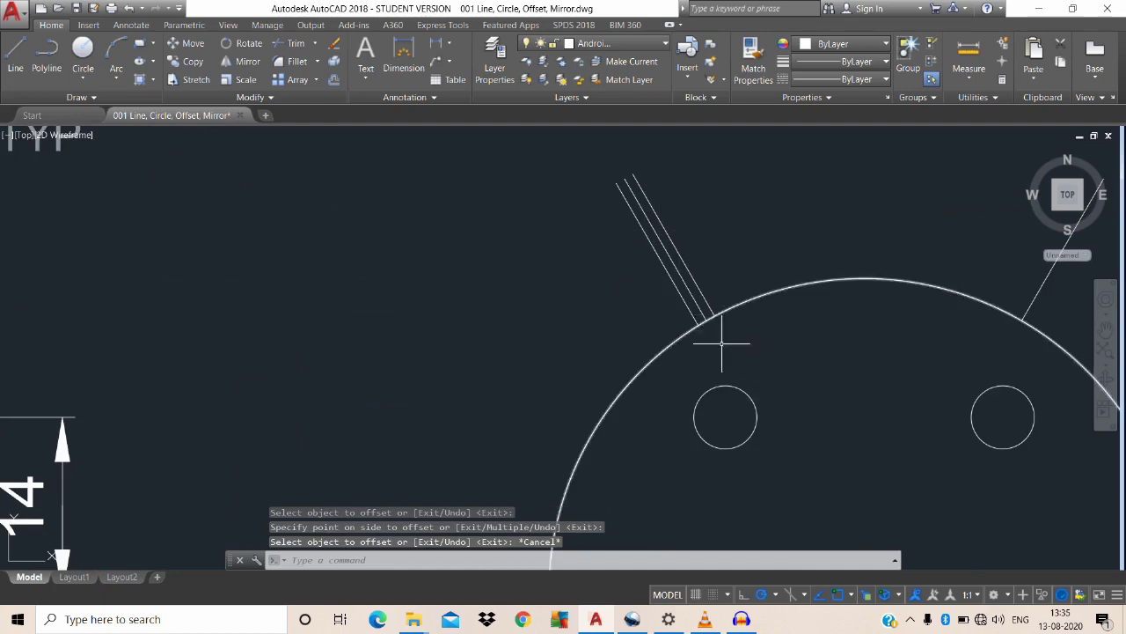
scroll(696, 316, up, 3)
scroll(660, 286, up, 3)
scroll(674, 308, up, 3)
scroll(676, 335, up, 3)
scroll(704, 339, up, 2)
scroll(775, 326, up, 2)
scroll(844, 281, up, 2)
scroll(872, 239, up, 2)
scroll(771, 355, down, 1)
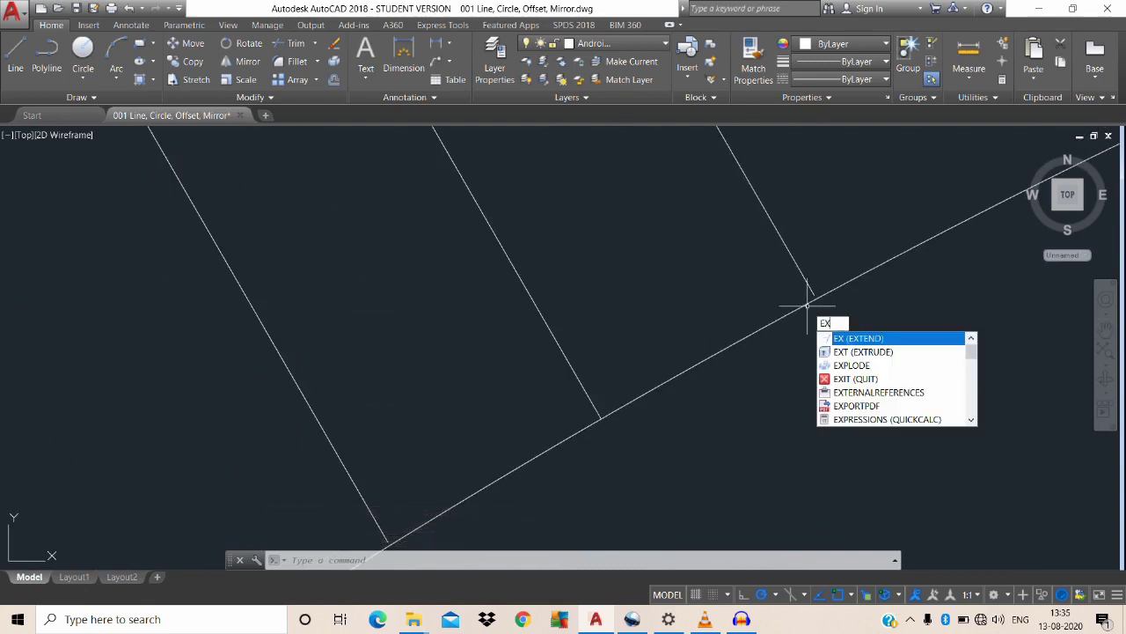
Extend the upper-right offset line to the long diagonal.
key(Return)
Draw a short helper line below the antenna, then delete it again.
key(Return)
drag(809, 253, 754, 285)
middle_drag(753, 314, 862, 178)
scroll(493, 403, down, 3)
scroll(519, 401, down, 3)
key(Escape)
middle_drag(530, 400, 553, 349)
text(l)
key(Return)
click(648, 356)
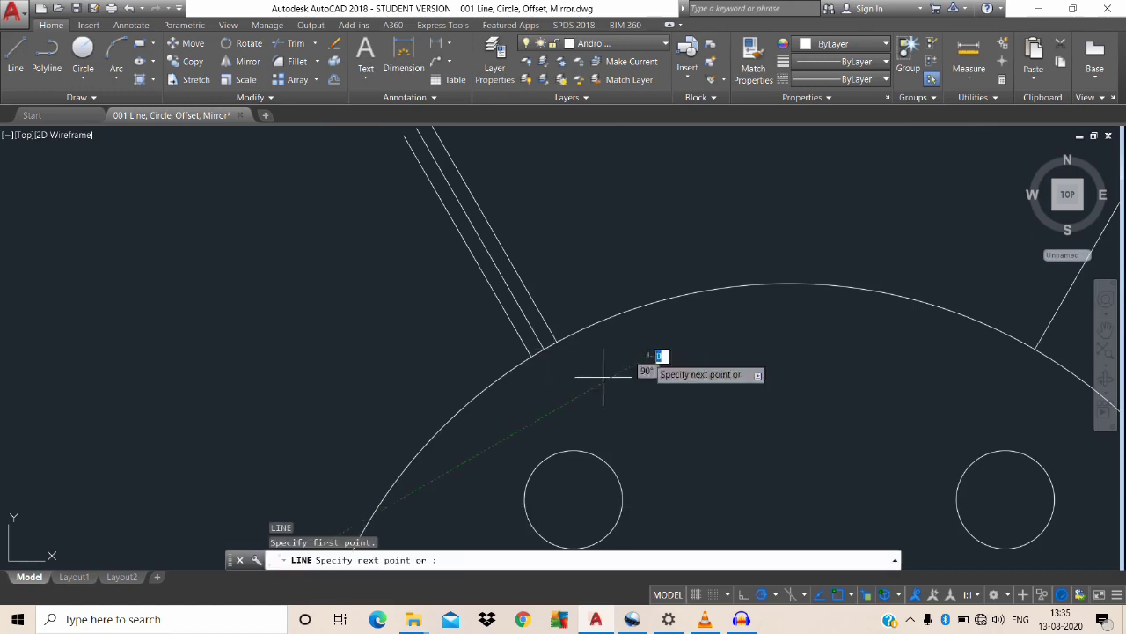
key(Escape)
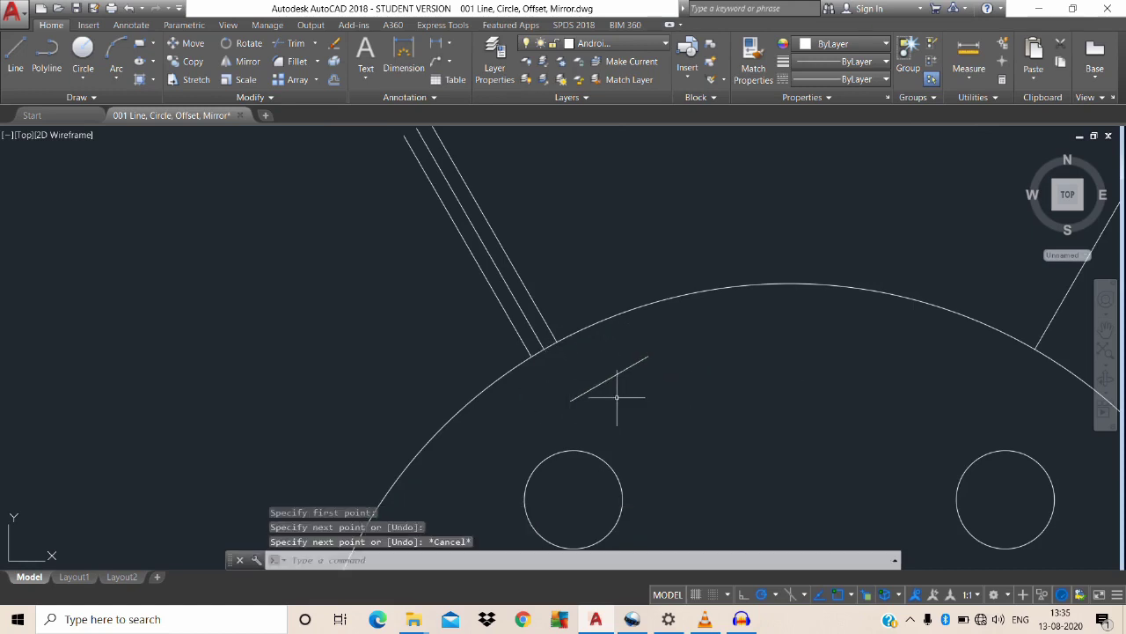
text(EX)
key(Return)
key(Return)
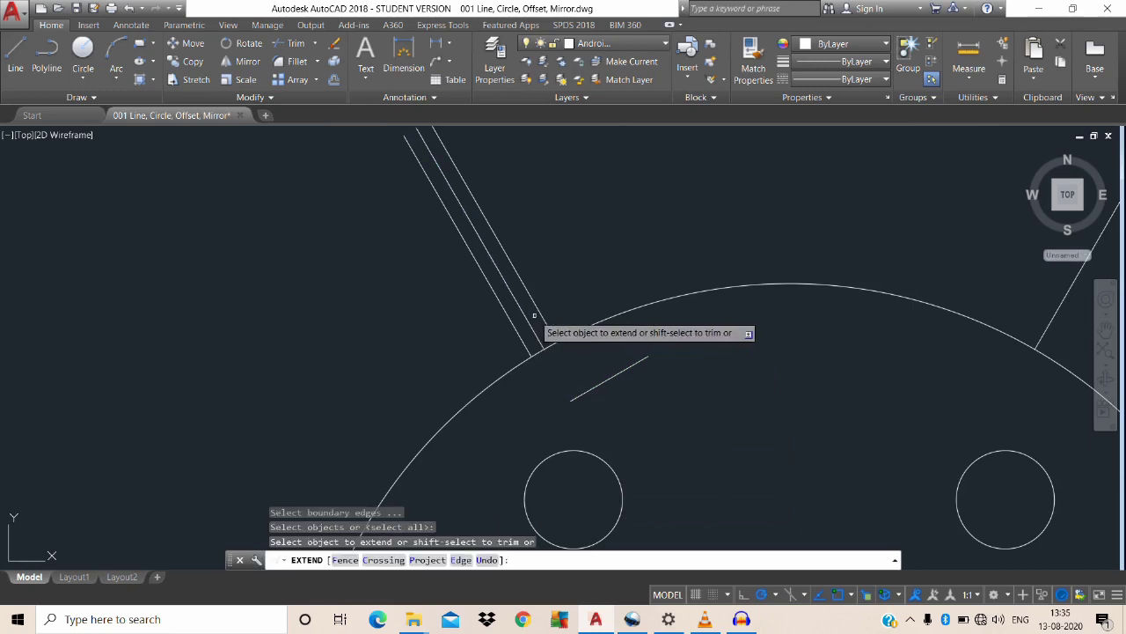
key(Escape)
key(Escape)
click(638, 360)
click(626, 348)
key(Return)
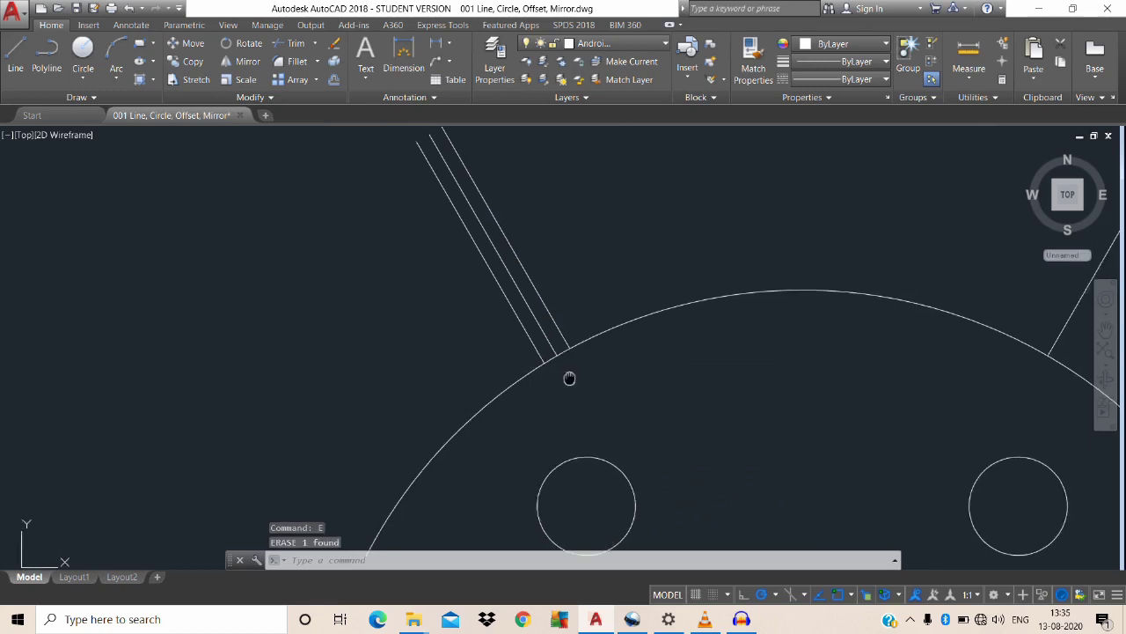
key(Escape)
scroll(581, 378, up, 1)
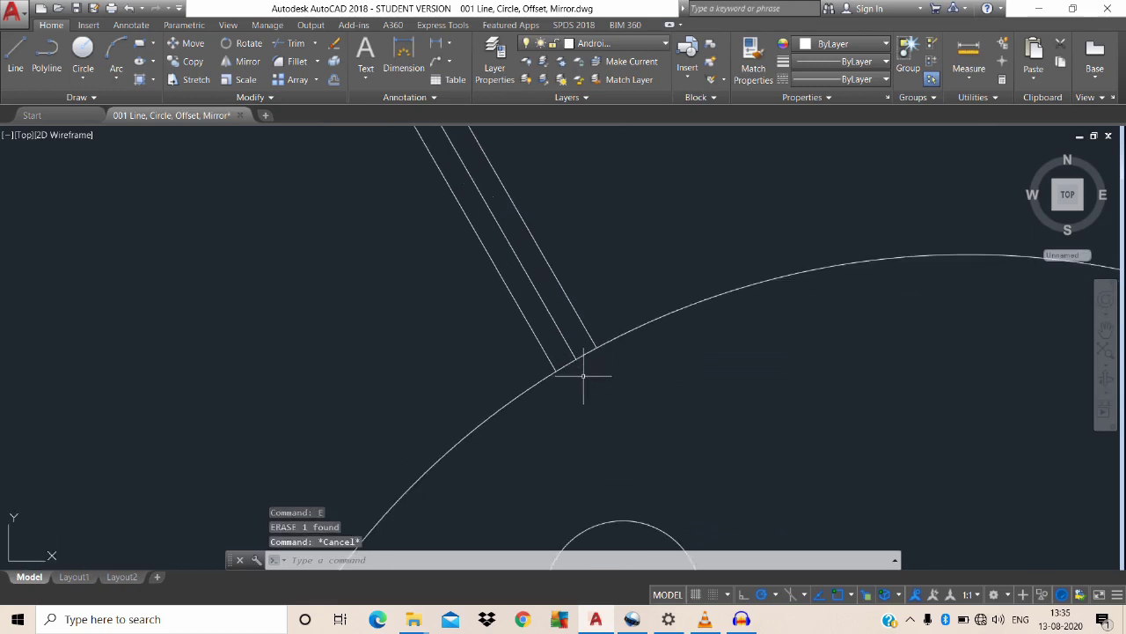
text(tr)
Trim the offset copies at the head arc and erase the middle antenna line.
key(Return)
key(Return)
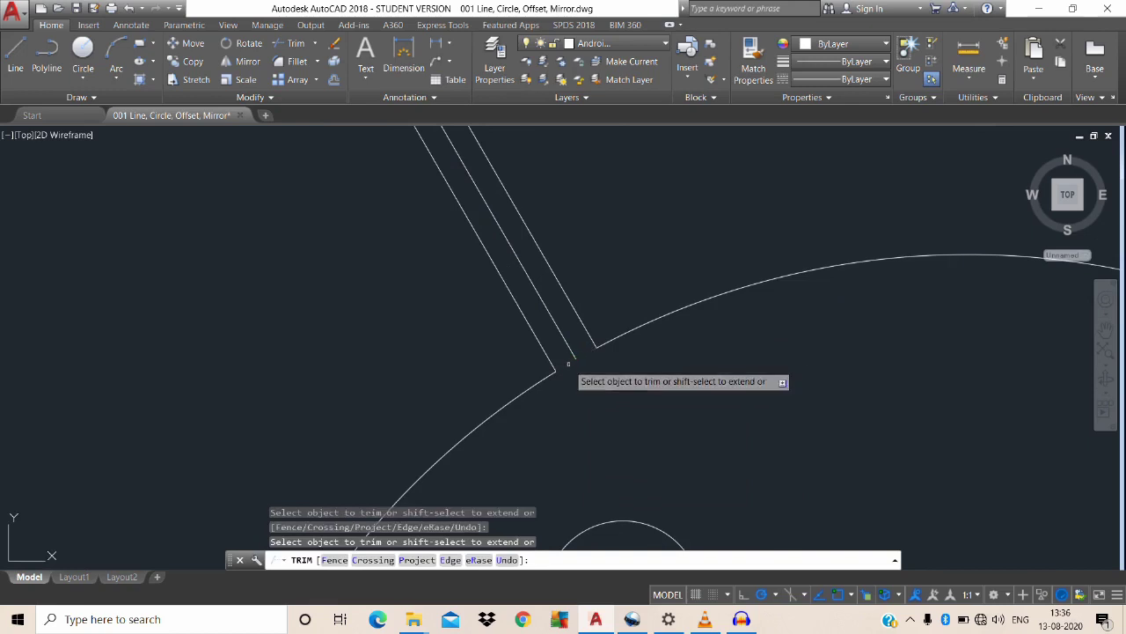
key(Escape)
click(570, 346)
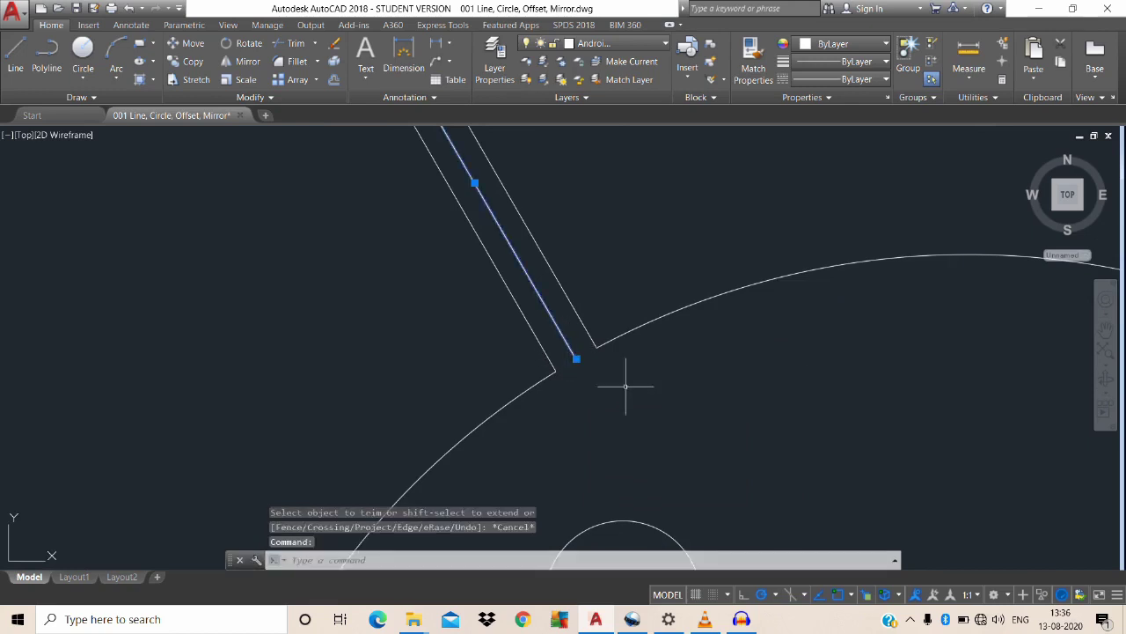
text(e)
key(Return)
middle_drag(616, 372, 840, 627)
text(l)
key(Return)
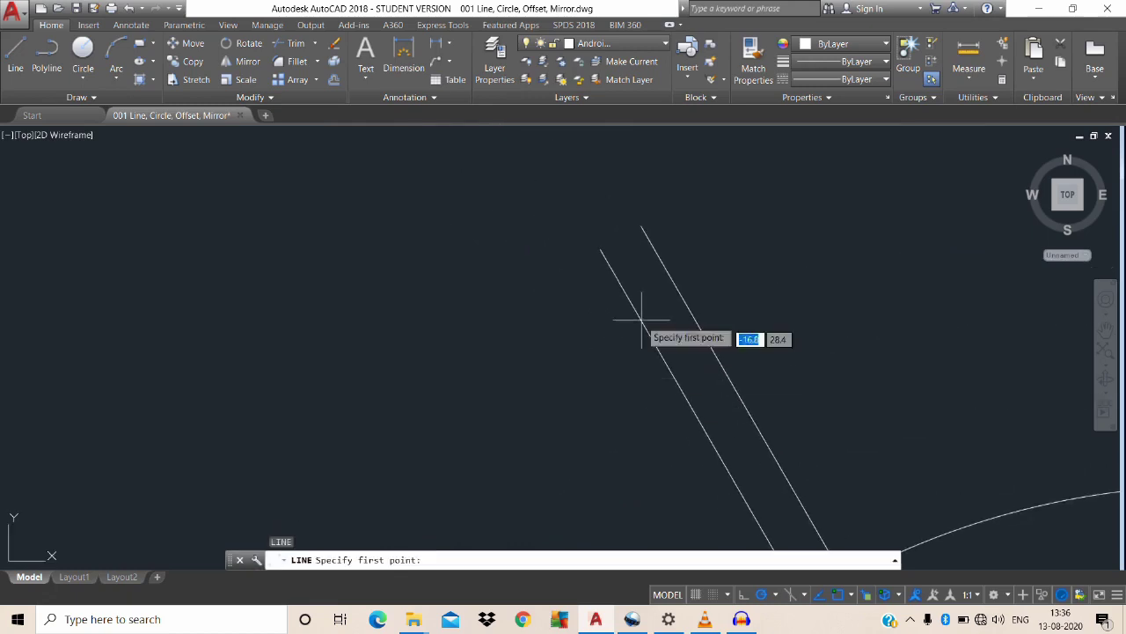
Close the left antenna's tip with a line snapped to its endpoint, then compare with the R0.6 TYP reference.
click(601, 249)
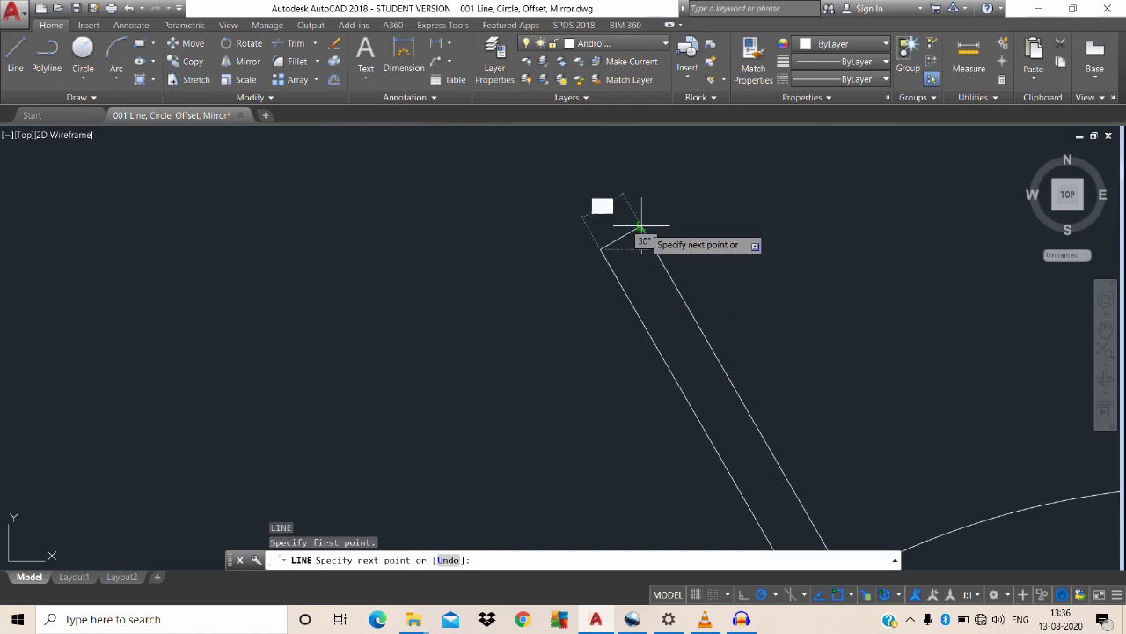
text(end)
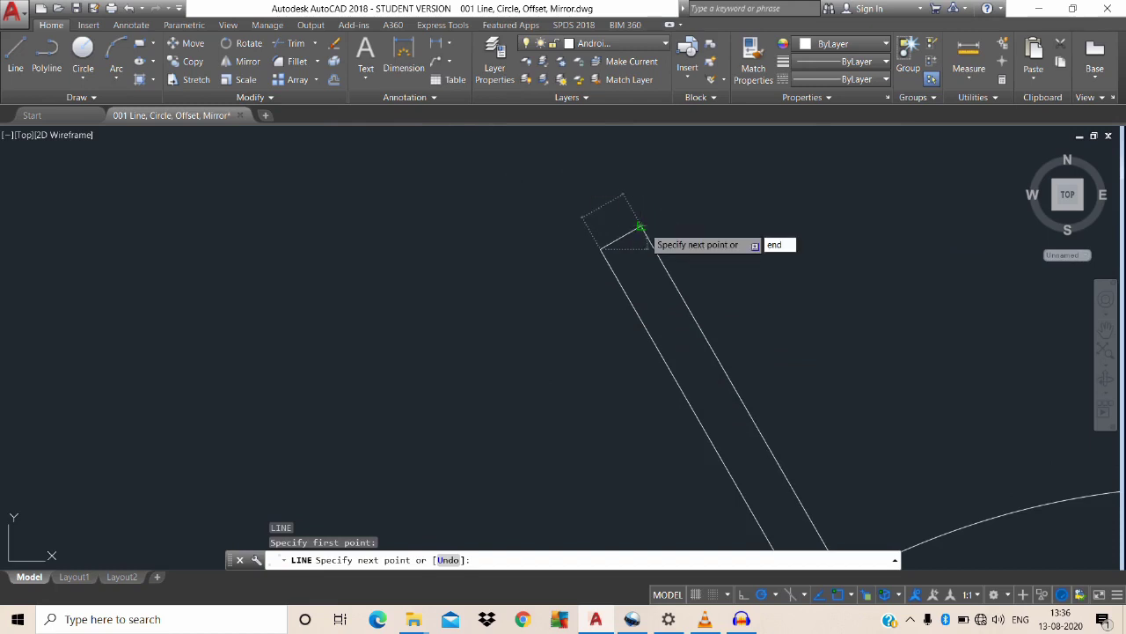
key(Return)
key(Escape)
scroll(726, 264, down, 3)
middle_drag(726, 264, 416, 374)
scroll(616, 315, down, 3)
scroll(502, 326, up, 1)
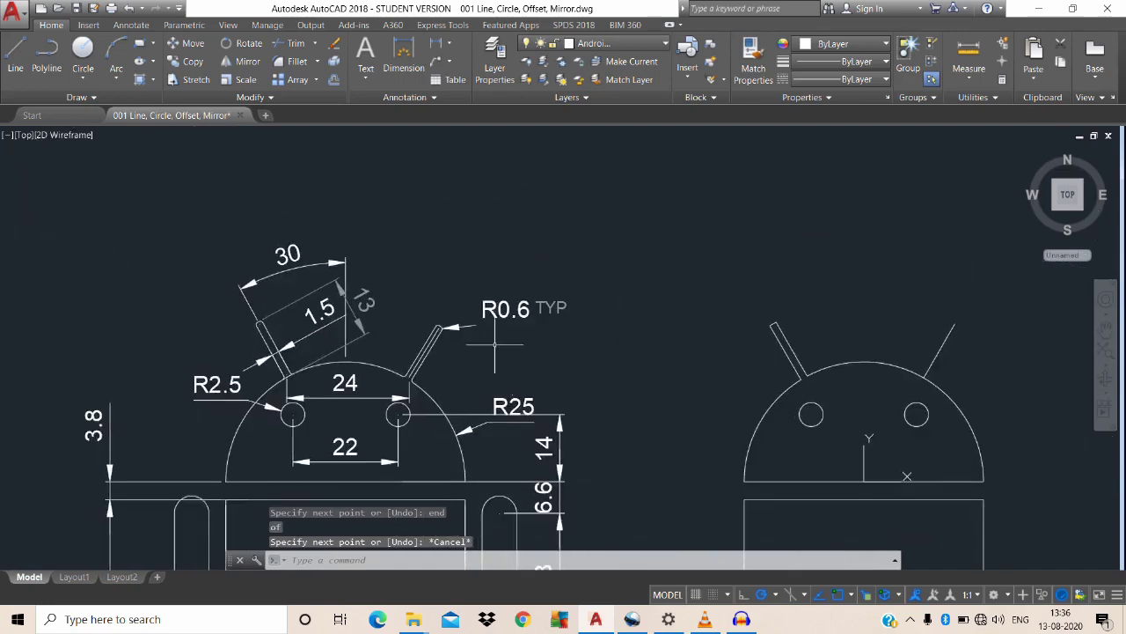
scroll(452, 335, up, 2)
scroll(422, 324, up, 3)
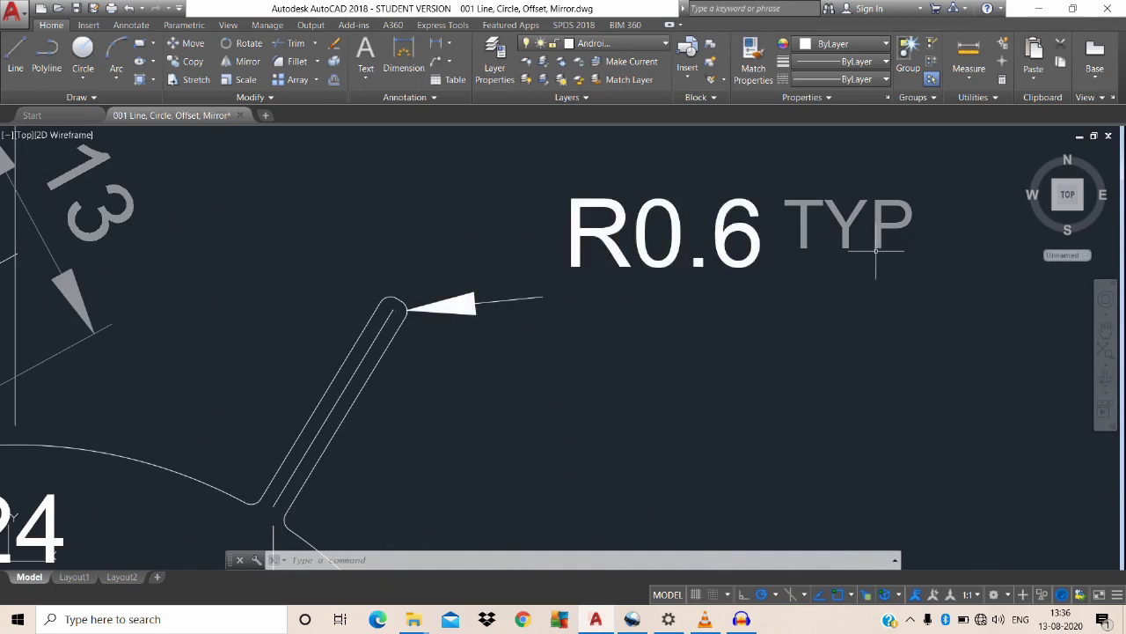
scroll(553, 347, down, 3)
scroll(528, 351, up, 1)
scroll(492, 347, up, 1)
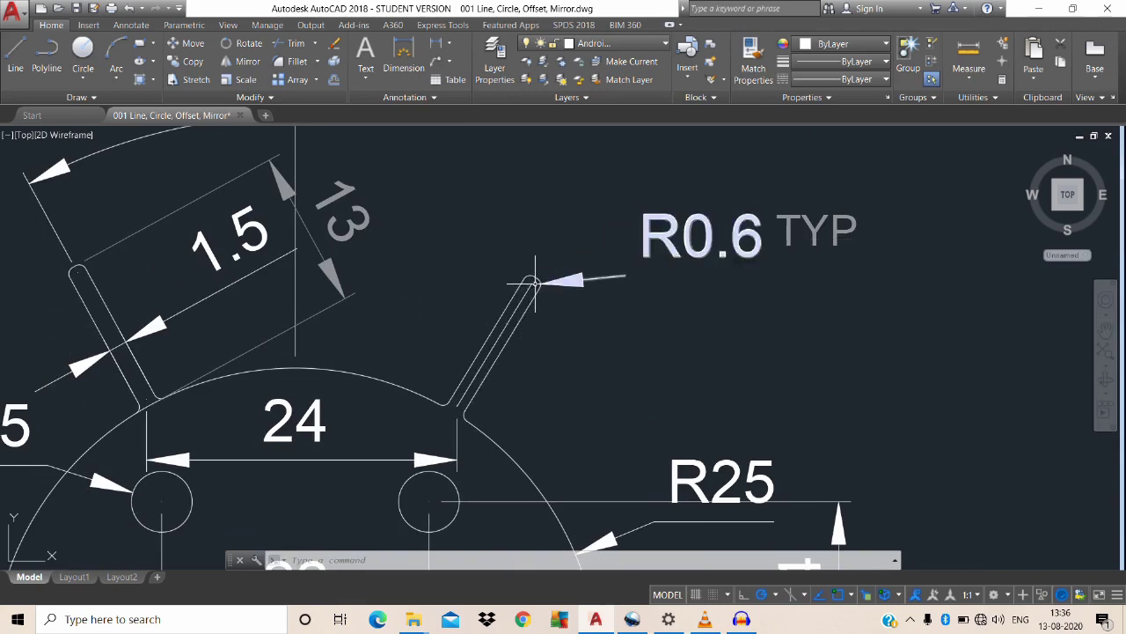
scroll(704, 326, down, 2)
middle_drag(704, 327, 347, 352)
text(F)
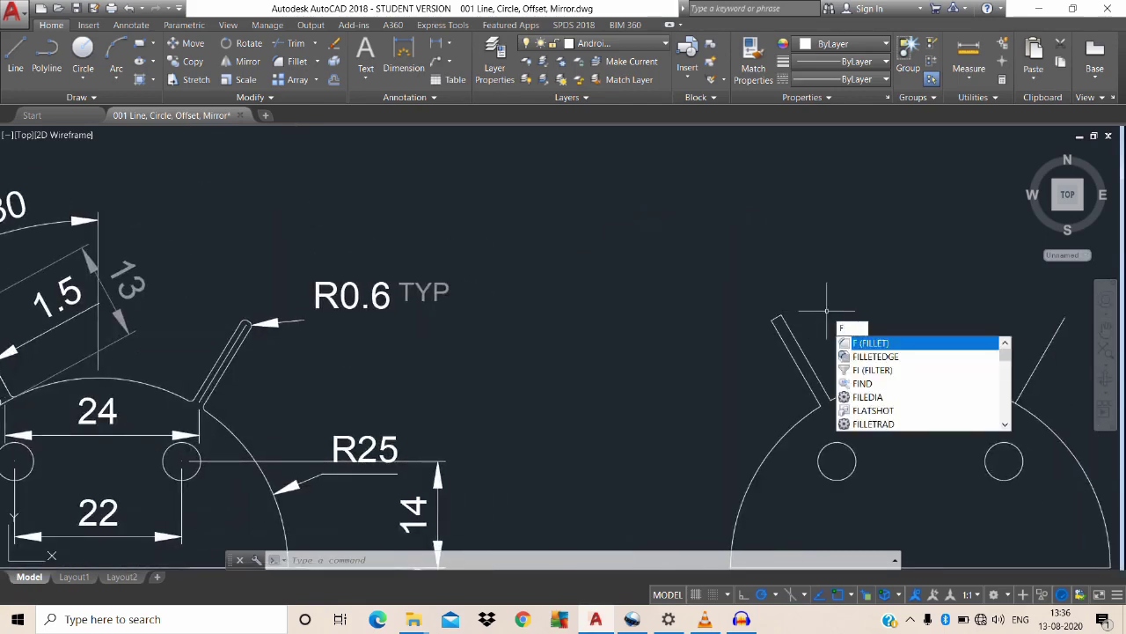
Round the left antenna's tip corners with a 0.6 radius fillet.
key(Return)
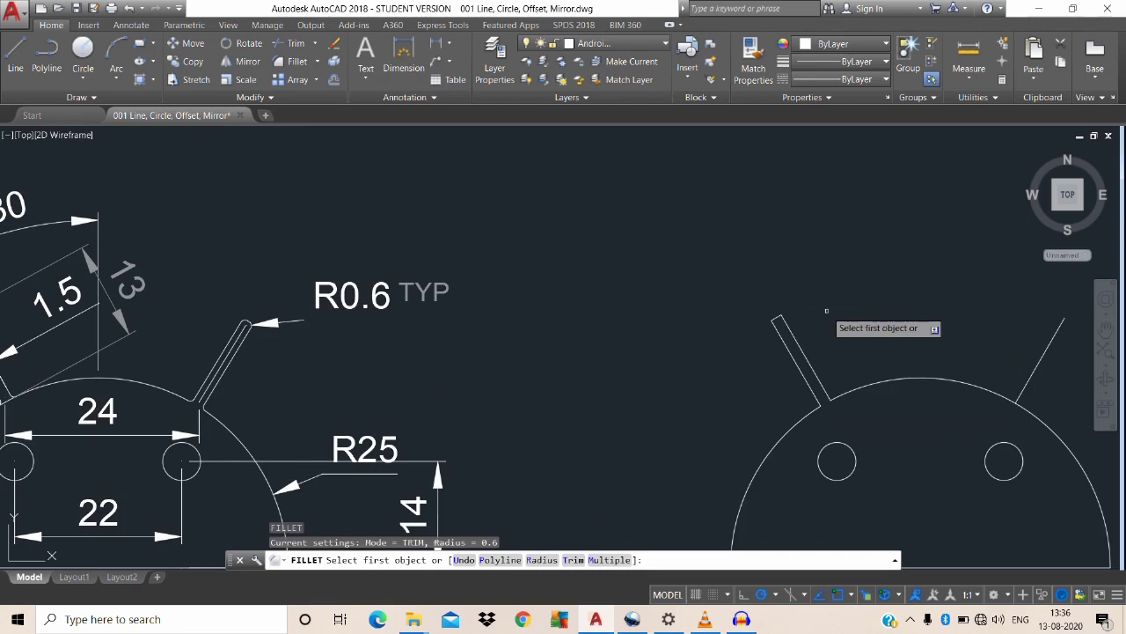
text(r)
key(Return)
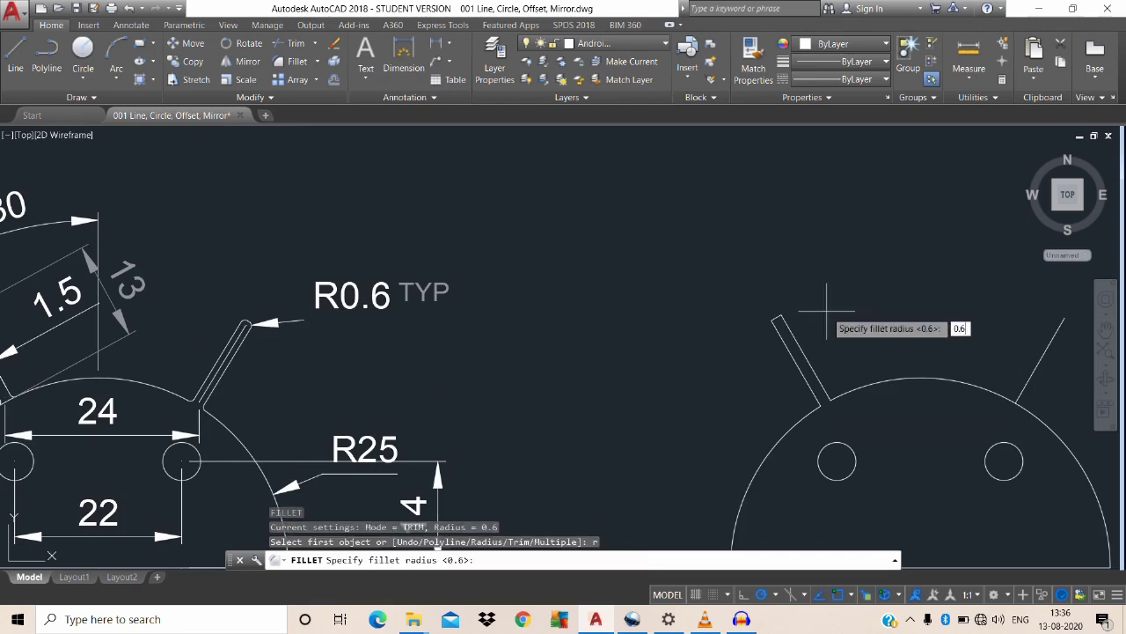
key(Return)
click(797, 352)
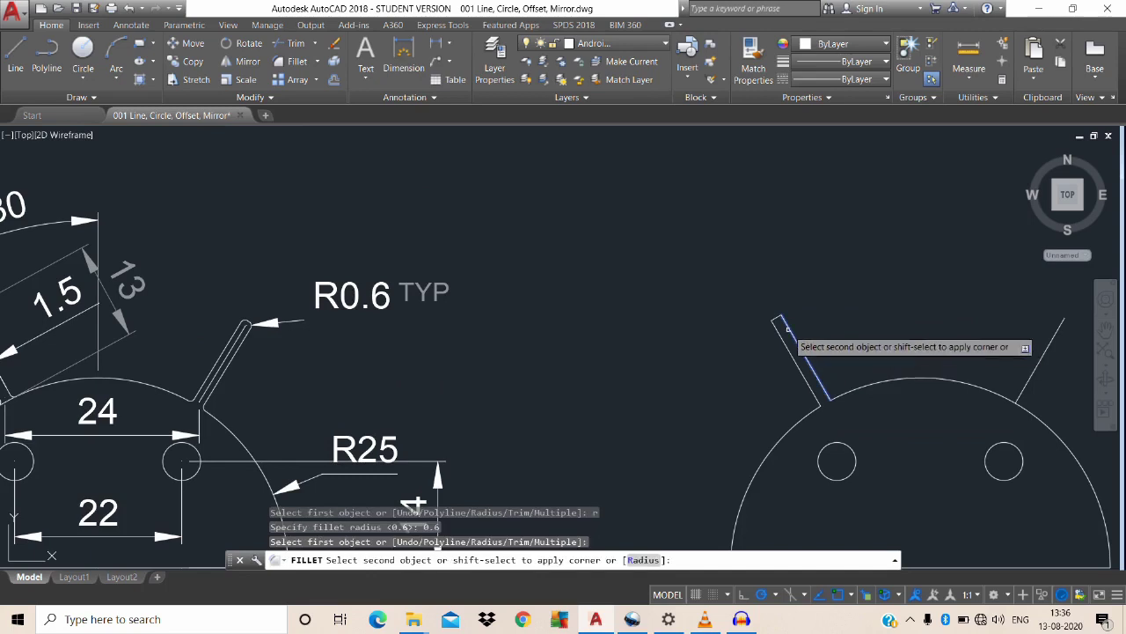
click(783, 324)
scroll(778, 316, up, 3)
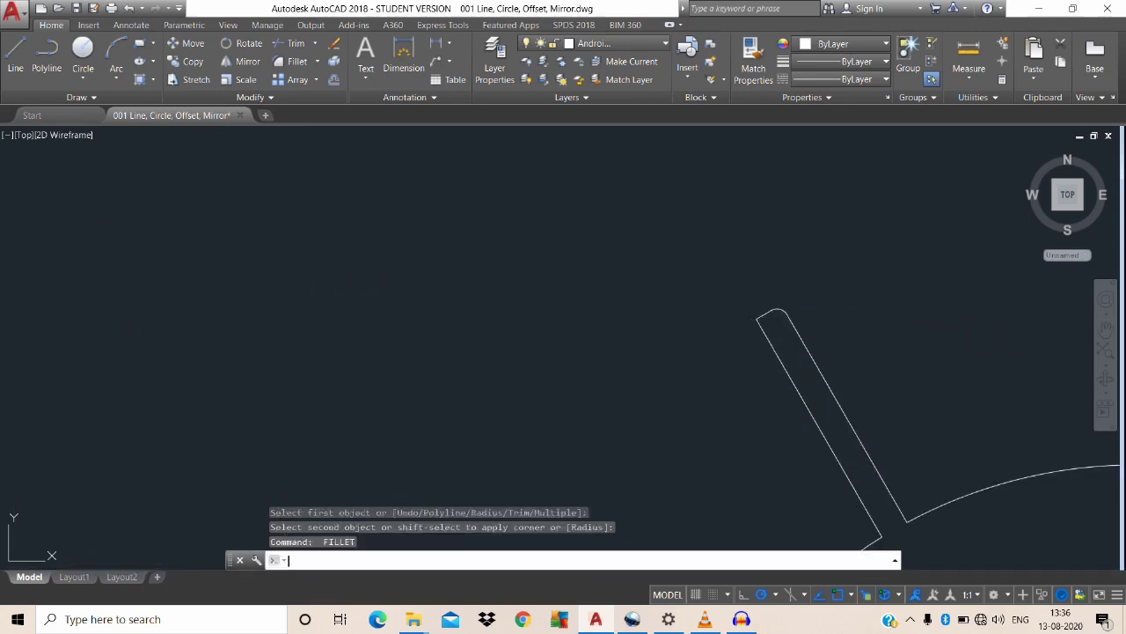
click(764, 327)
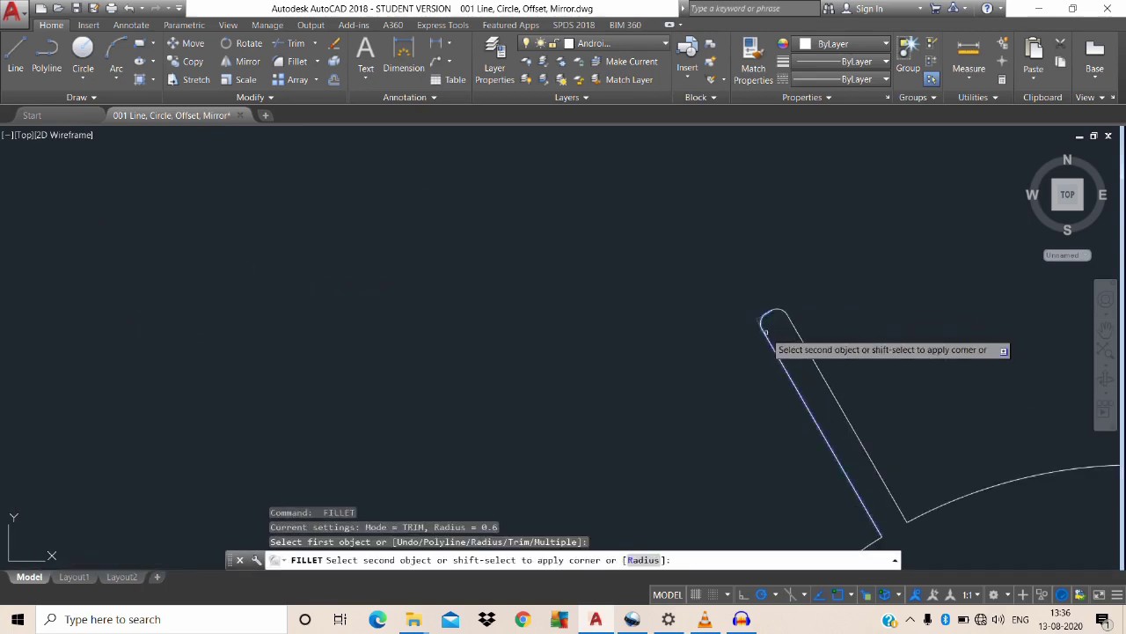
key(Escape)
key(Escape)
scroll(766, 323, down, 3)
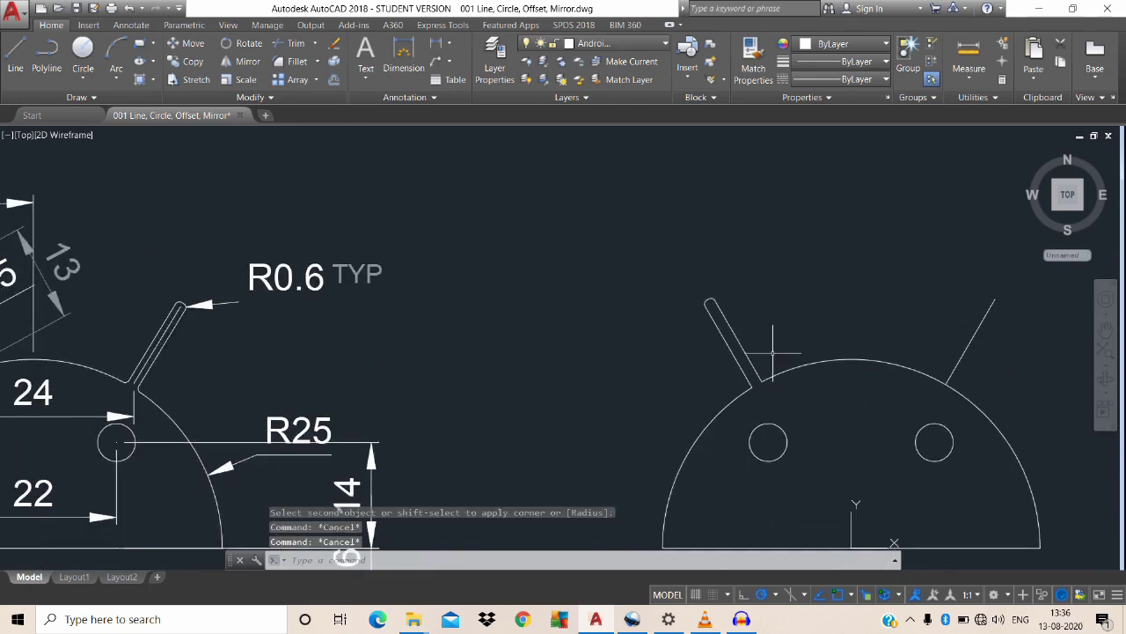
click(771, 350)
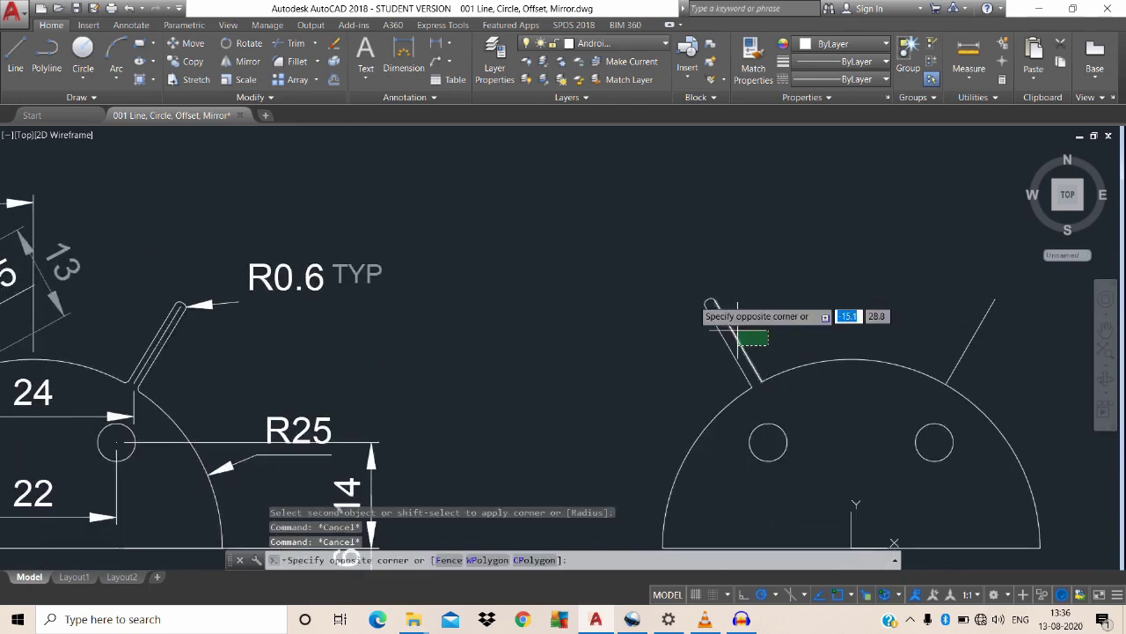
click(659, 278)
key(Return)
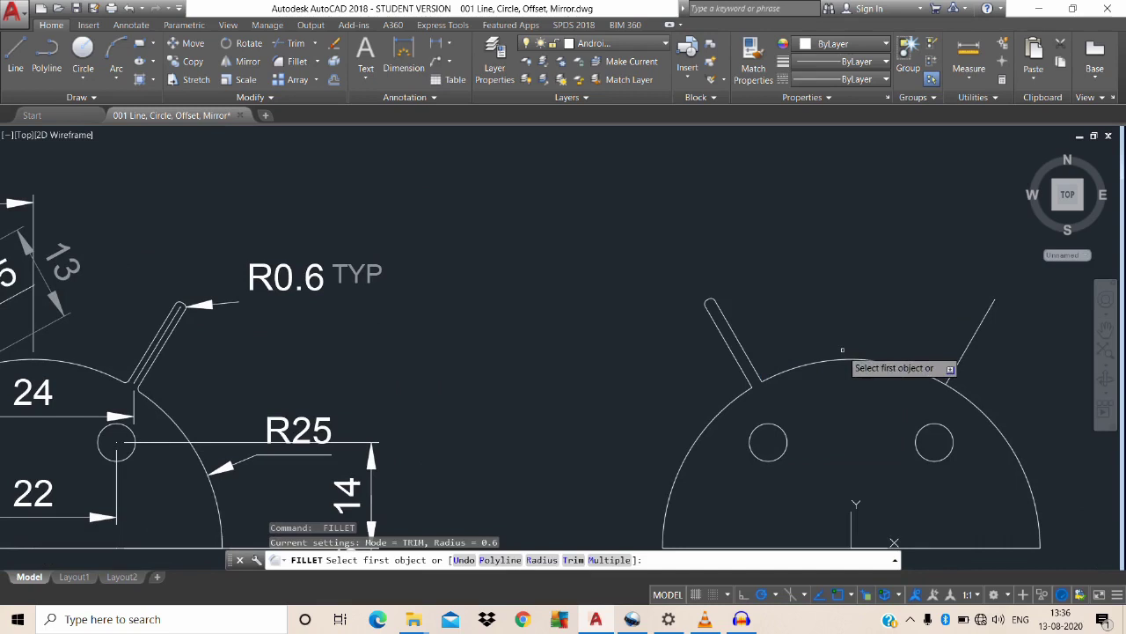
key(Escape)
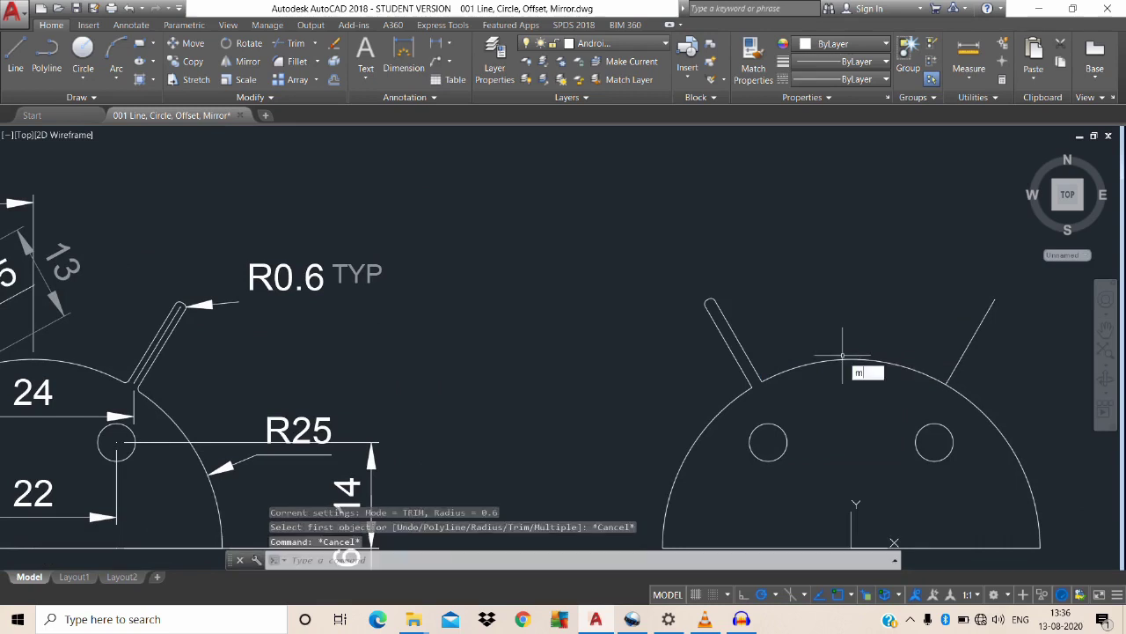
Mirror the left antenna about the head's vertical centre line, keeping the original.
key(Return)
click(797, 380)
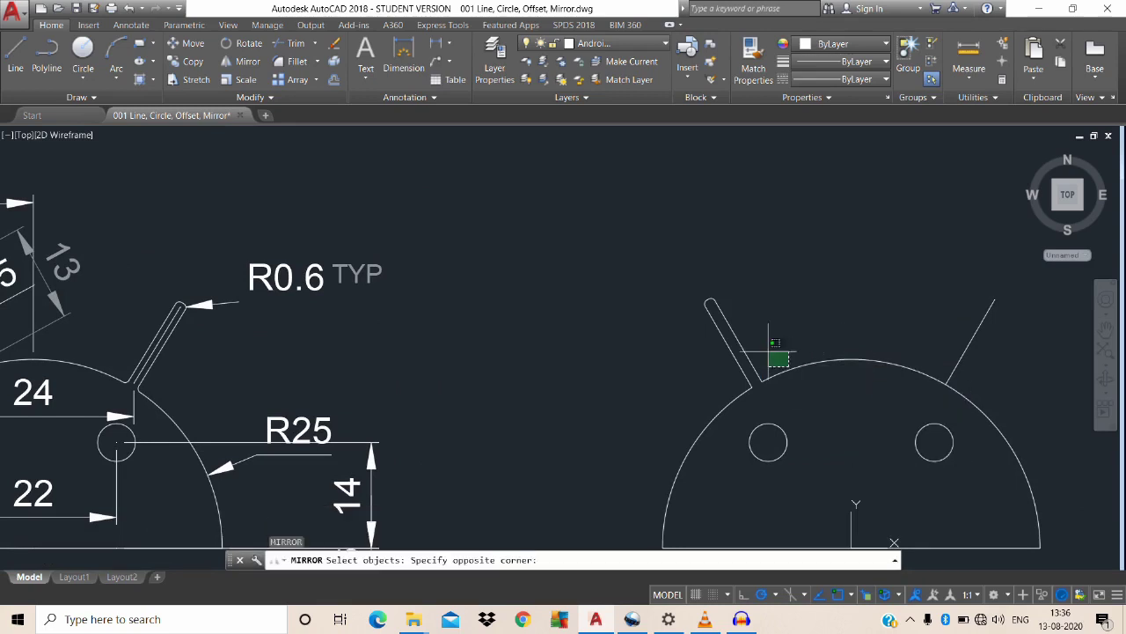
click(630, 266)
key(Return)
middle_drag(869, 514, 845, 405)
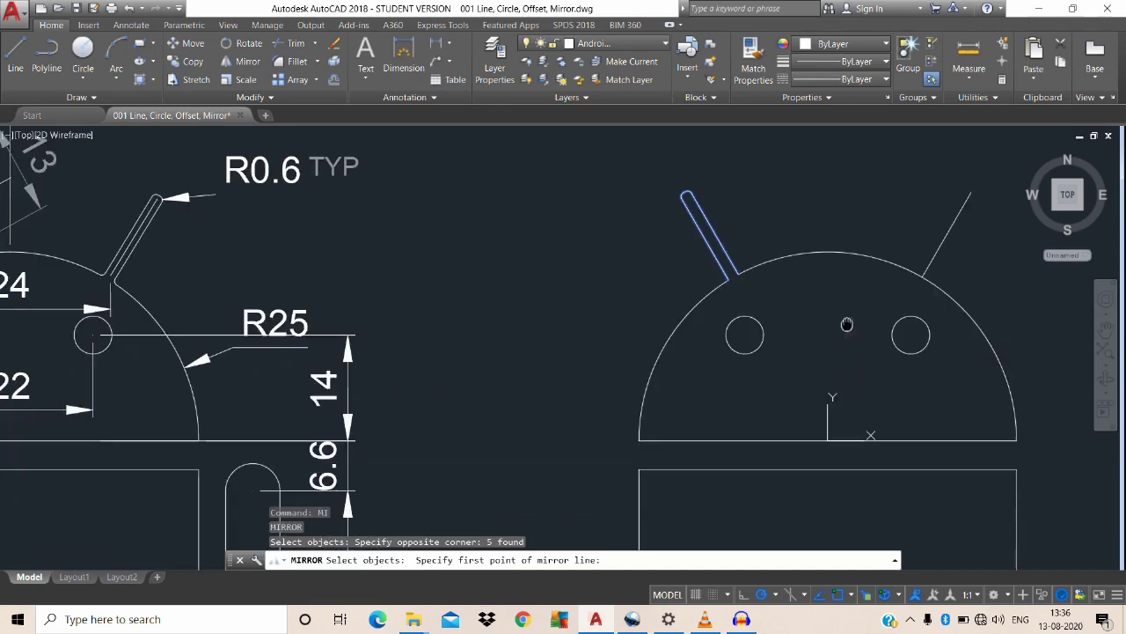
click(828, 431)
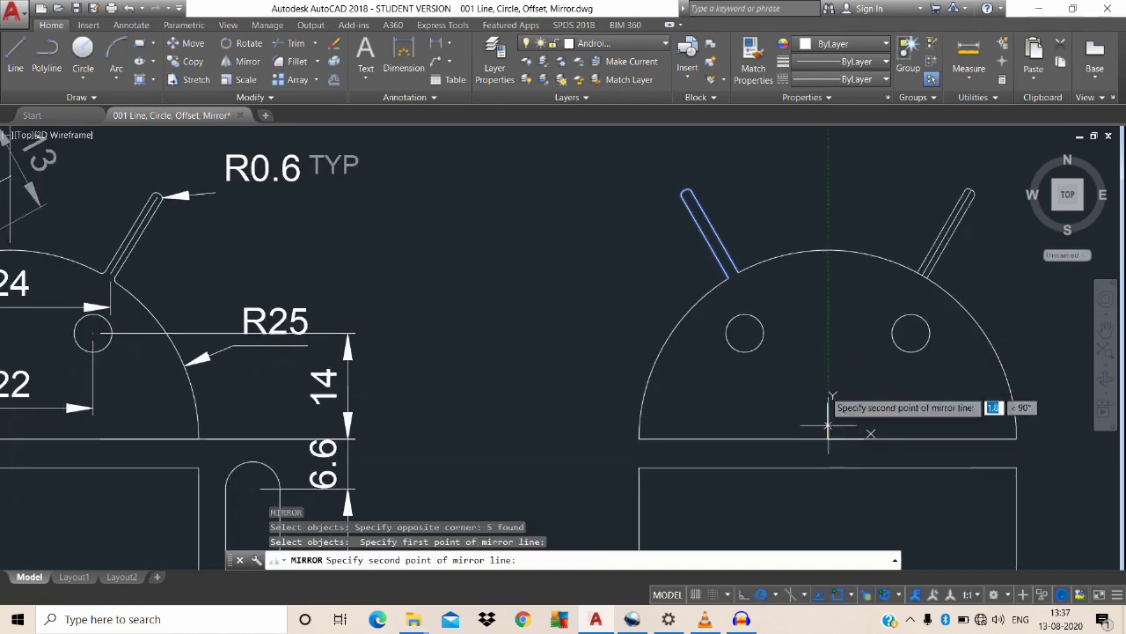
click(829, 255)
key(Return)
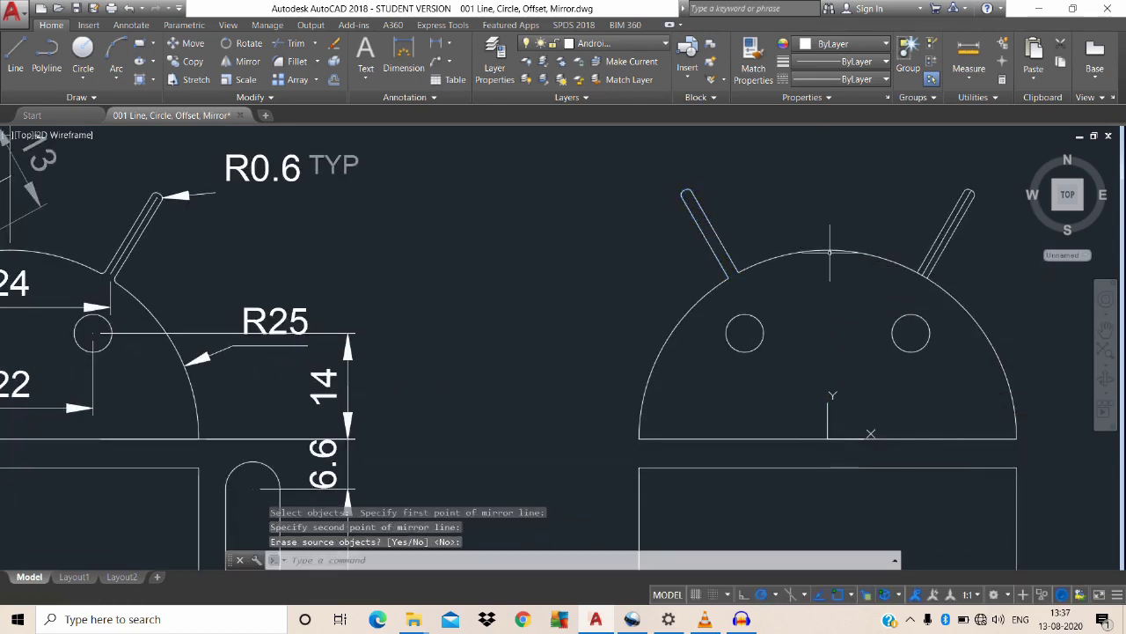
scroll(932, 246, up, 4)
click(896, 243)
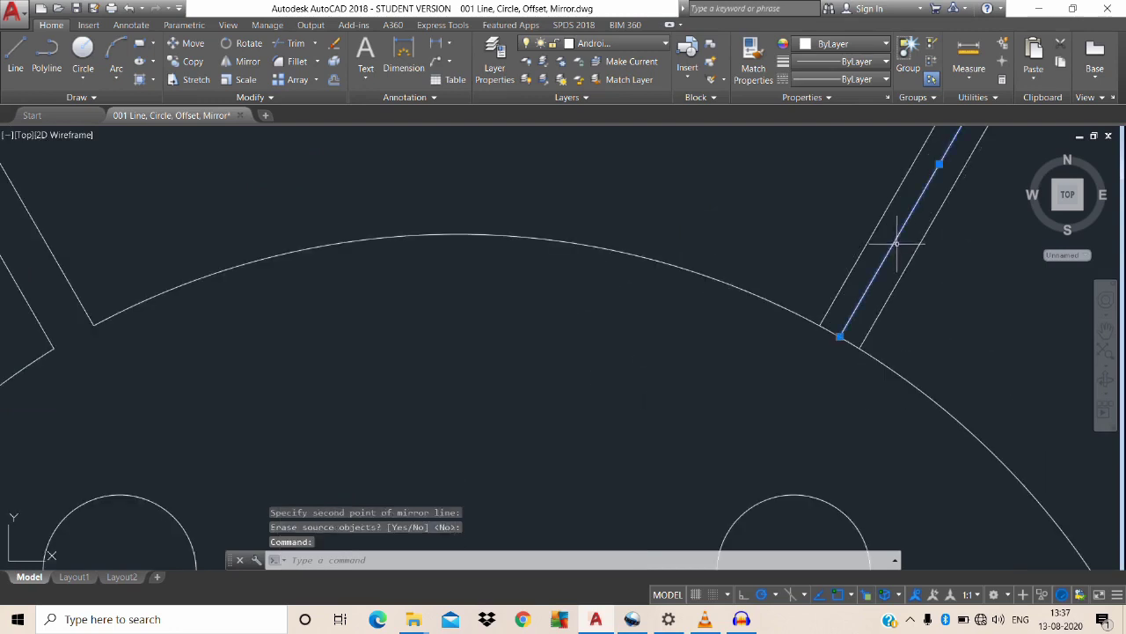
Erase the leftover right antenna line and trim the arc between the right antenna's sides.
text(e)
key(Return)
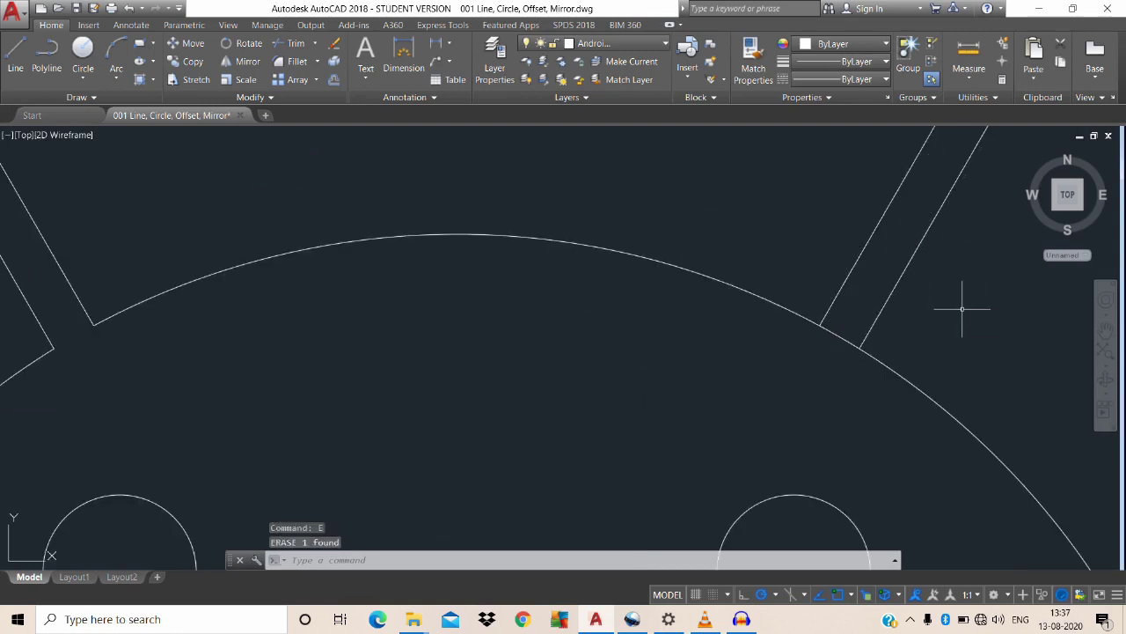
text(r)
key(Return)
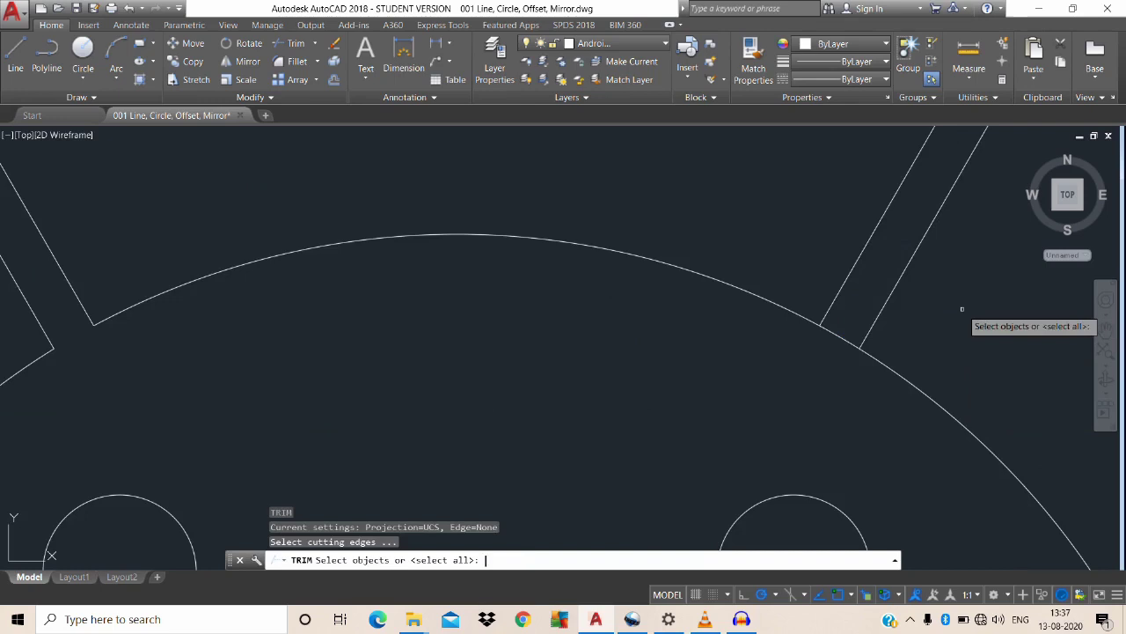
key(Return)
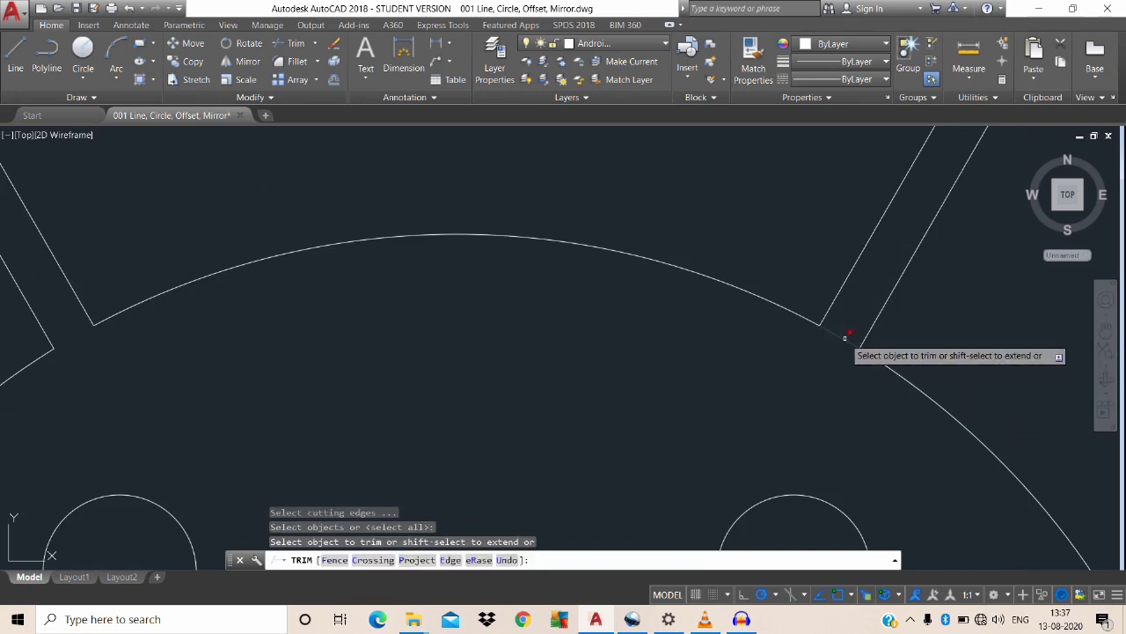
click(842, 336)
scroll(842, 336, down, 2)
scroll(871, 361, down, 3)
scroll(910, 361, up, 2)
key(Escape)
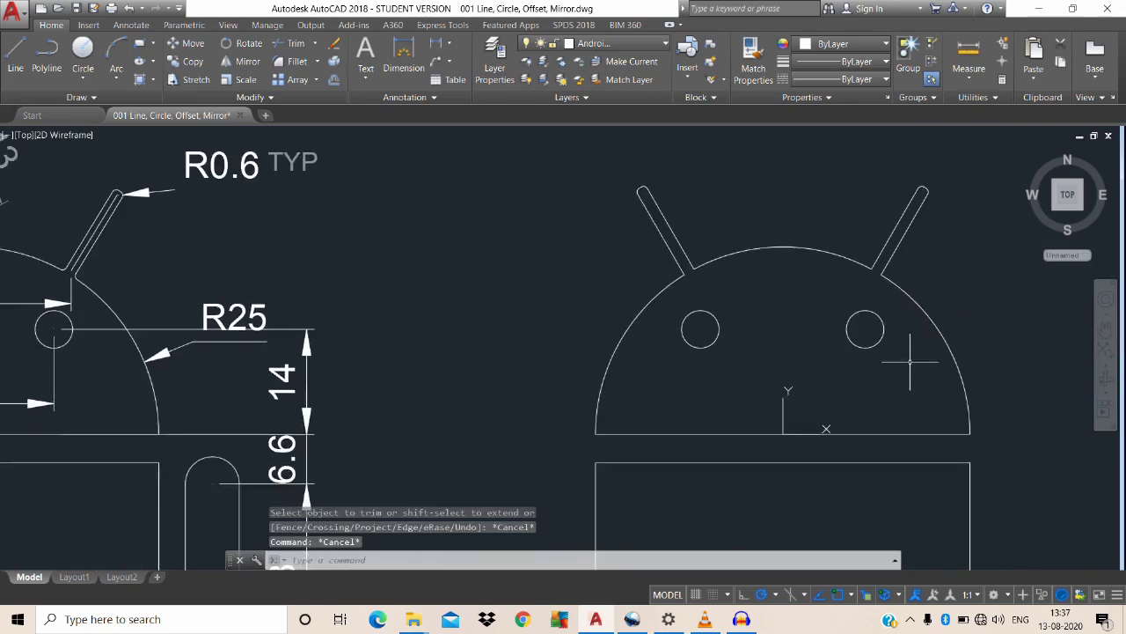
Check the trimmed head arc by selecting its pieces, then recentre the head.
click(944, 330)
click(830, 302)
click(792, 202)
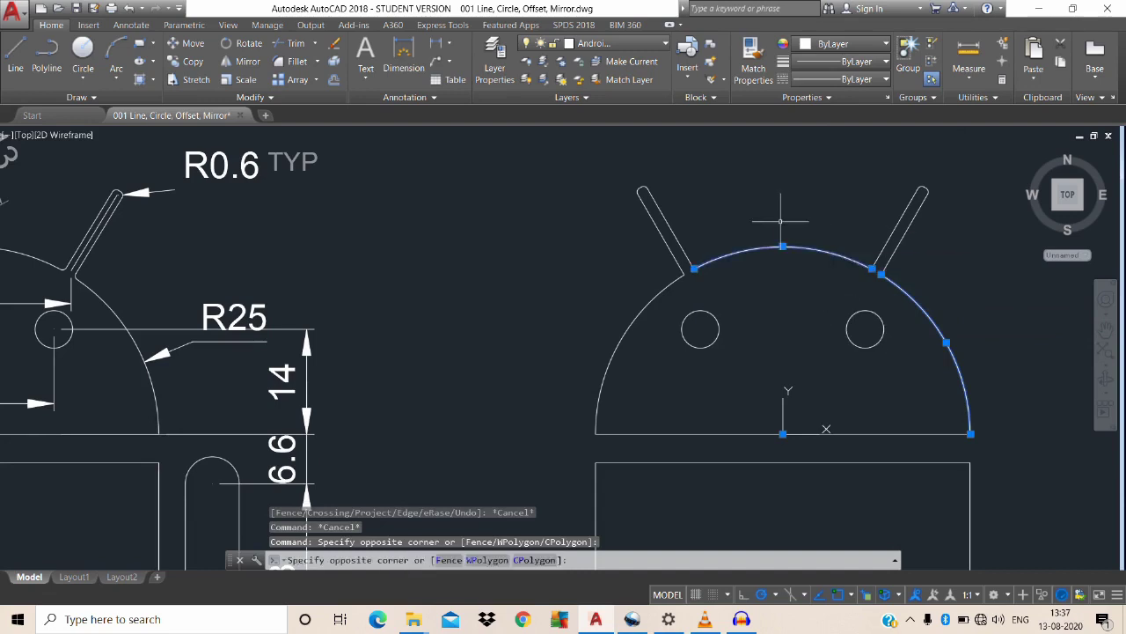
key(Escape)
key(Escape)
key(Escape)
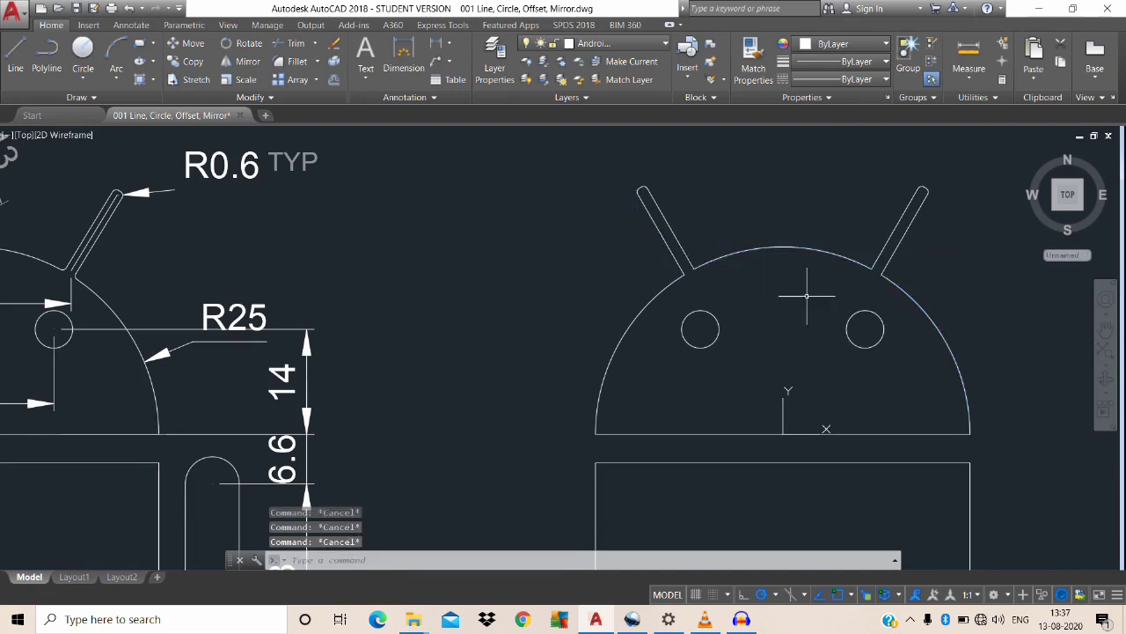
middle_drag(804, 294, 813, 268)
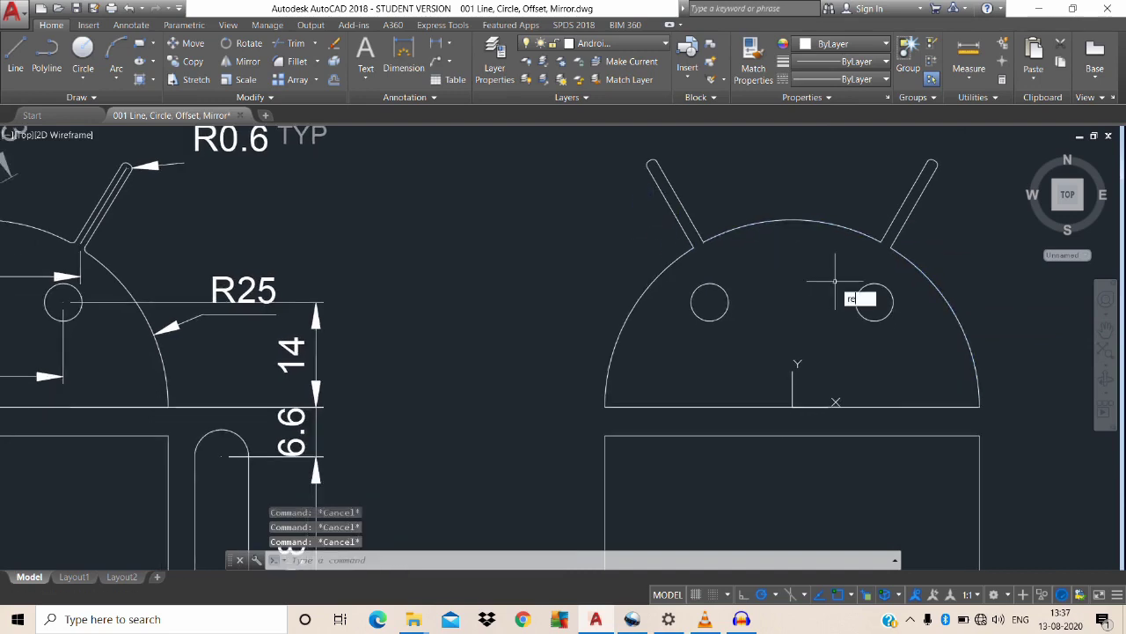
Convert the head, eye and antenna outlines into regions.
key(Return)
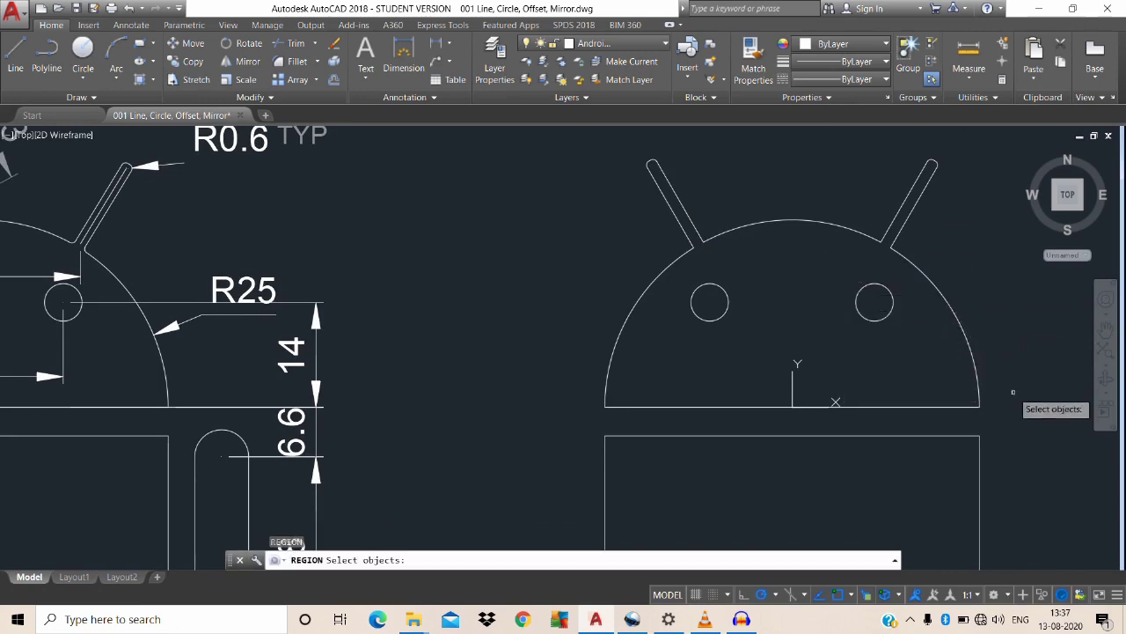
click(1014, 415)
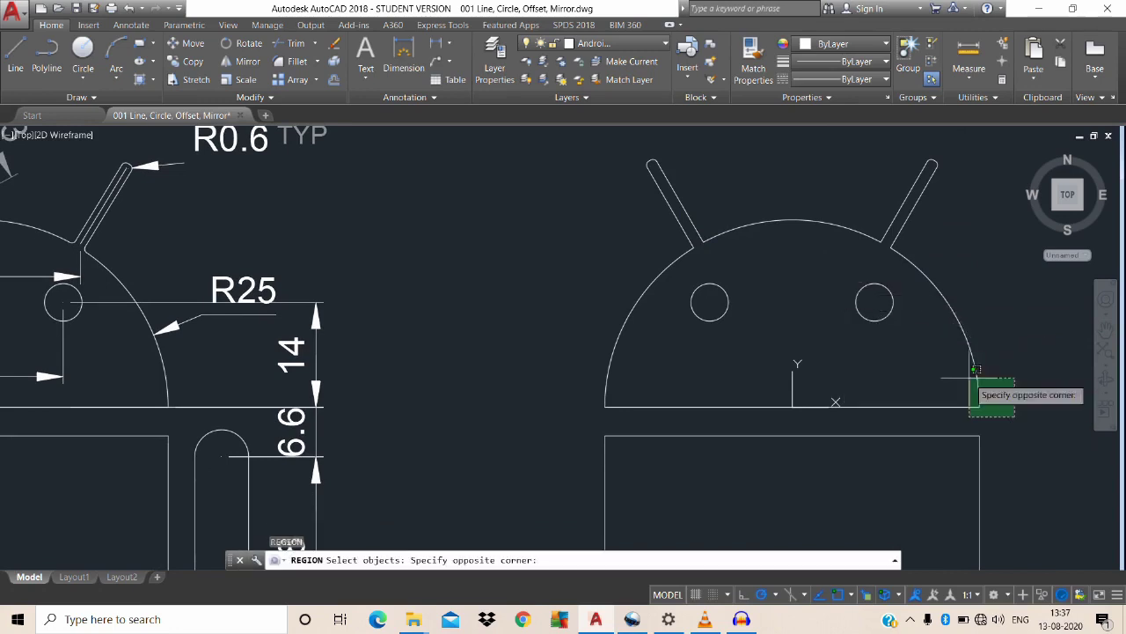
click(567, 155)
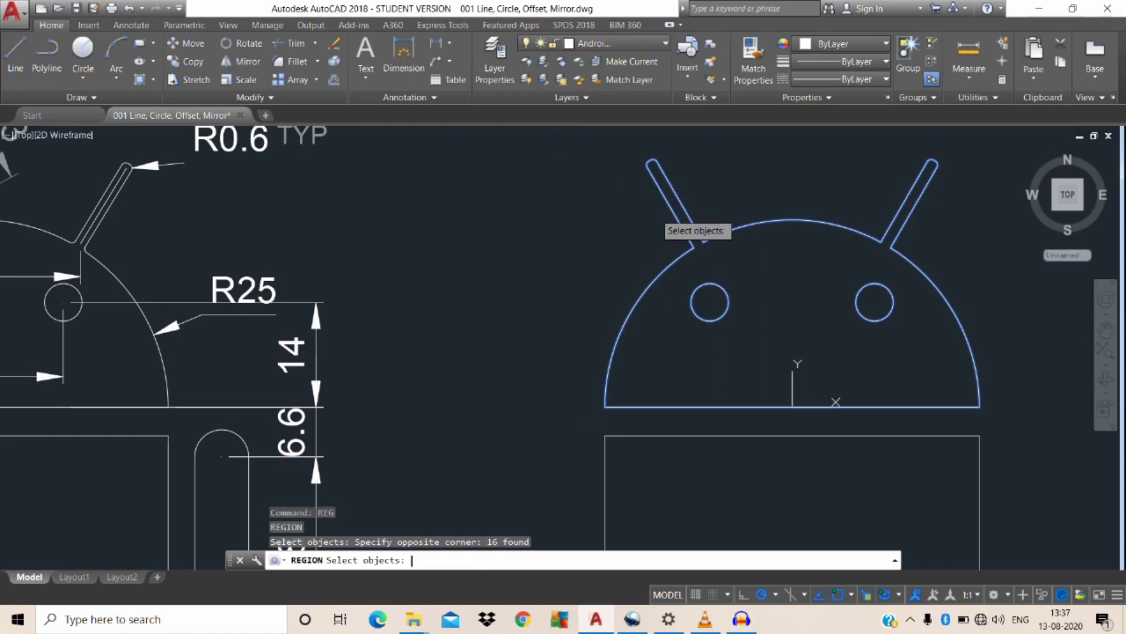
key(Return)
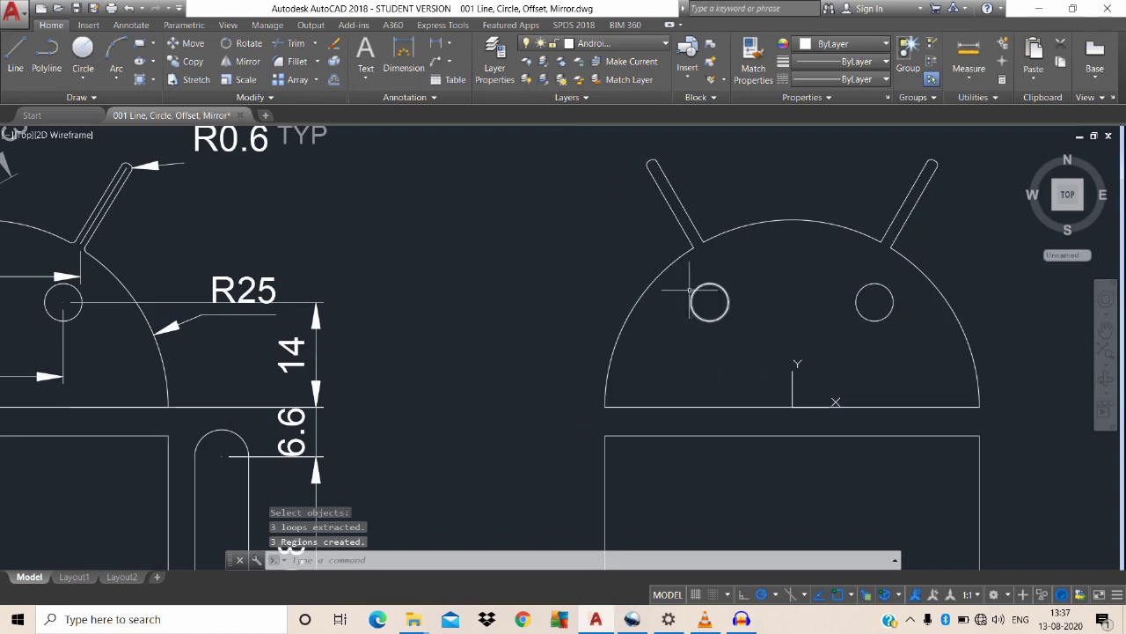
click(662, 273)
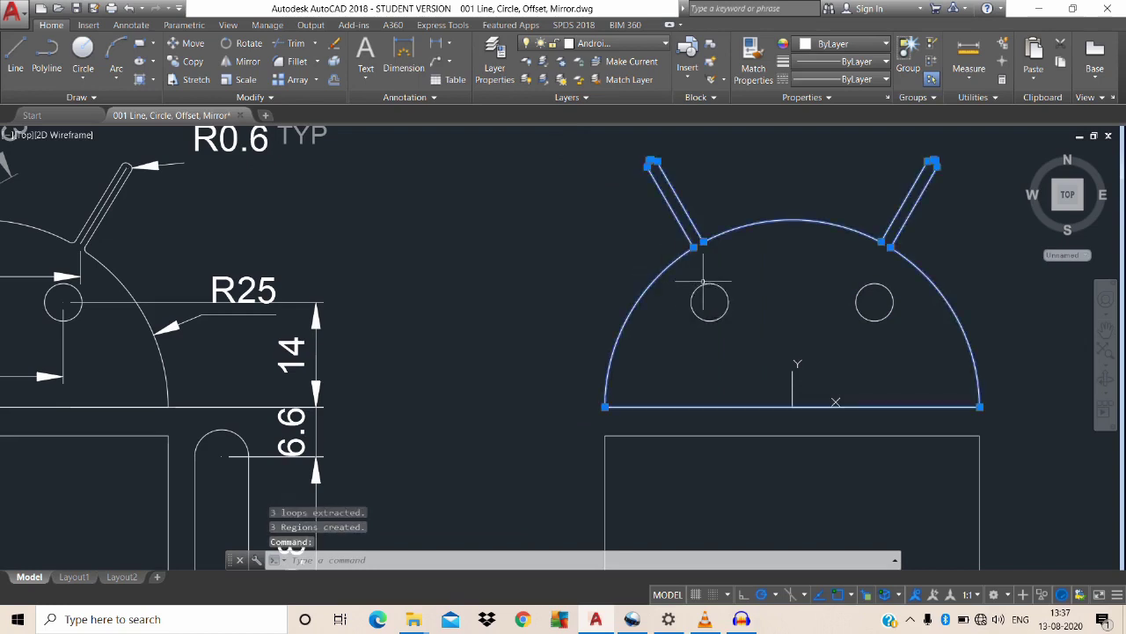
click(724, 289)
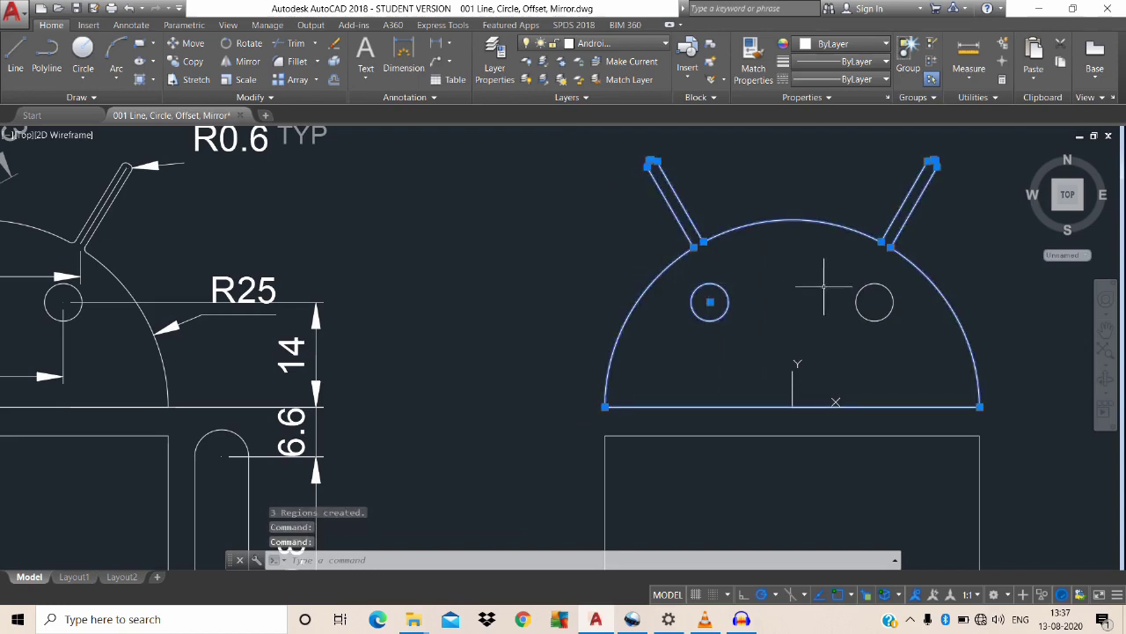
click(874, 316)
key(Escape)
text(SU)
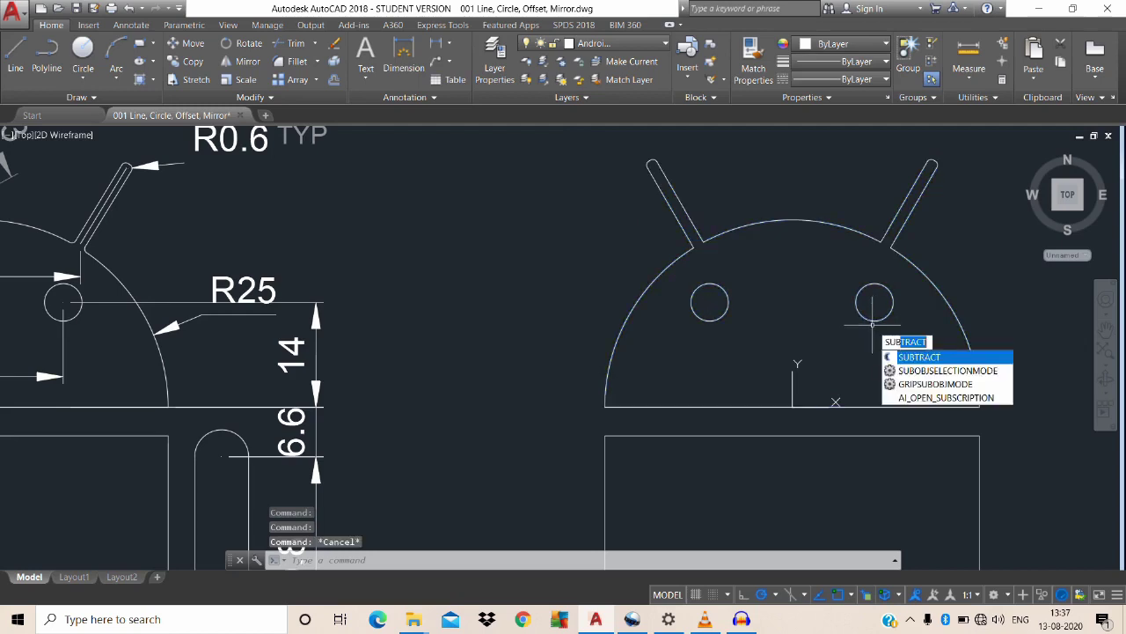
Subtract both eye circles from the head region.
key(Return)
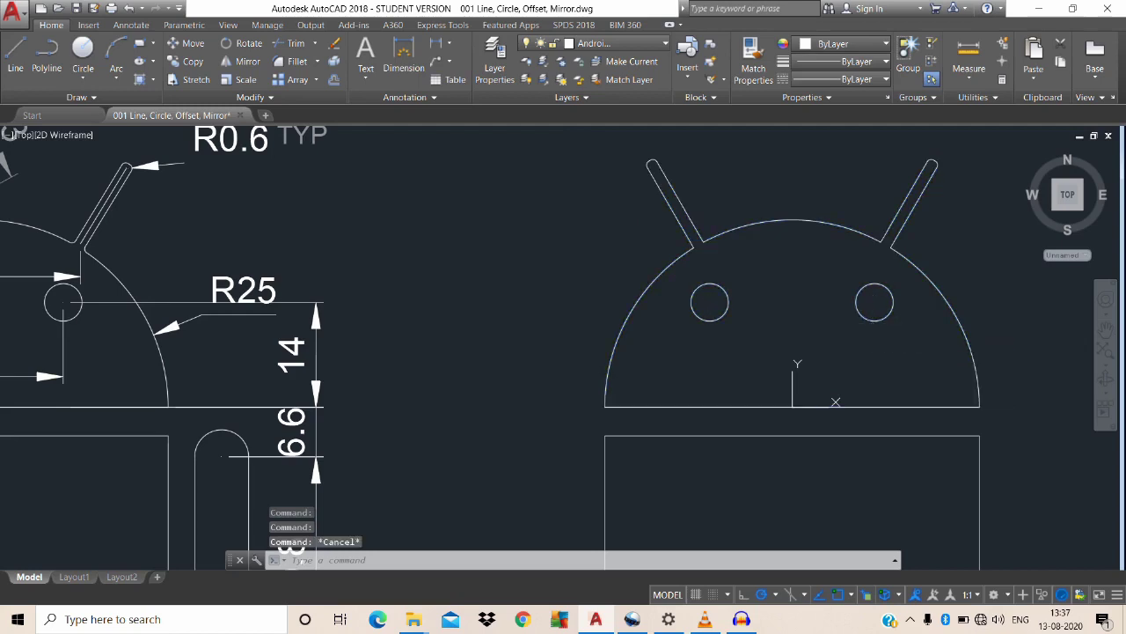
click(942, 292)
text(SUBTRACT)
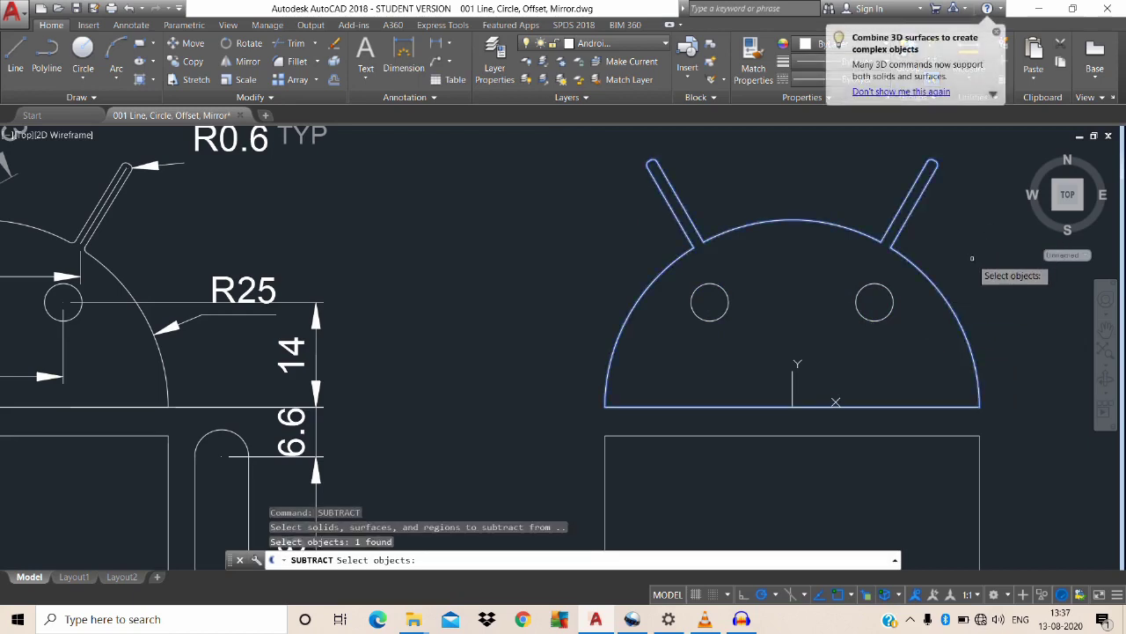
key(Return)
click(898, 304)
click(694, 321)
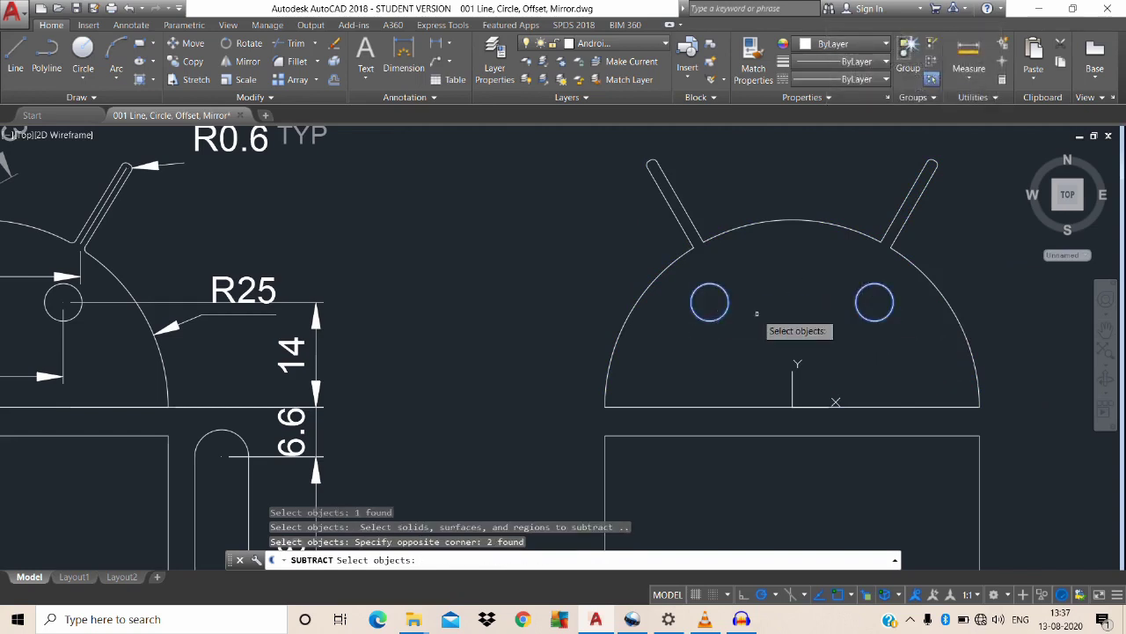
key(Return)
click(757, 224)
key(Escape)
scroll(805, 290, down, 3)
scroll(837, 277, up, 2)
scroll(857, 299, down, 3)
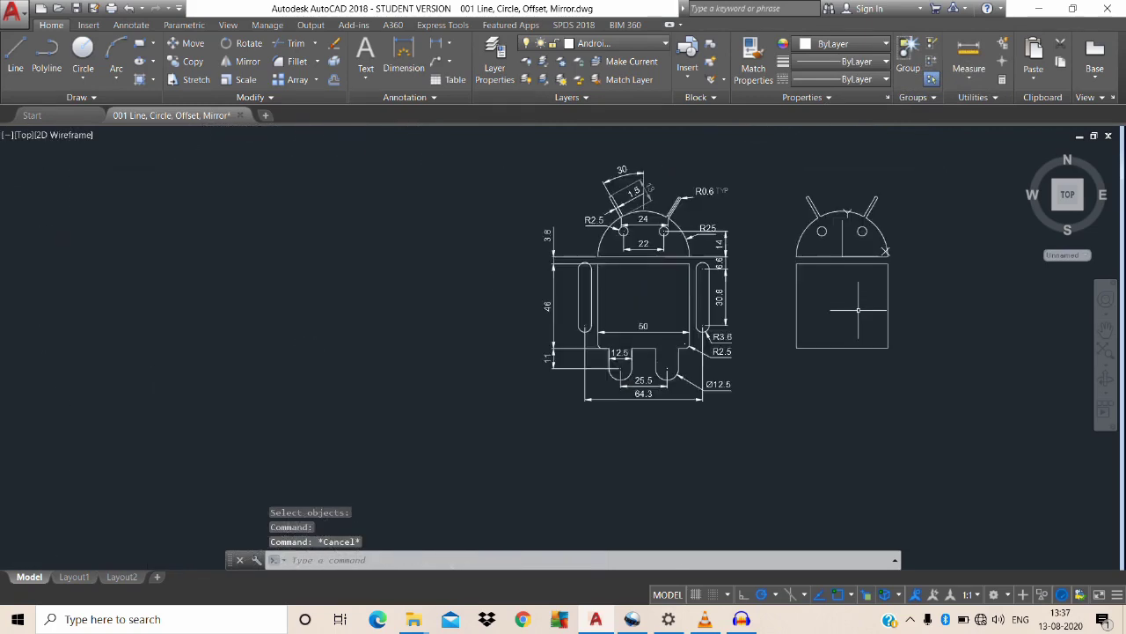
Put the UCS origin at the body's bottom-edge midpoint, X pointing to the bottom-right corner.
scroll(858, 369, up, 2)
middle_drag(774, 352, 686, 381)
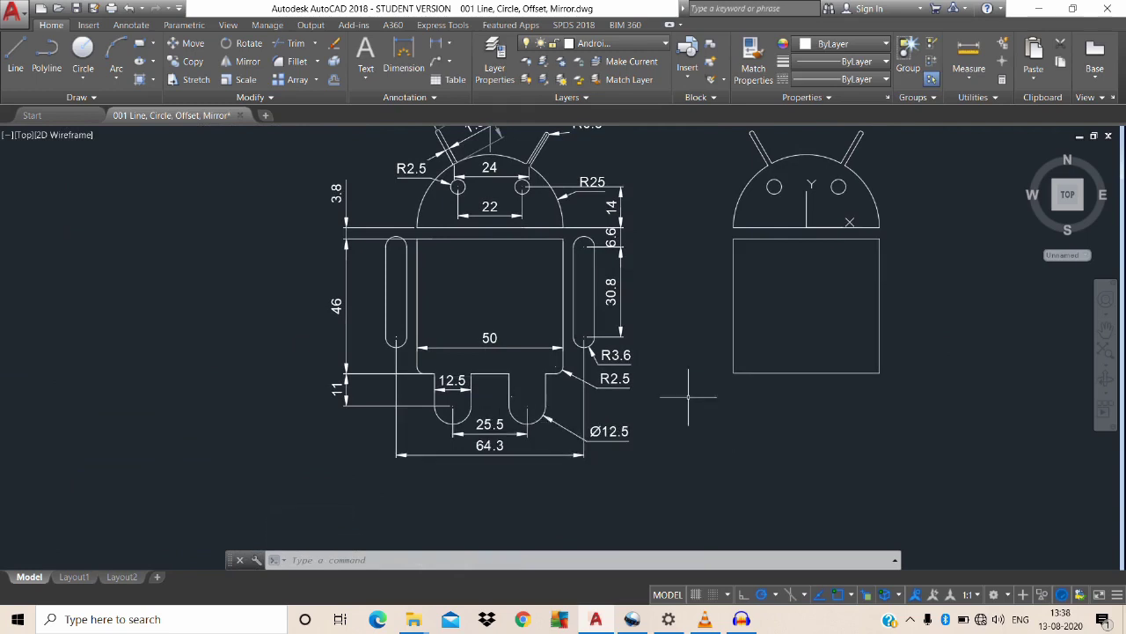
text(ucs)
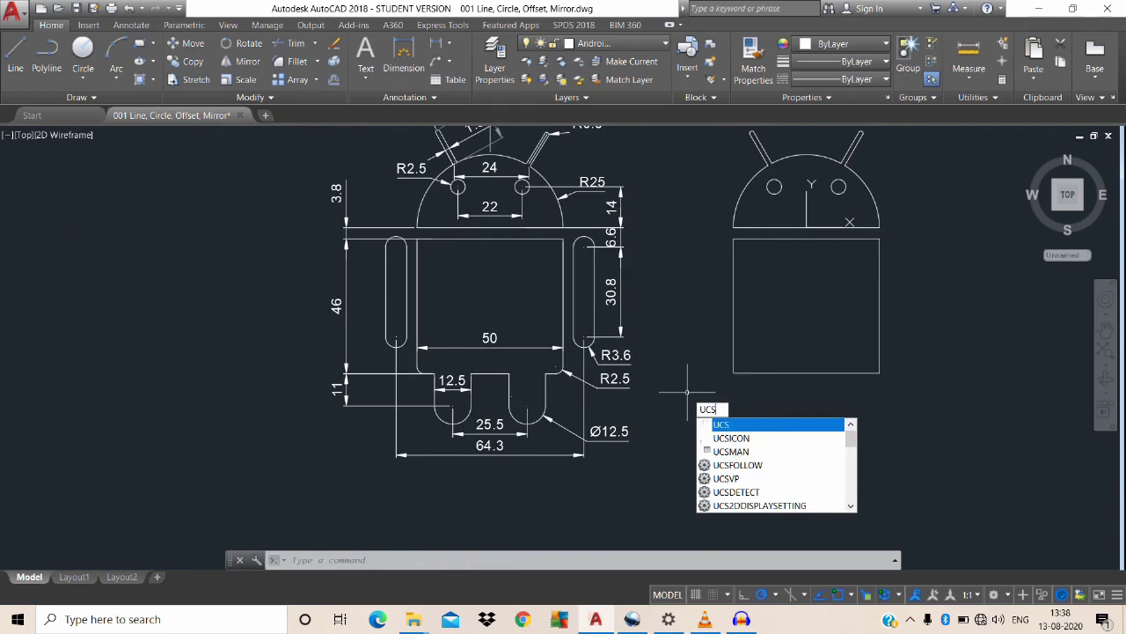
key(Return)
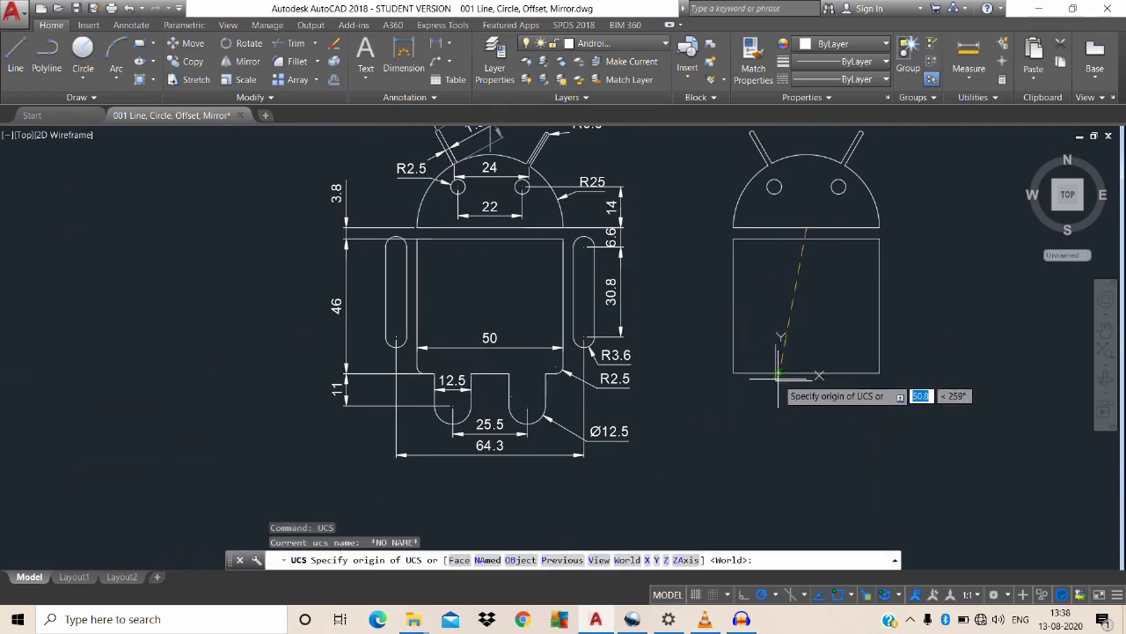
click(806, 373)
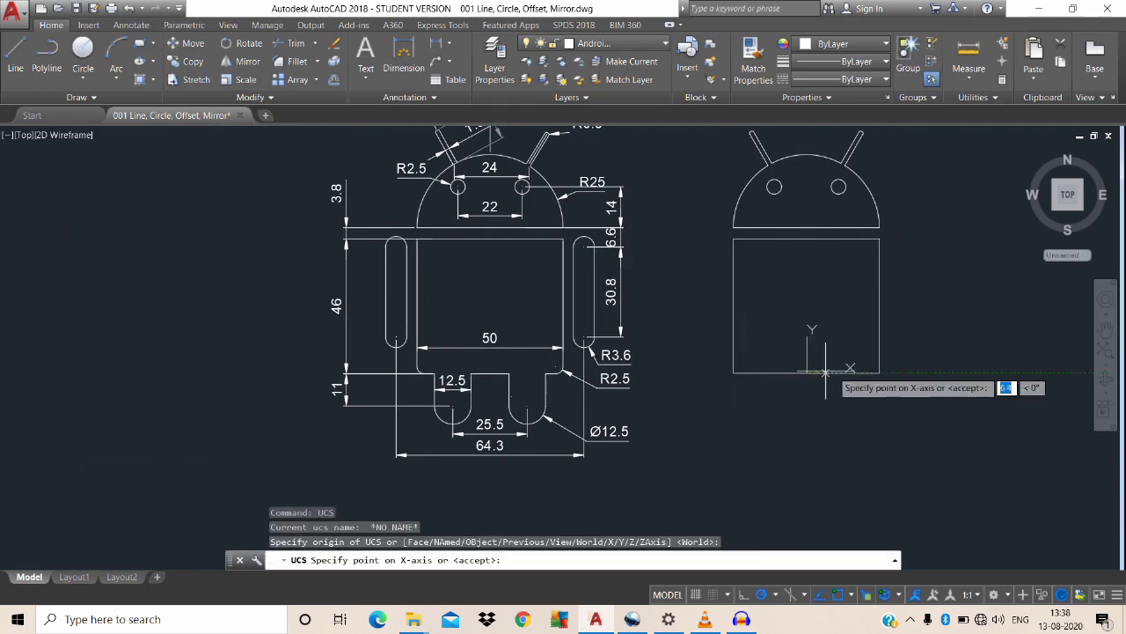
click(879, 373)
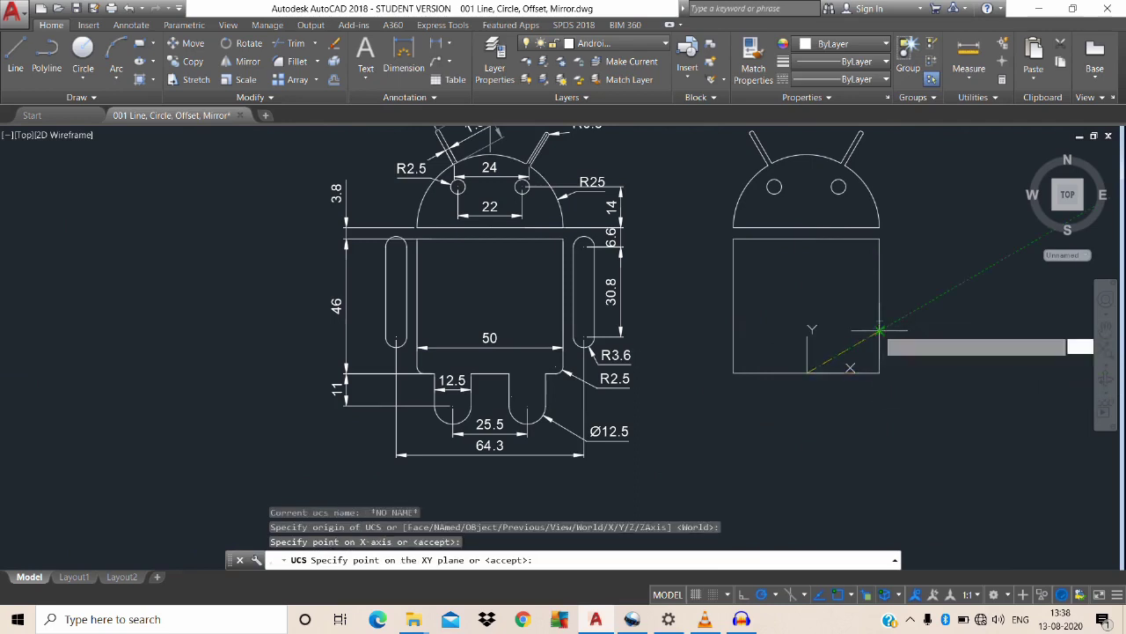
key(Return)
Zoom in on the body and legs area and start a circle.
mouse_move(864, 423)
middle_down()
mouse_move(872, 384)
mouse_move(865, 401)
middle_up()
scroll(869, 384, up, 2)
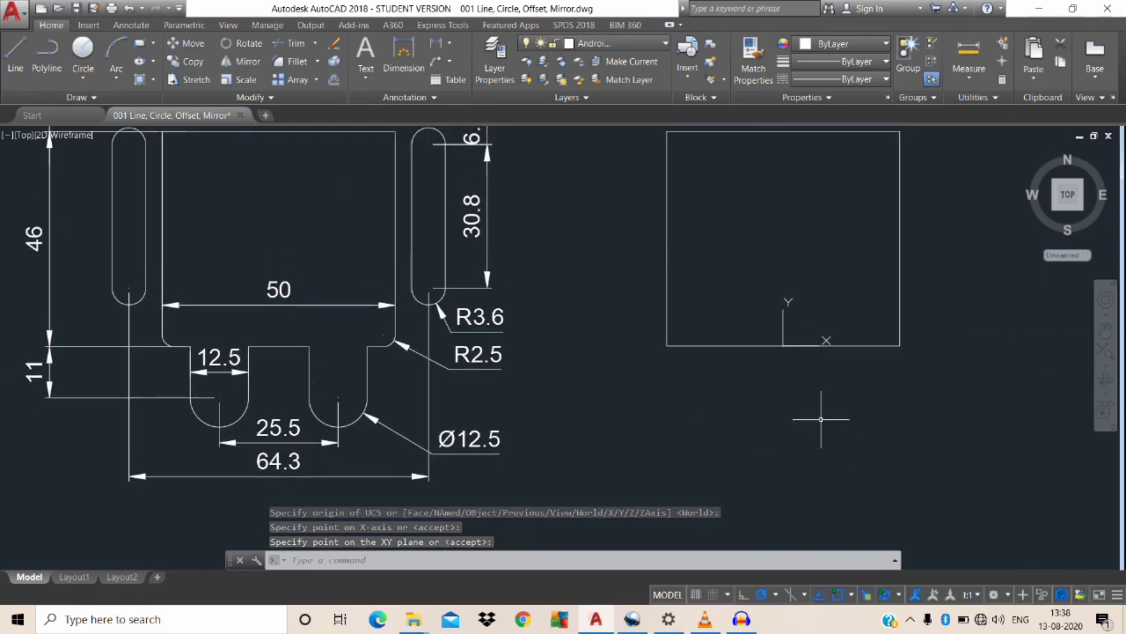
text(c)
key(Return)
text(12.25)
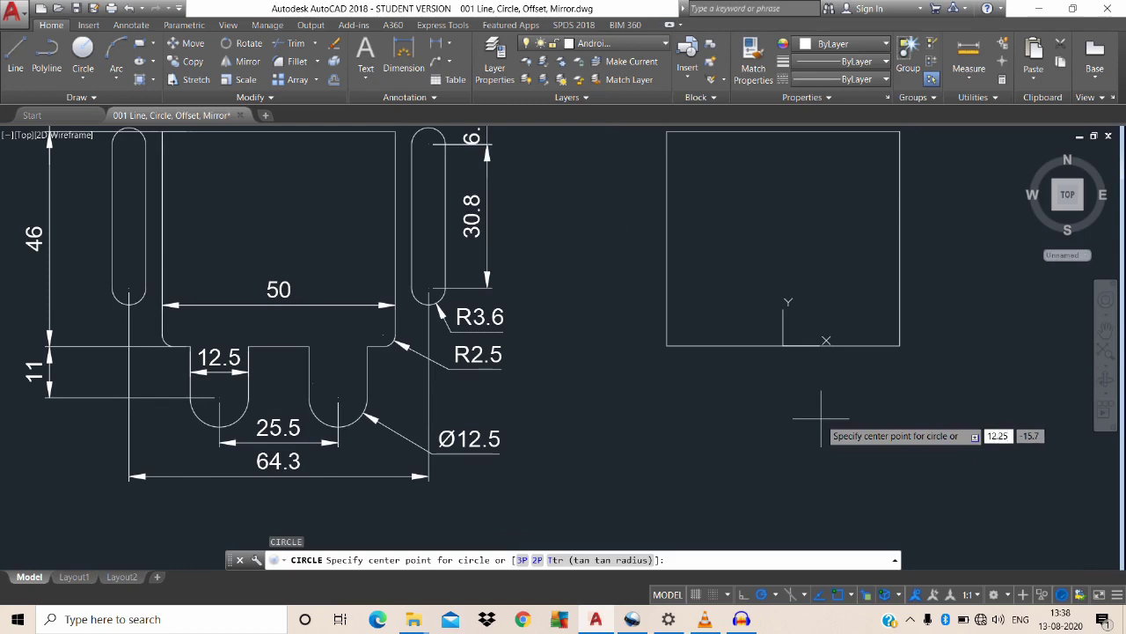
Draw a 12.5-diameter circle centred at 12.25,-11 below the body.
key(Tab)
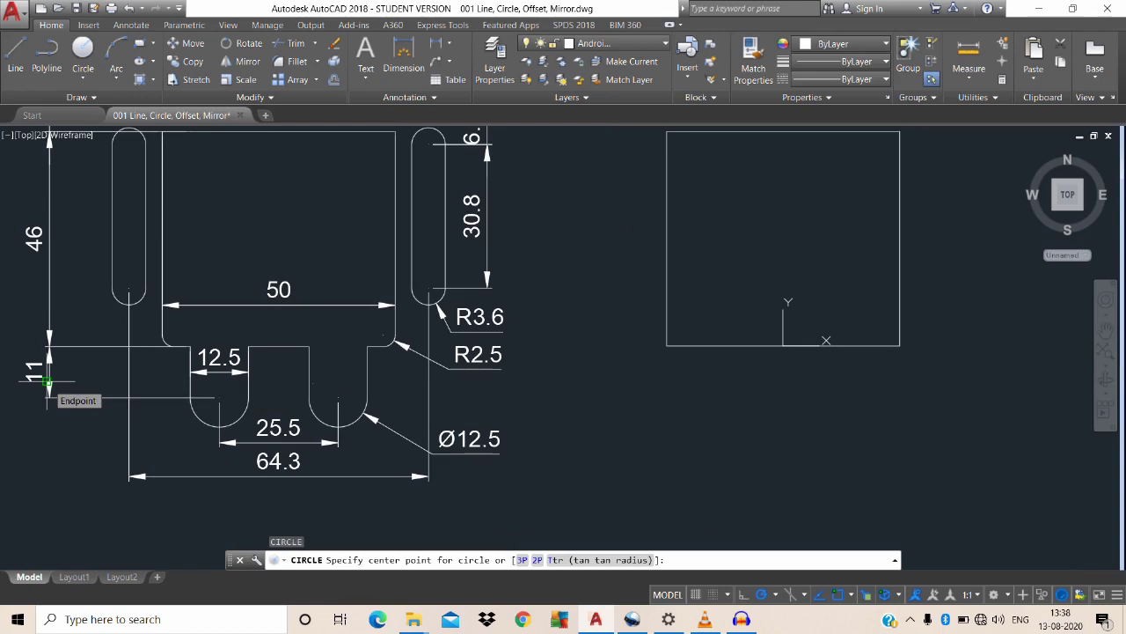
key(BackSpace)
text(-11)
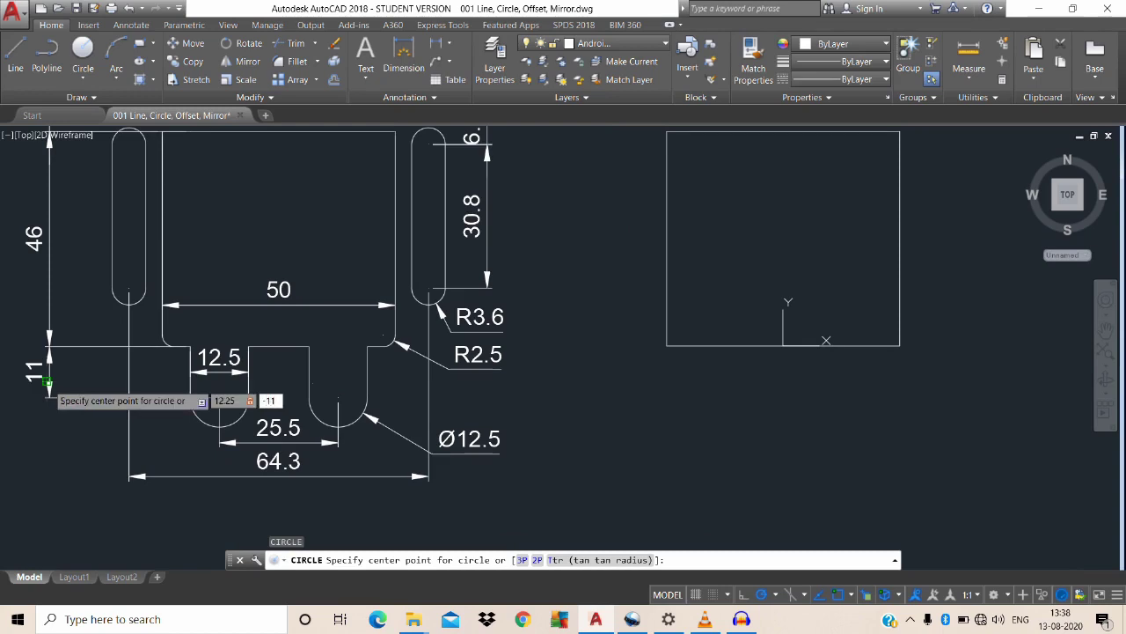
key(Return)
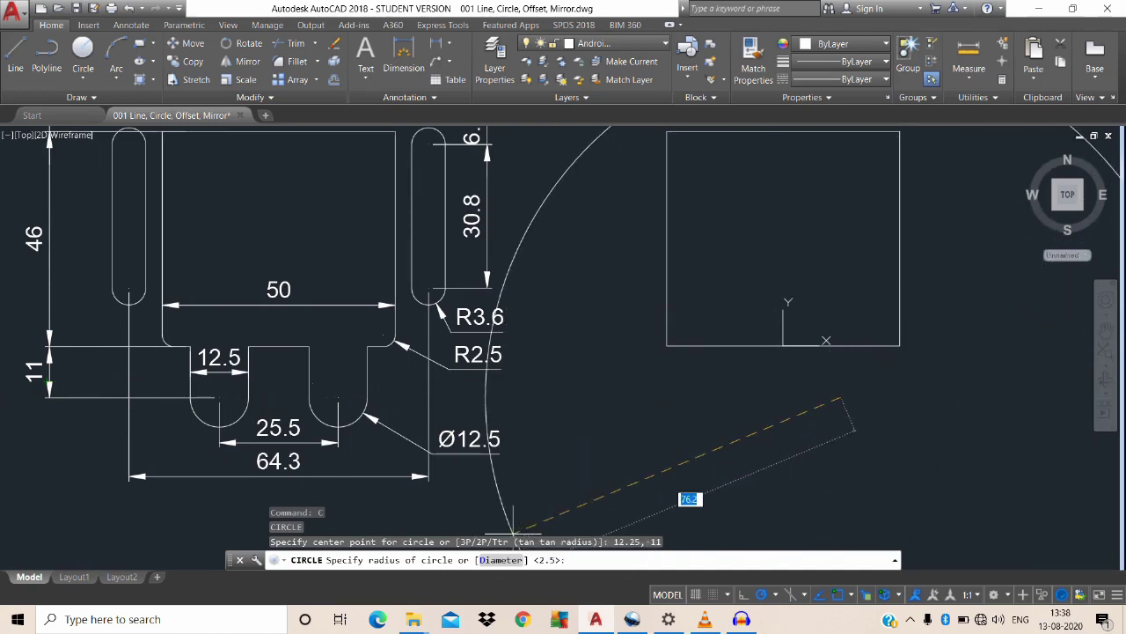
text(d)
key(Return)
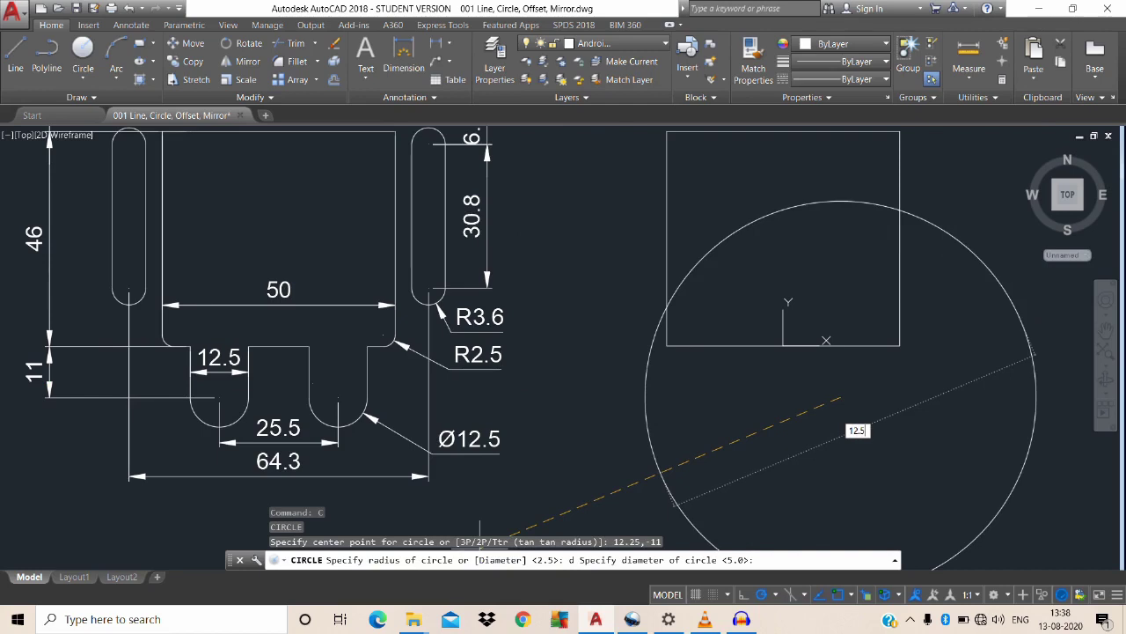
key(Return)
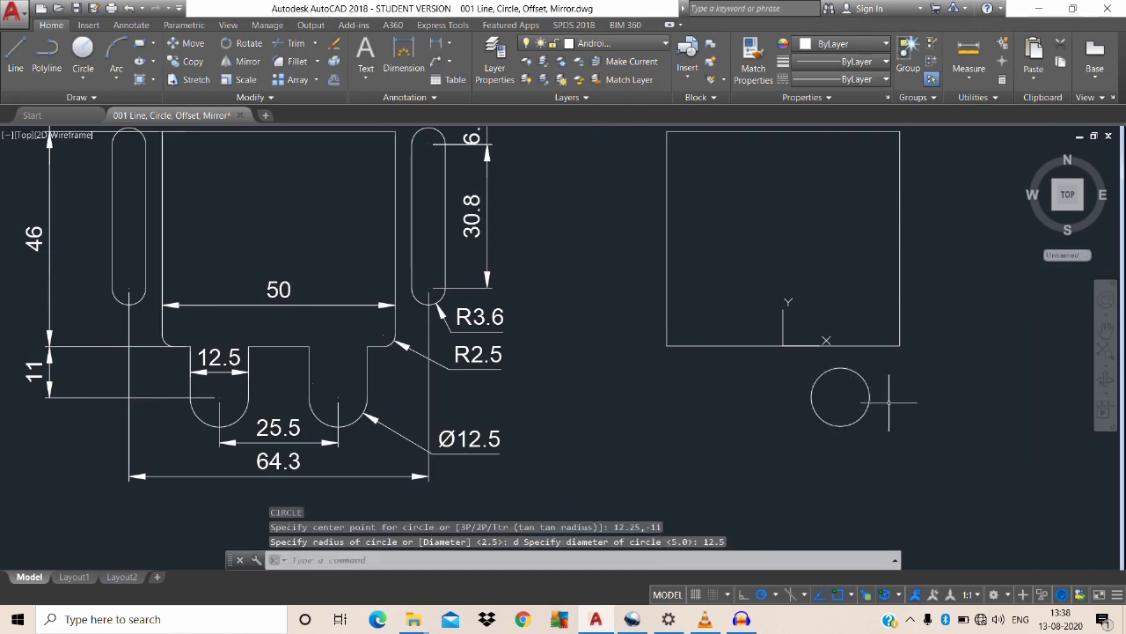
text(ddi)
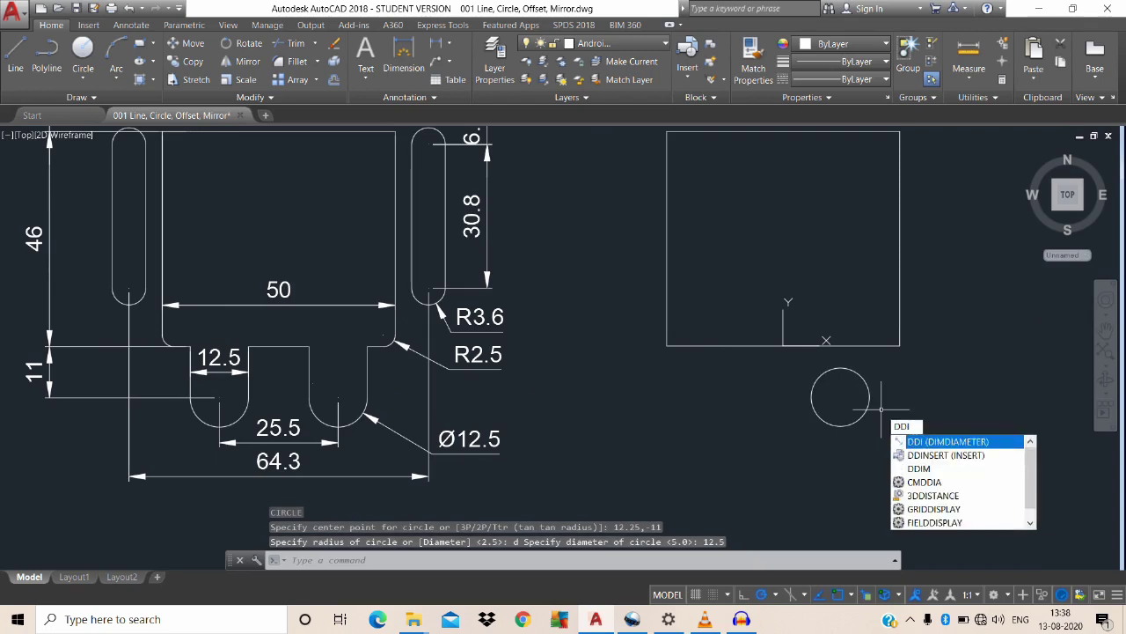
Start a diameter dimension on the leg circle, then abandon it.
key(Return)
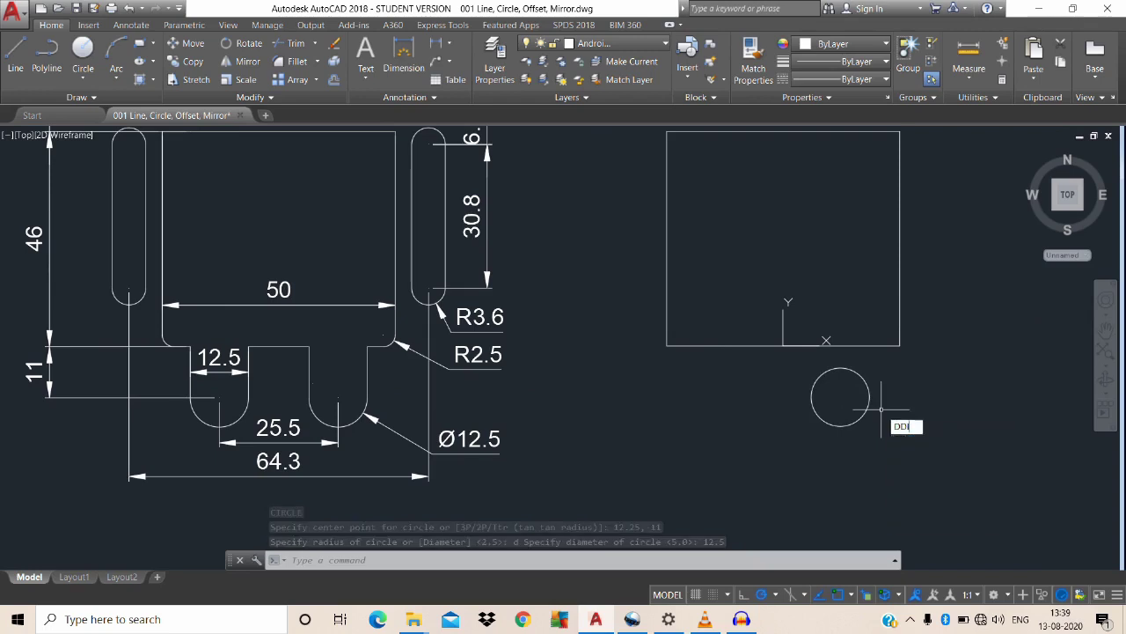
click(866, 408)
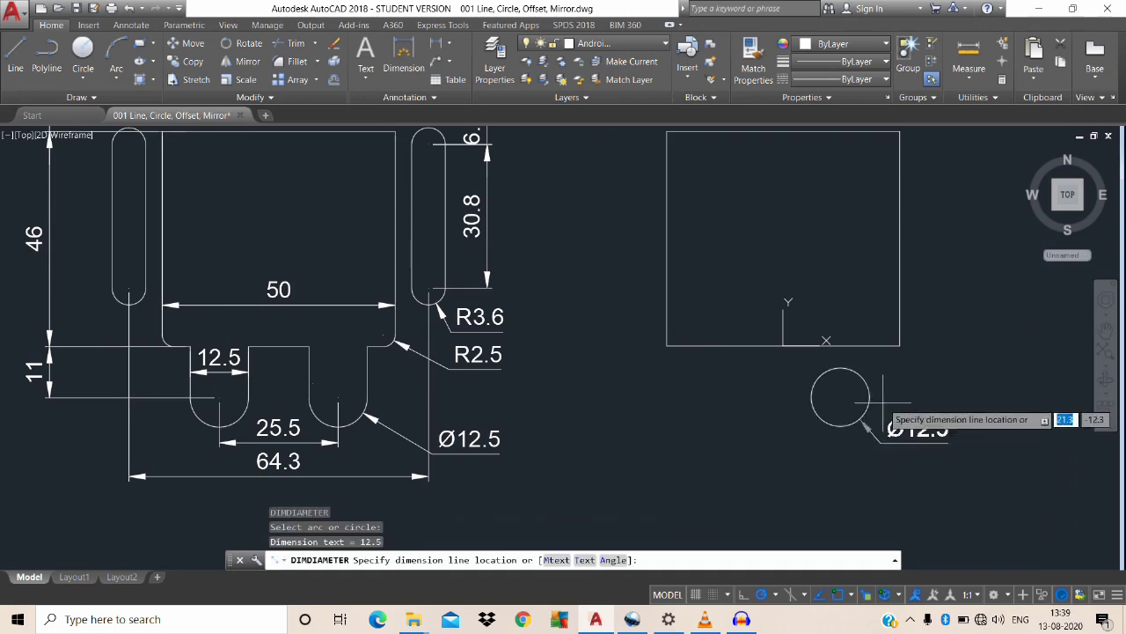
key(Escape)
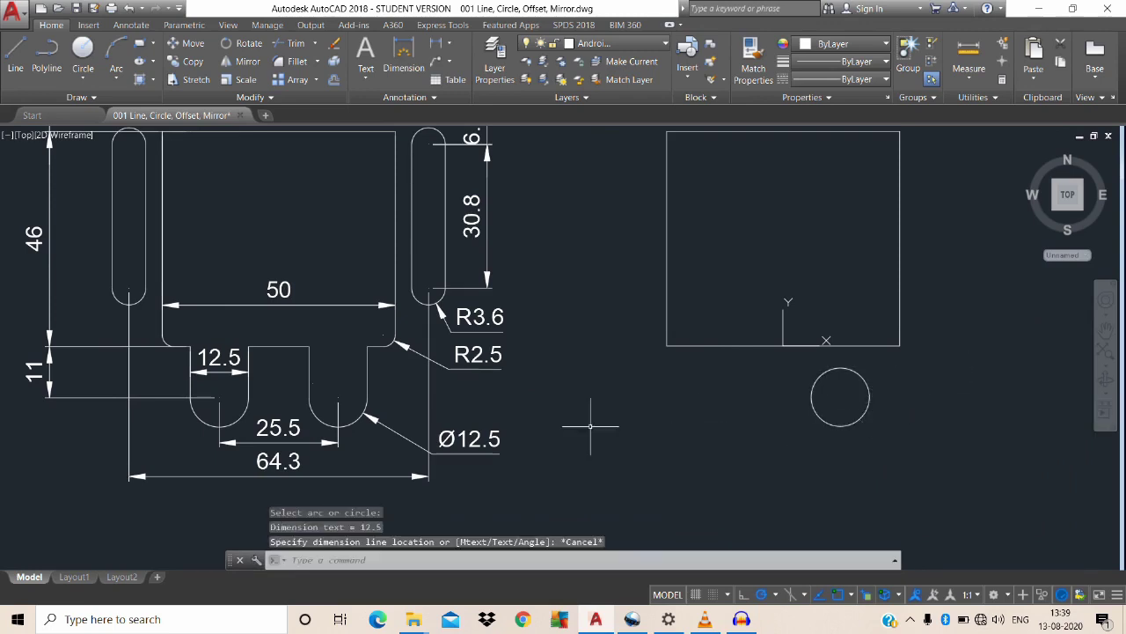
middle_drag(382, 396, 416, 393)
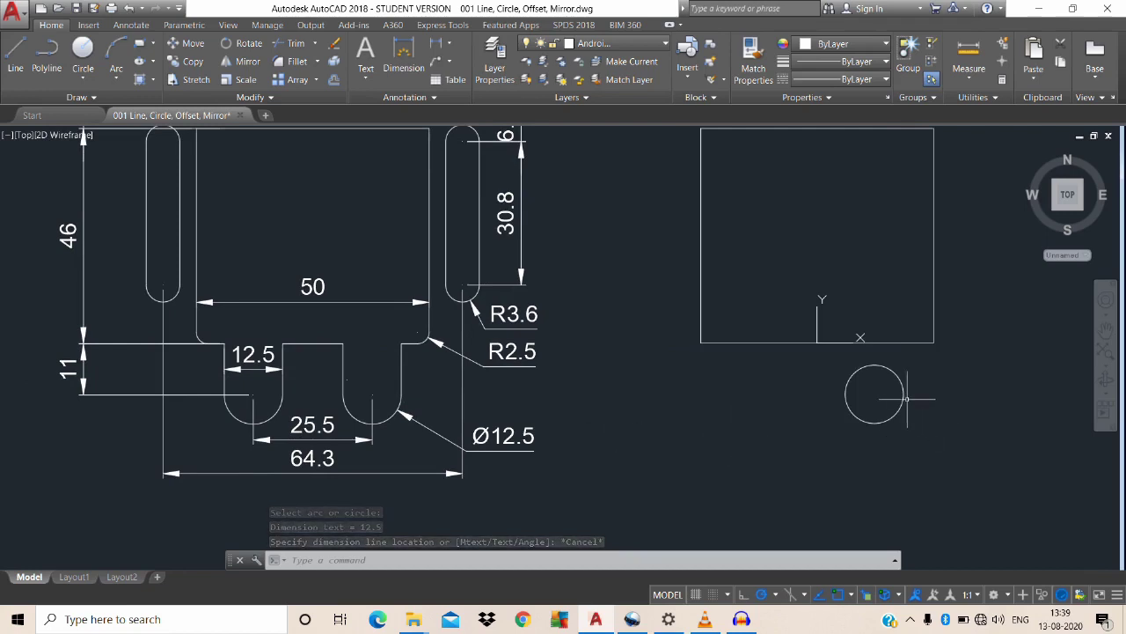
Add a centre mark to the leg circle and begin a line at its right edge.
text(centre)
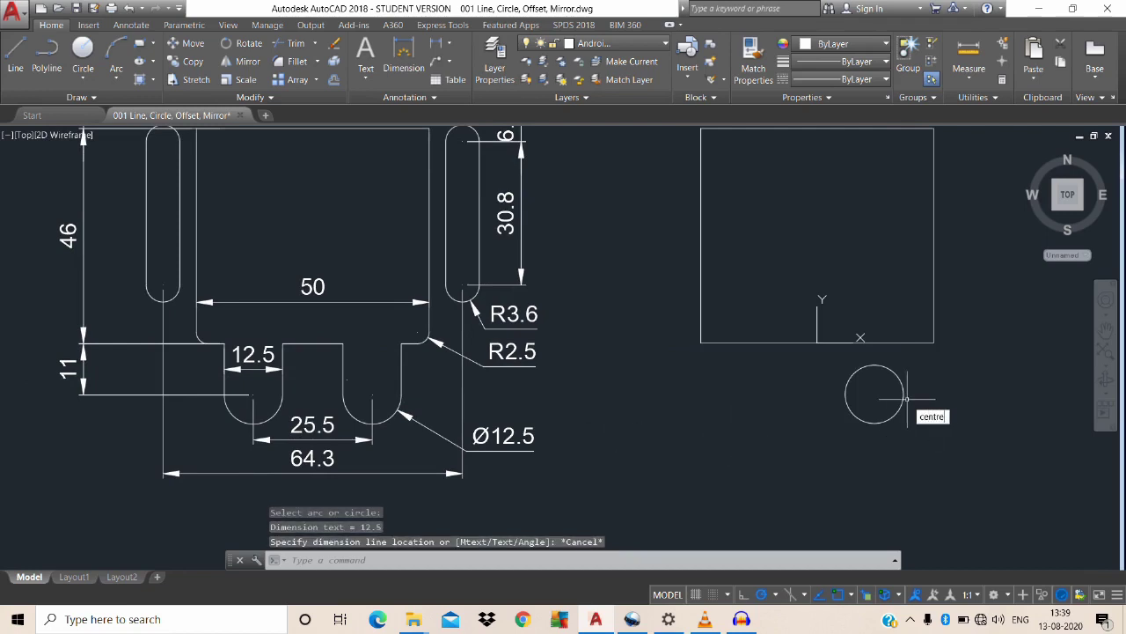
key(Return)
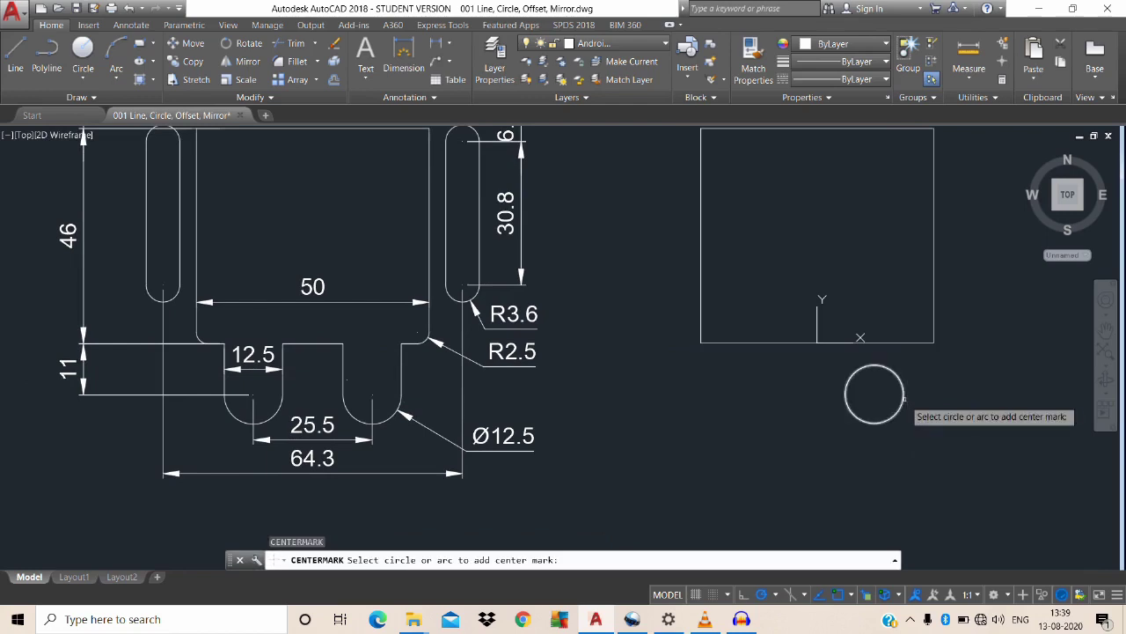
key(Escape)
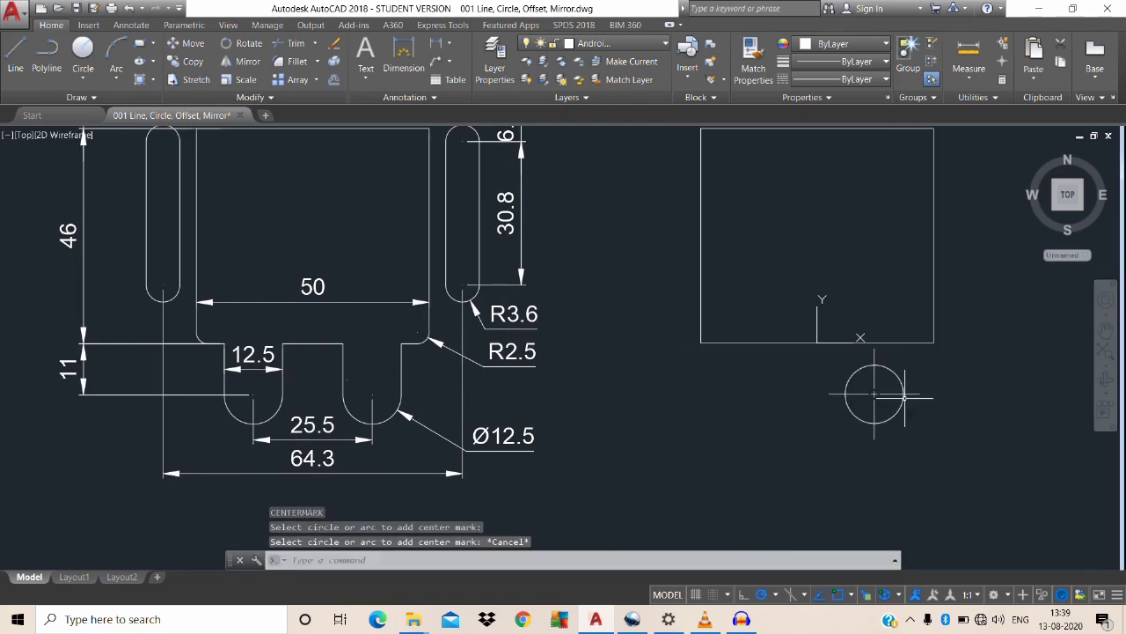
text(l)
key(Return)
click(873, 393)
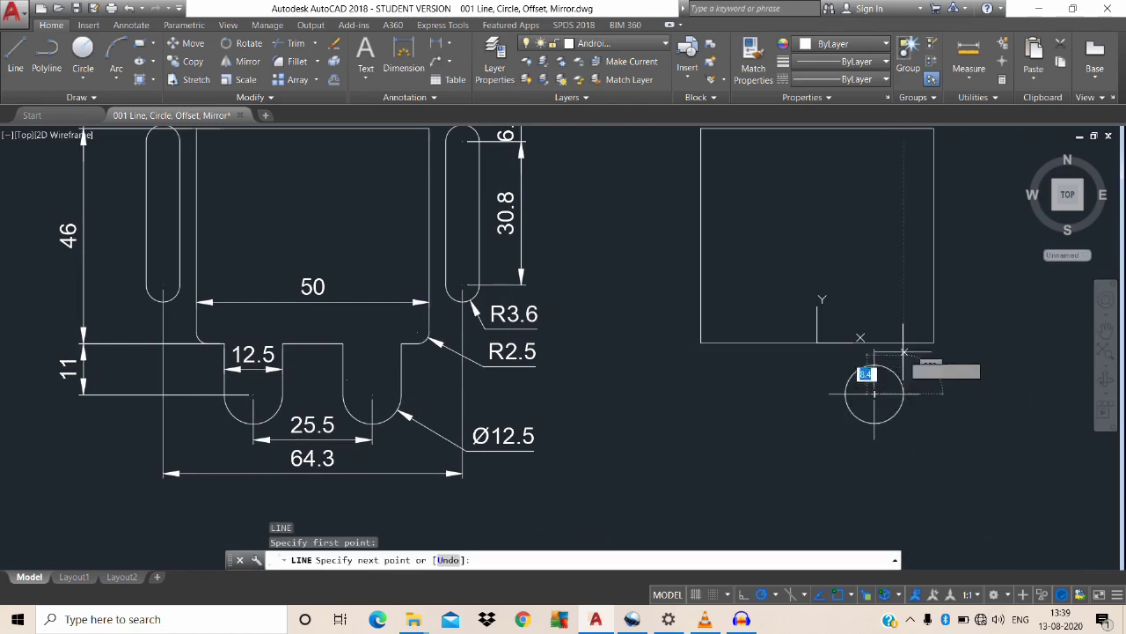
End the leg line perpendicular to the body's bottom edge using the PER snap.
scroll(903, 343, up, 2)
scroll(900, 352, up, 4)
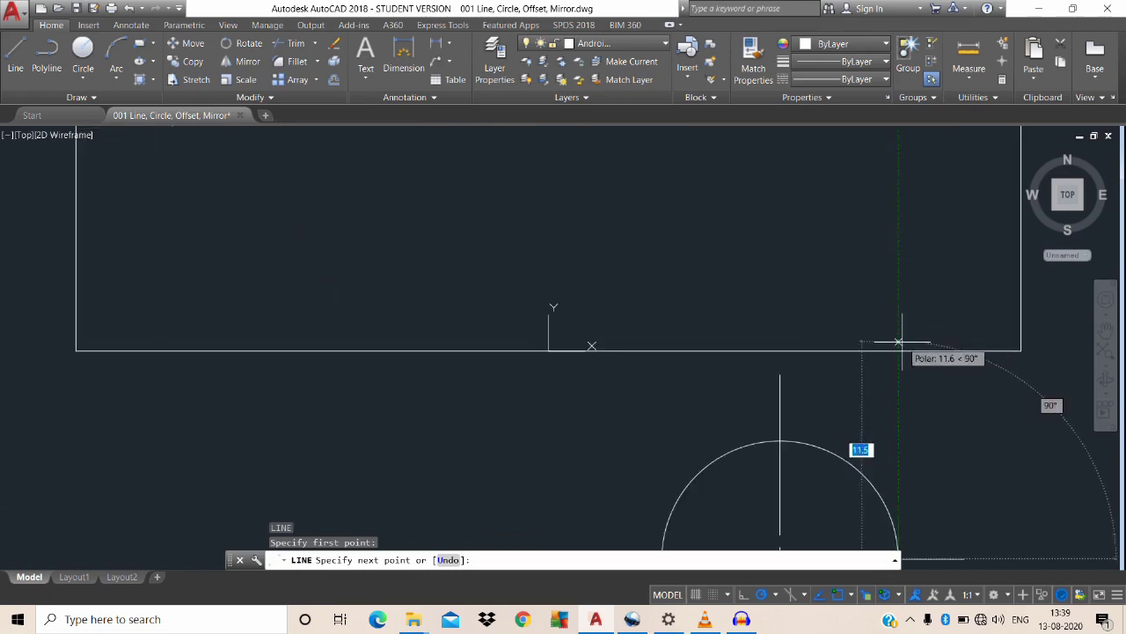
text(per)
key(Return)
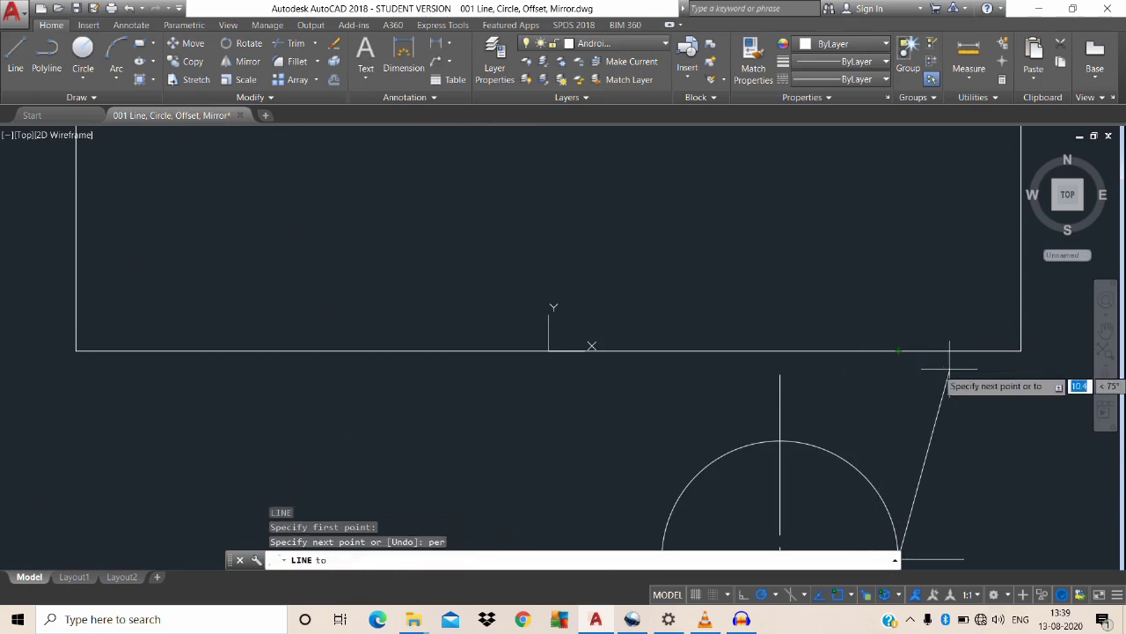
click(905, 352)
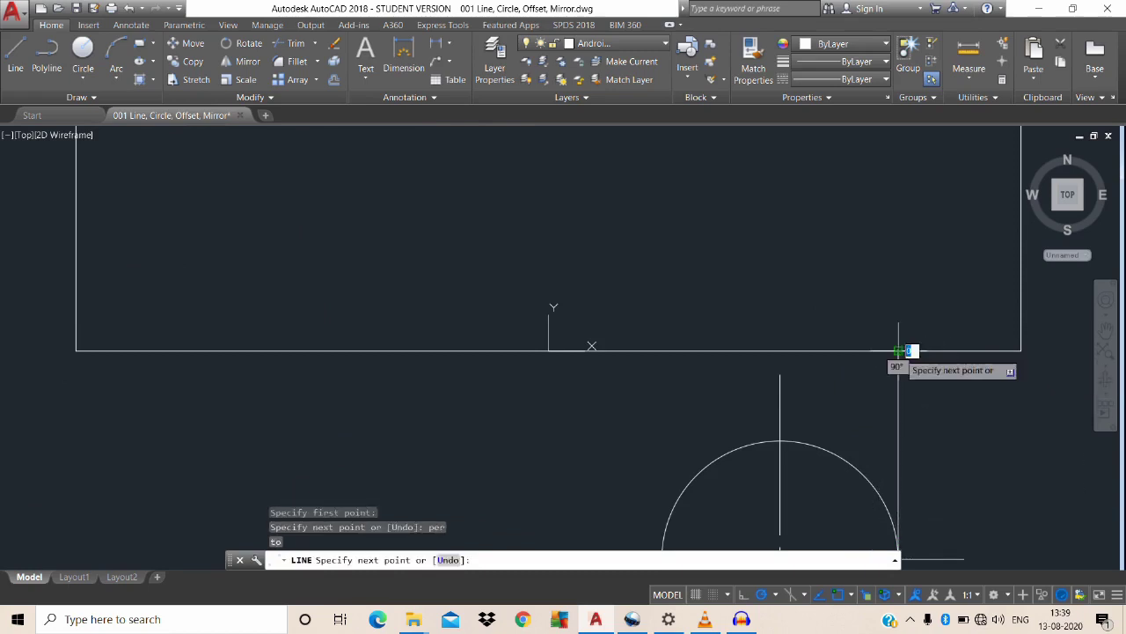
Mirror the vertical leg line about the circle's centre to form the leg's other side.
key(Escape)
text(mi)
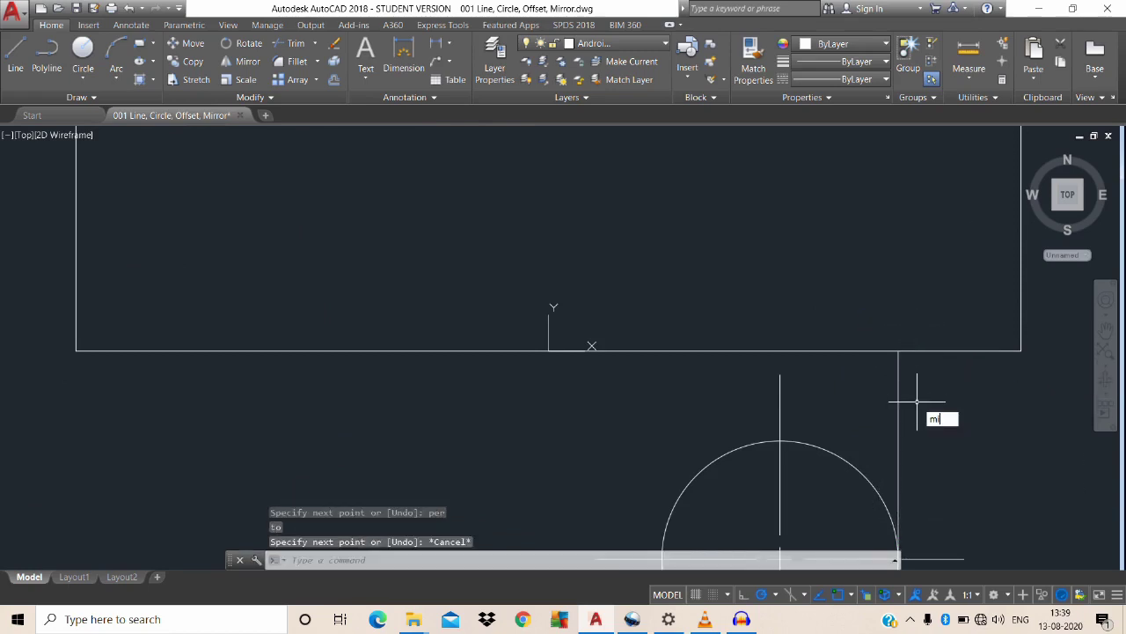
key(Return)
click(915, 397)
click(891, 392)
scroll(884, 388, down, 4)
key(Return)
click(839, 450)
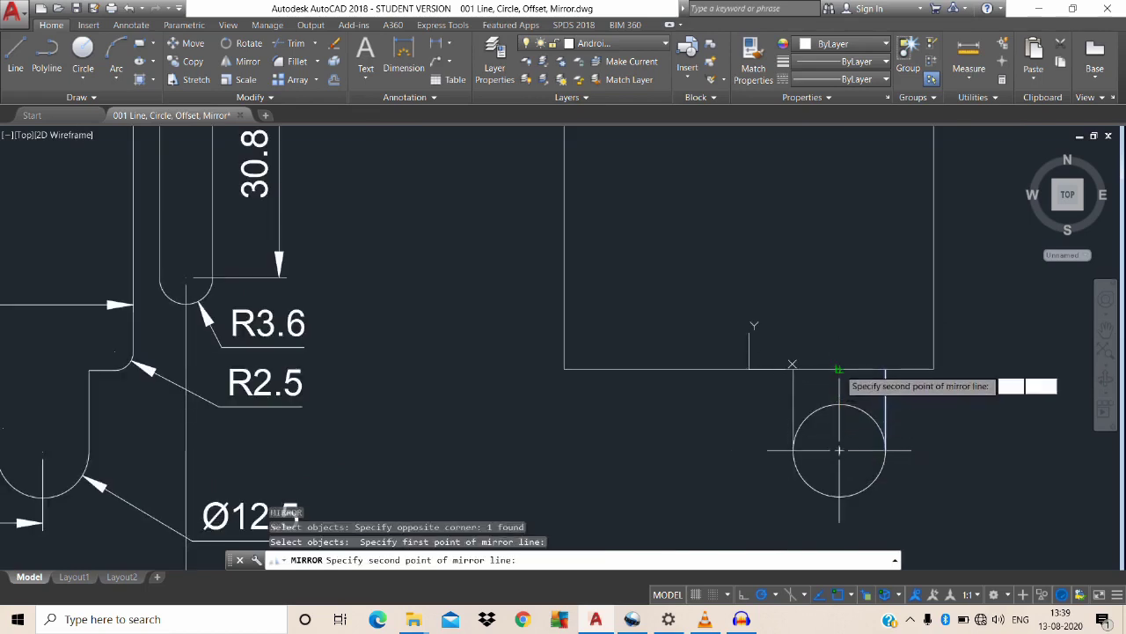
click(838, 370)
key(Return)
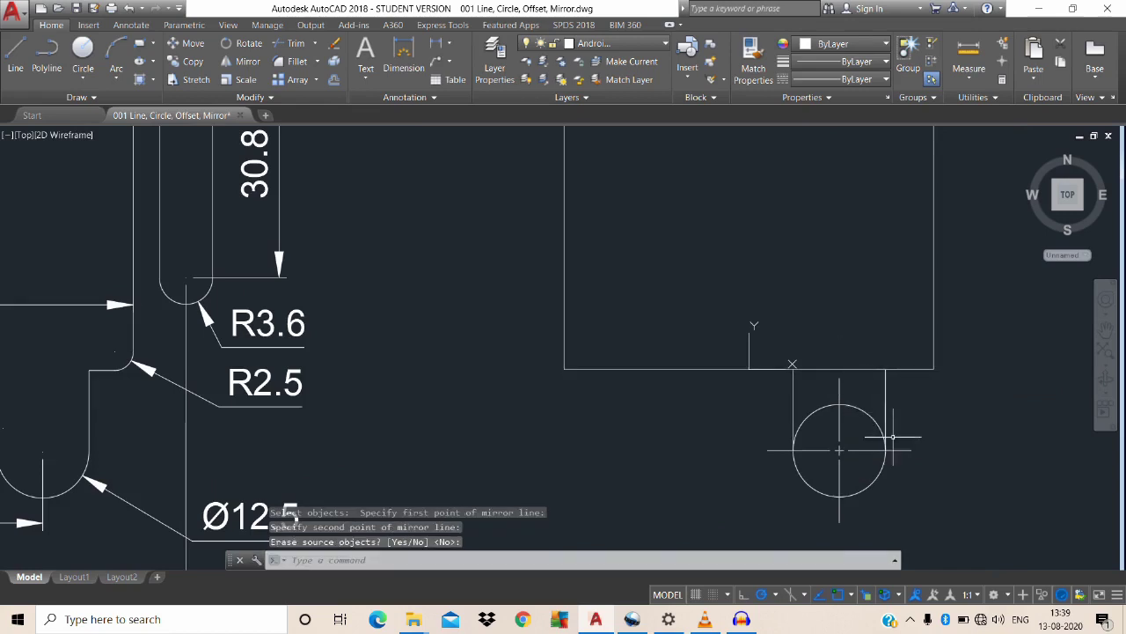
text(r)
Trim the circle's upper arc and the body edge between the two leg lines.
key(Escape)
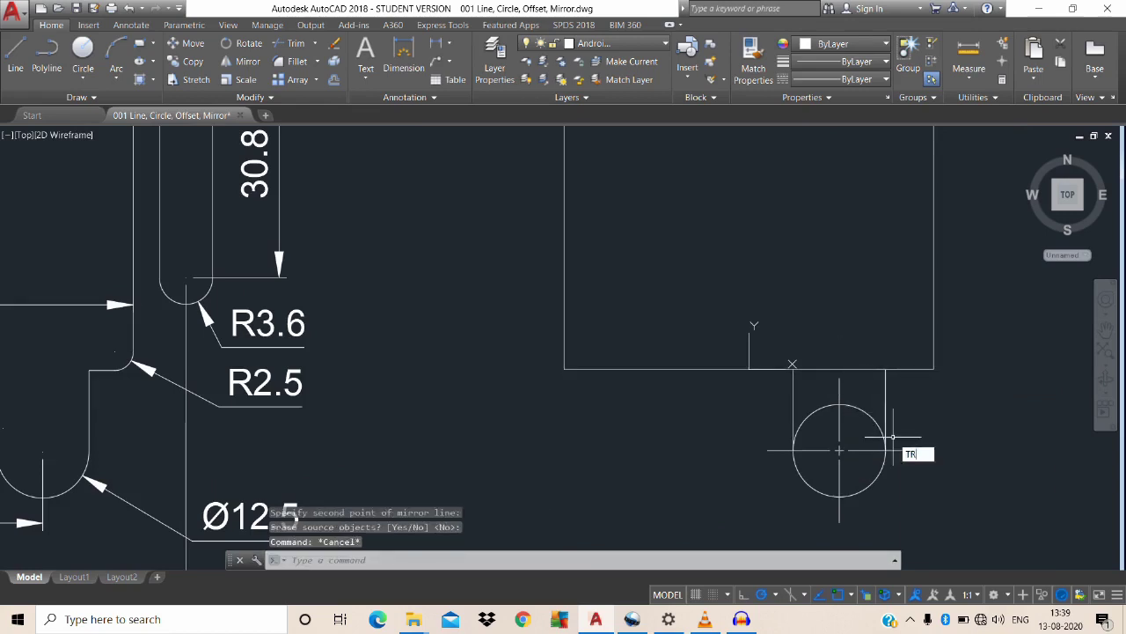
key(Return)
key(Return)
click(869, 421)
click(850, 403)
click(858, 378)
click(846, 421)
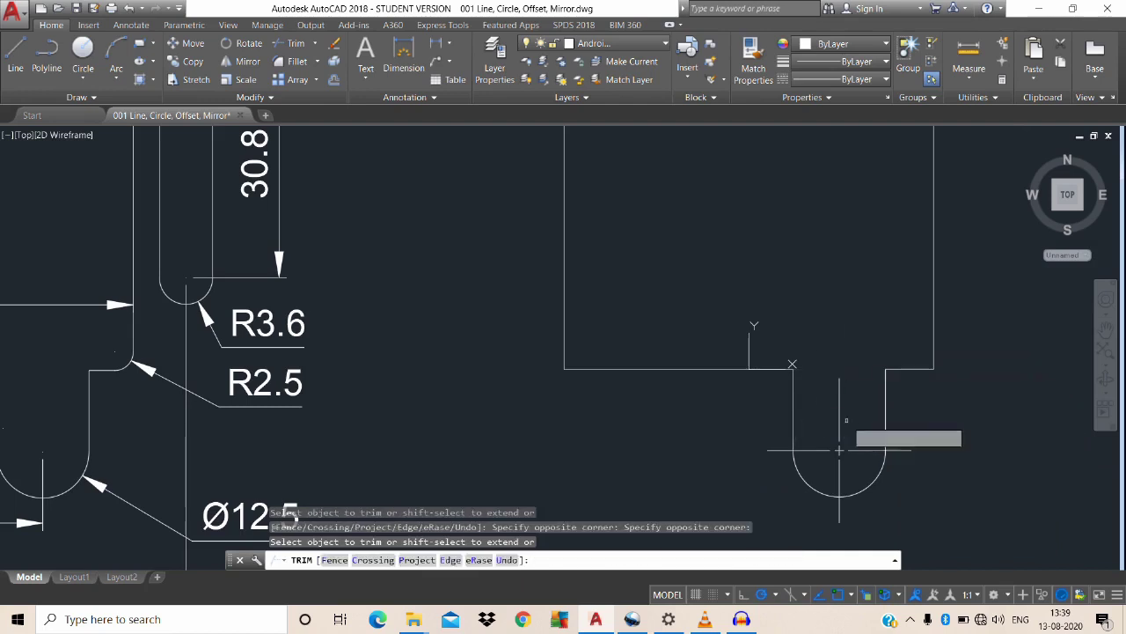
key(Escape)
Erase the circle's centerlines, leaving a clean U-shaped leg outline.
click(840, 450)
click(848, 419)
text(e)
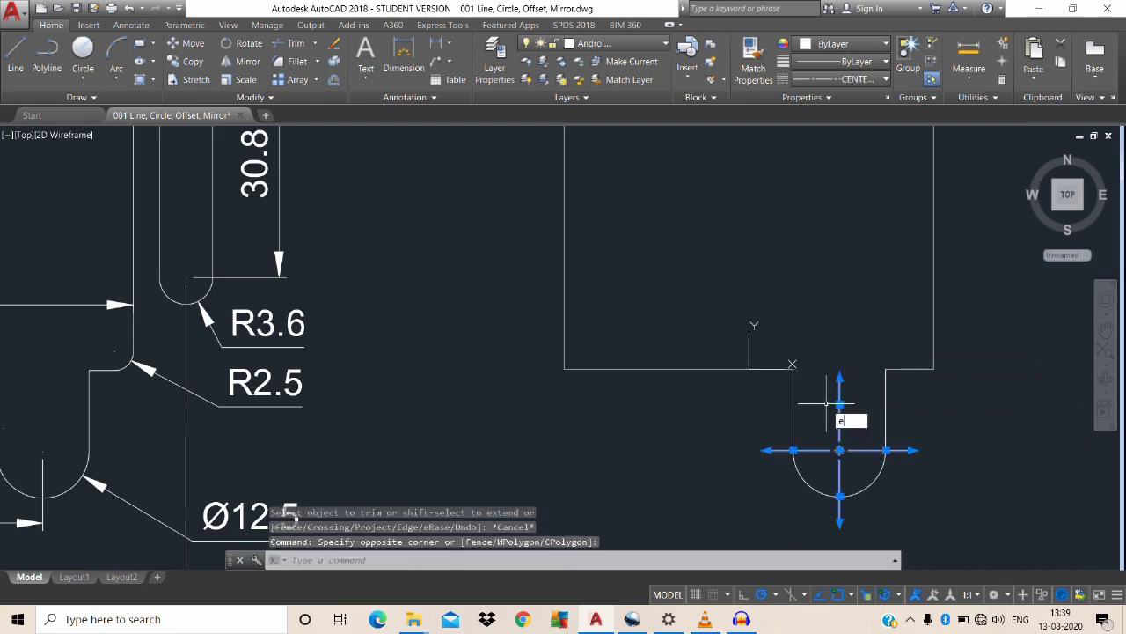
key(Return)
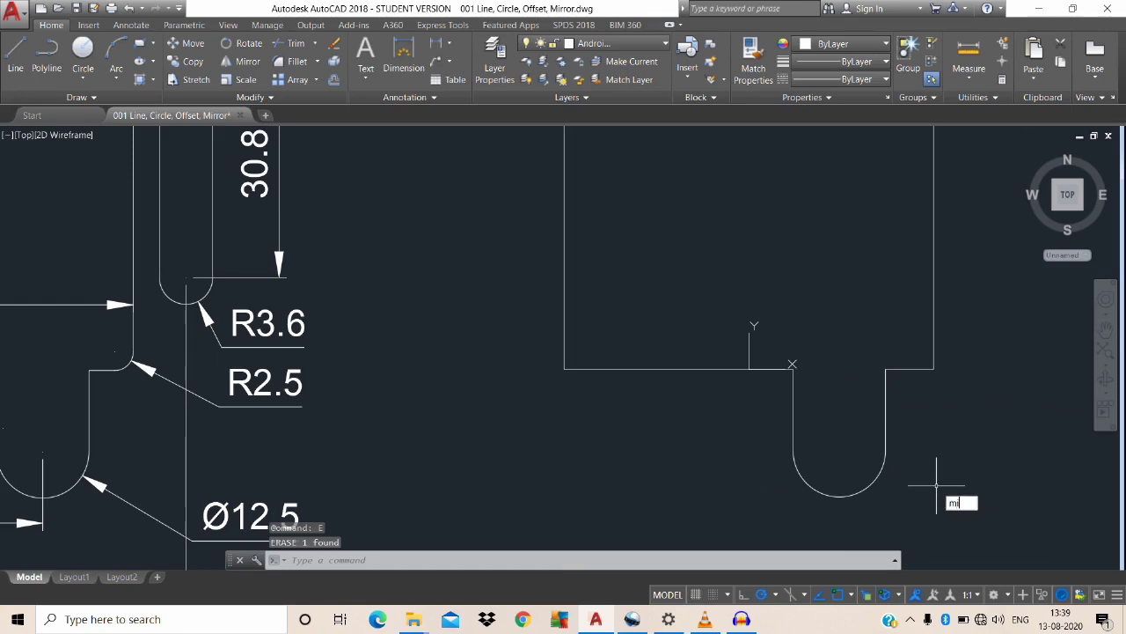
text(i)
key(Return)
click(942, 503)
Mirror the U-shaped leg across the body's vertical centre, keeping the original.
click(775, 409)
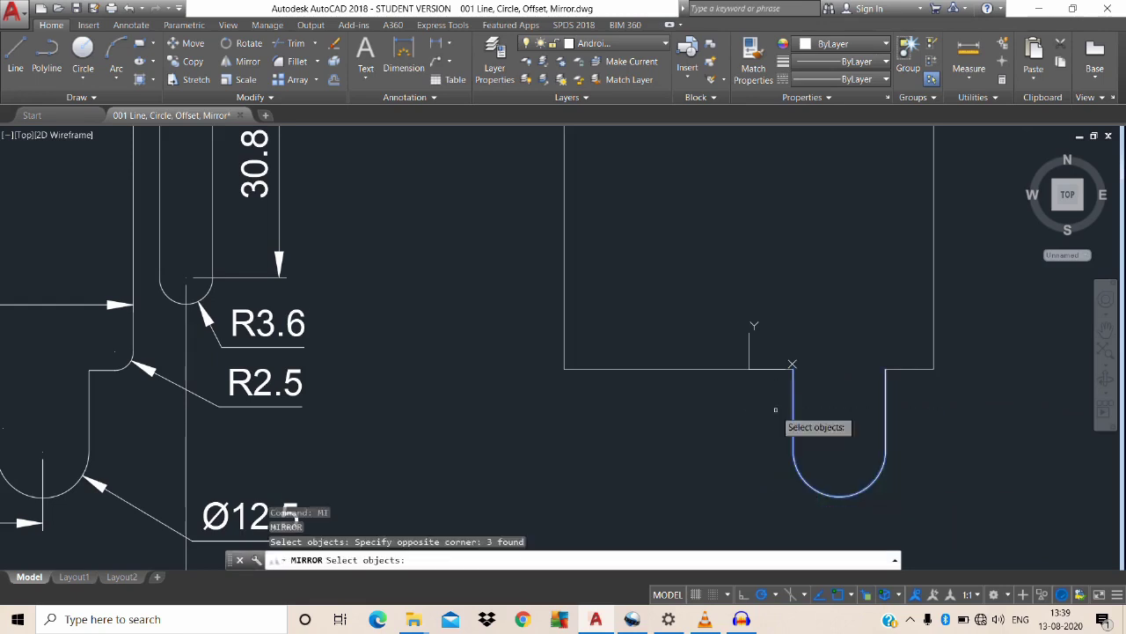
key(Return)
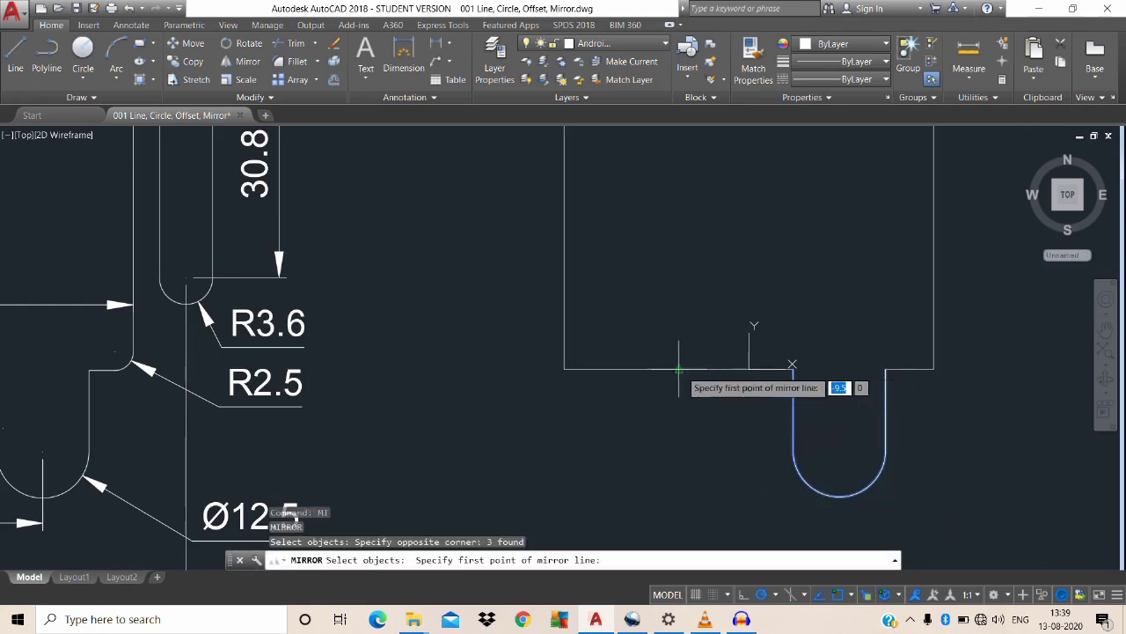
scroll(772, 388, down, 3)
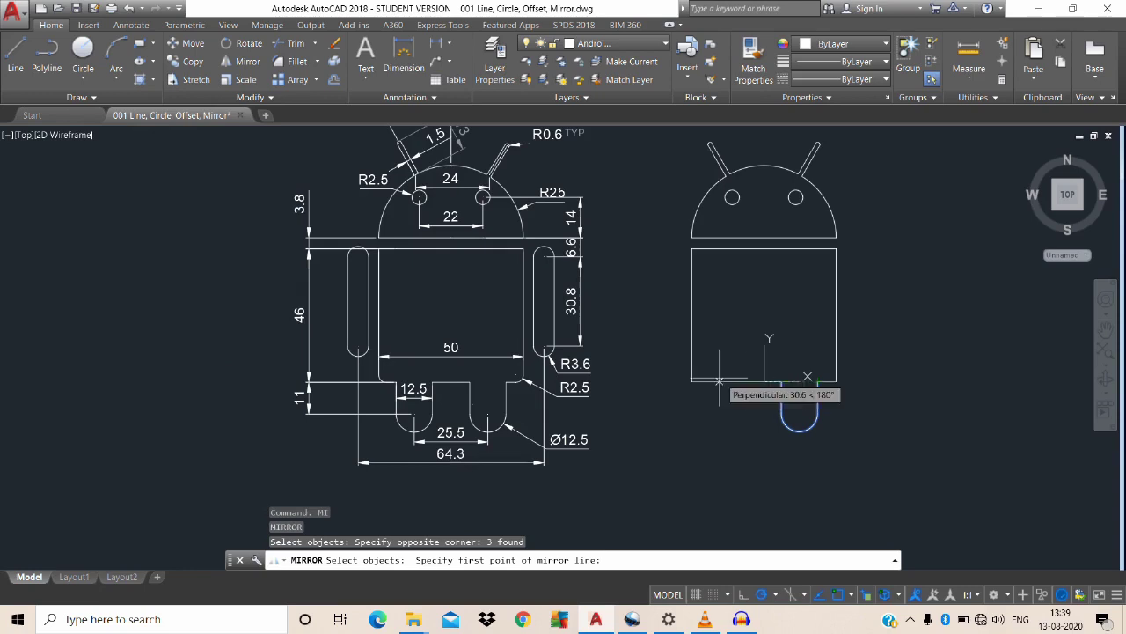
click(765, 250)
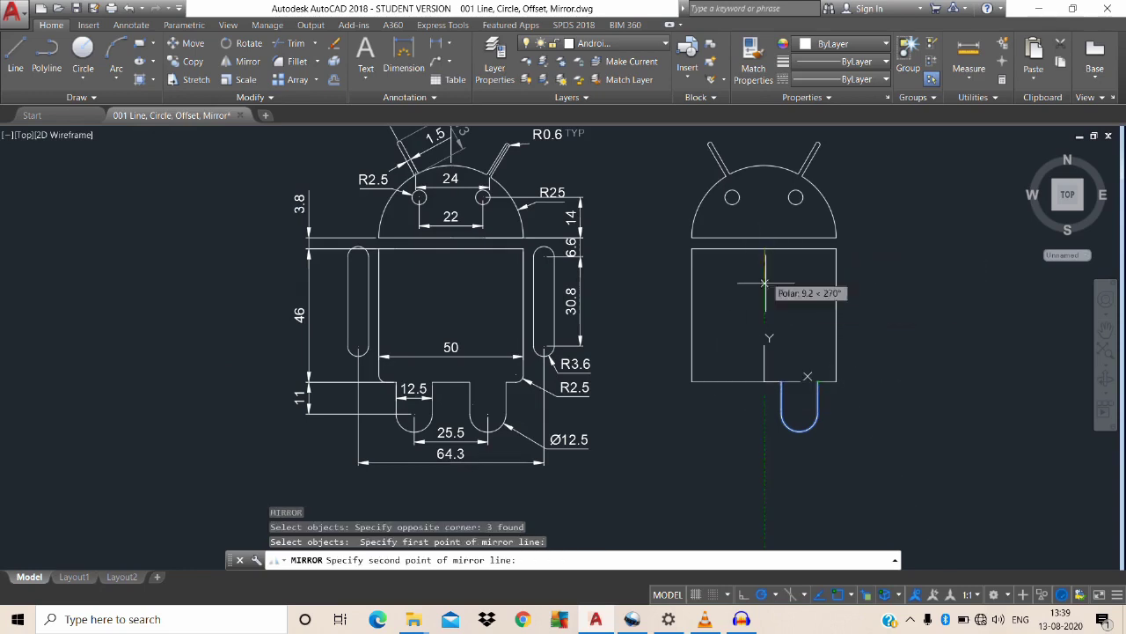
click(764, 380)
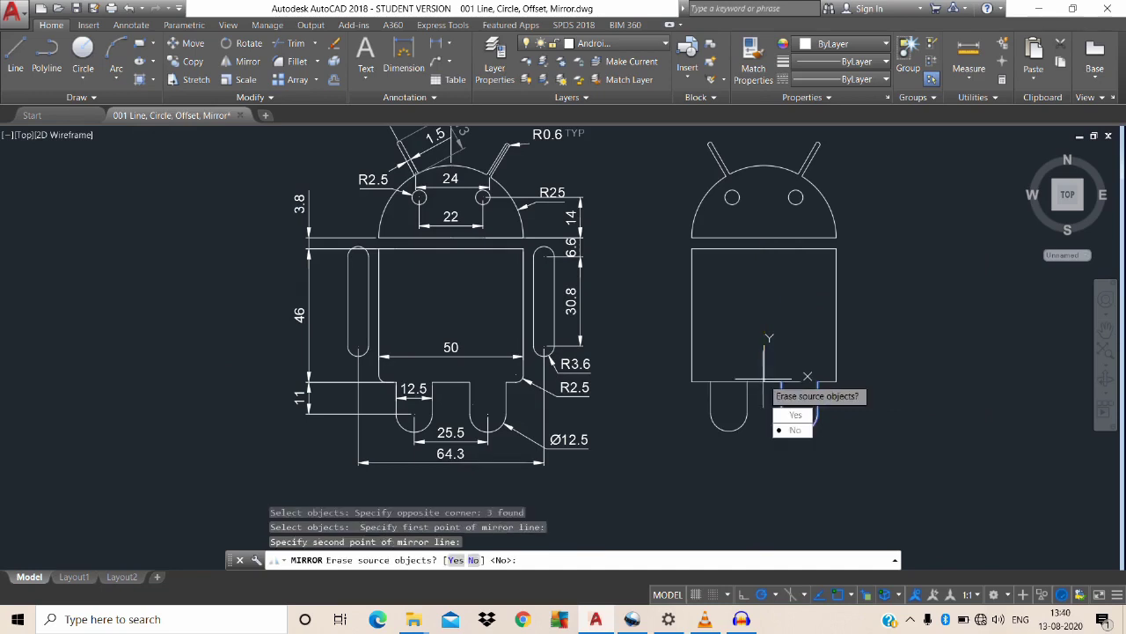
key(Return)
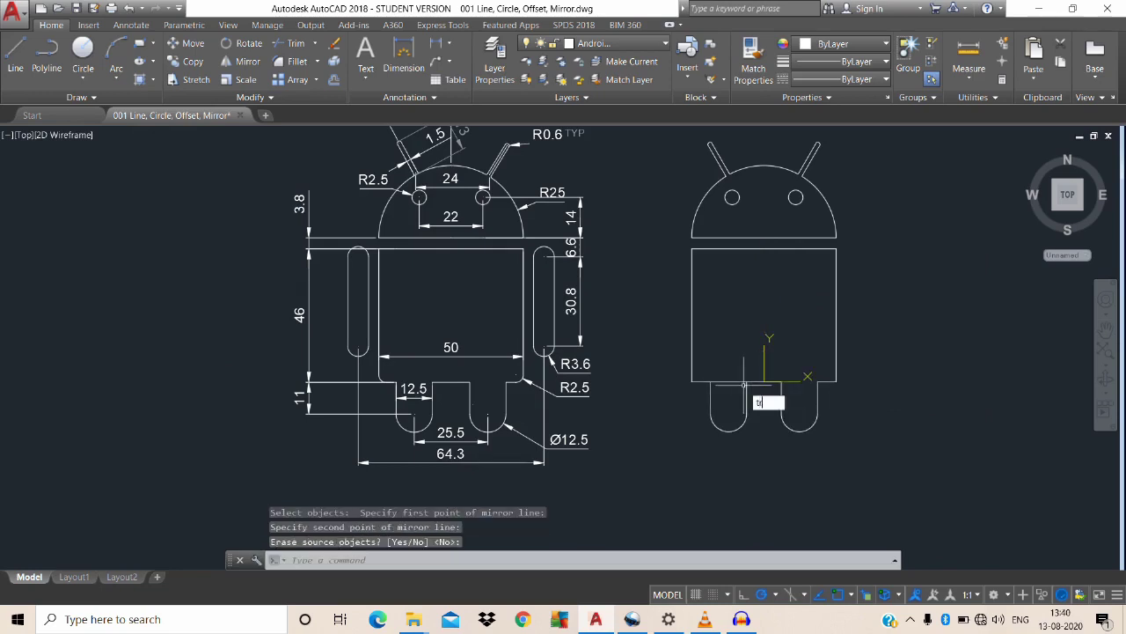
key(Return)
key(Escape)
scroll(566, 410, up, 2)
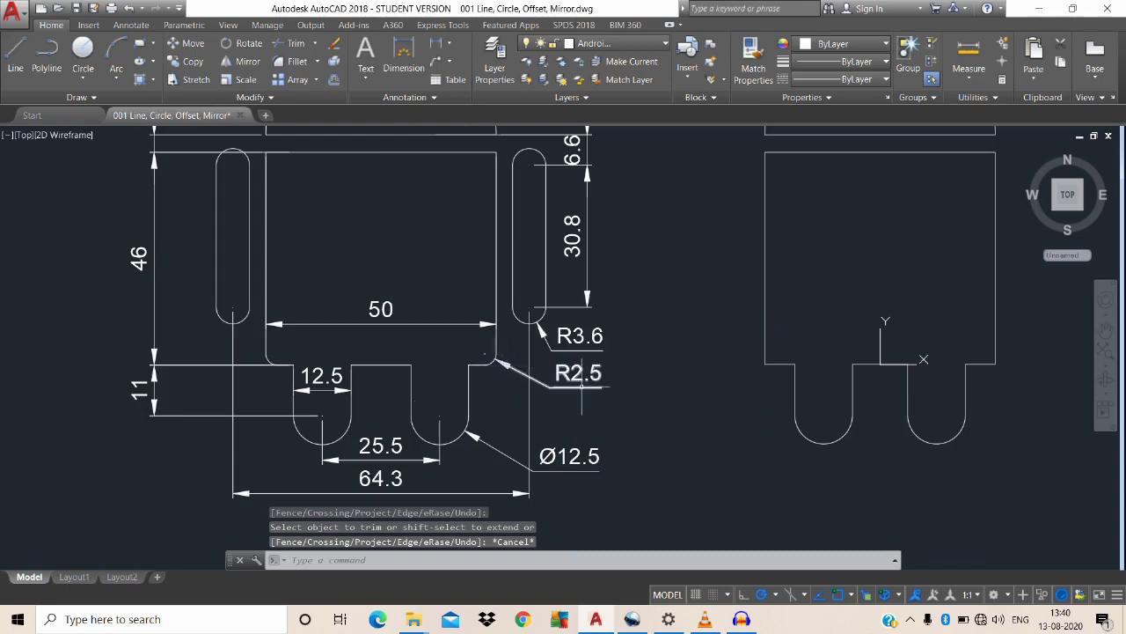
Fillet the body's bottom-left and bottom-right corners with radius 2.5.
text(f)
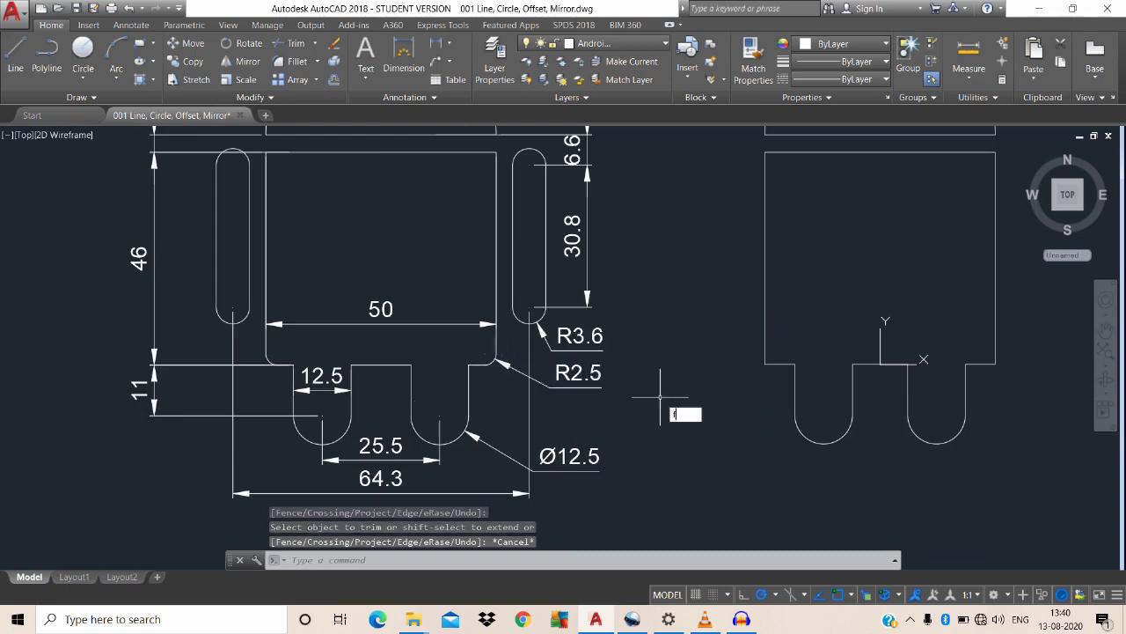
key(Return)
text(r)
key(Return)
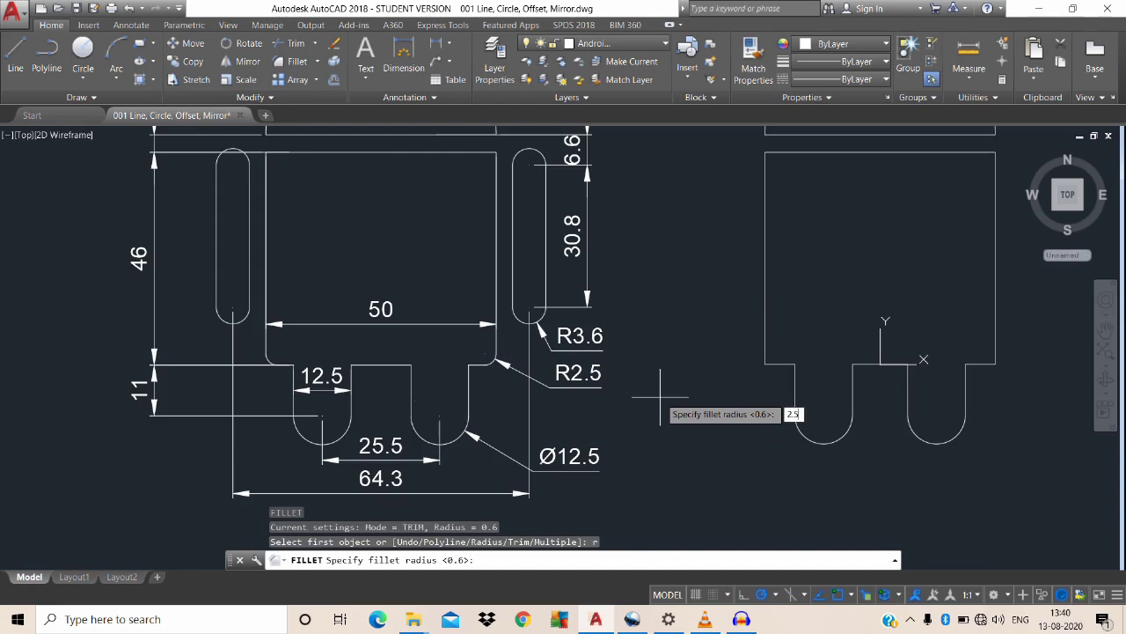
key(Return)
click(767, 352)
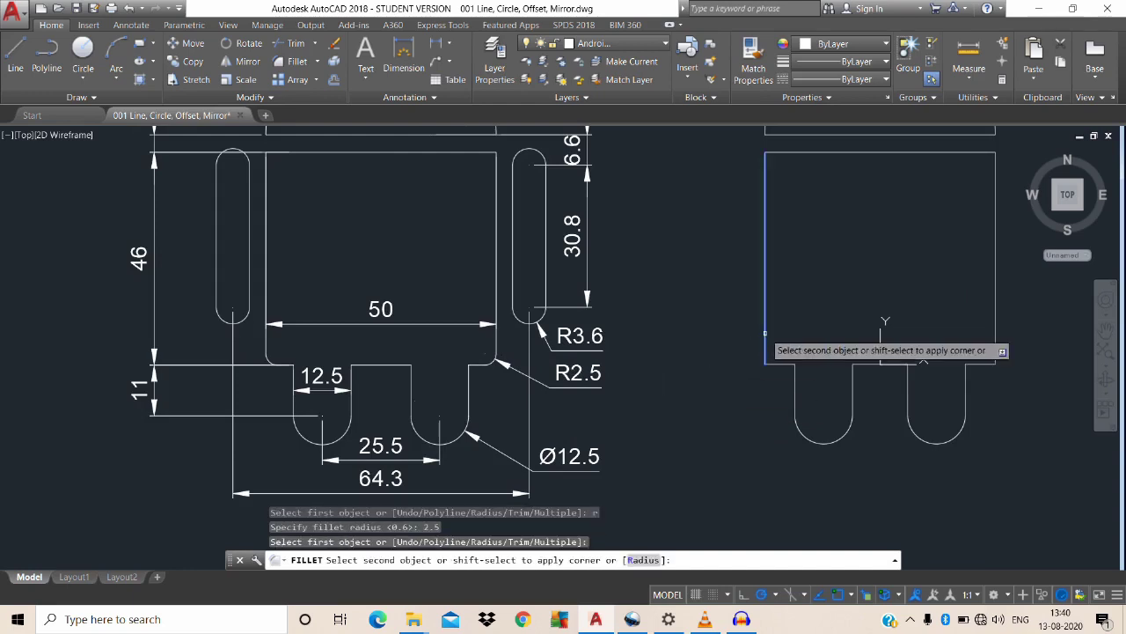
click(774, 361)
key(Return)
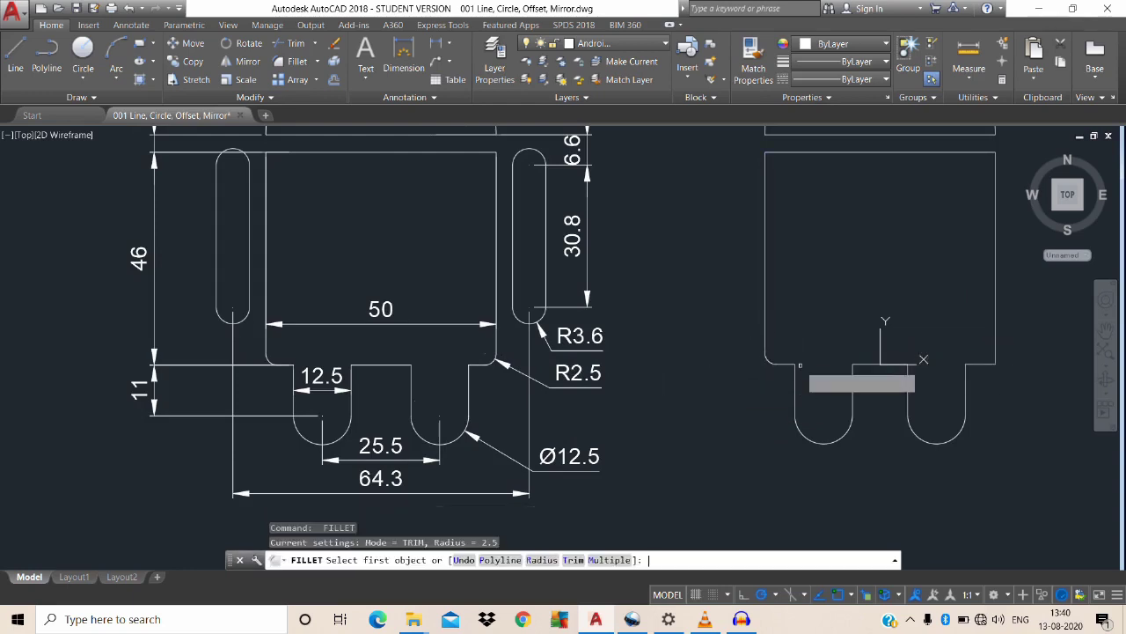
click(995, 350)
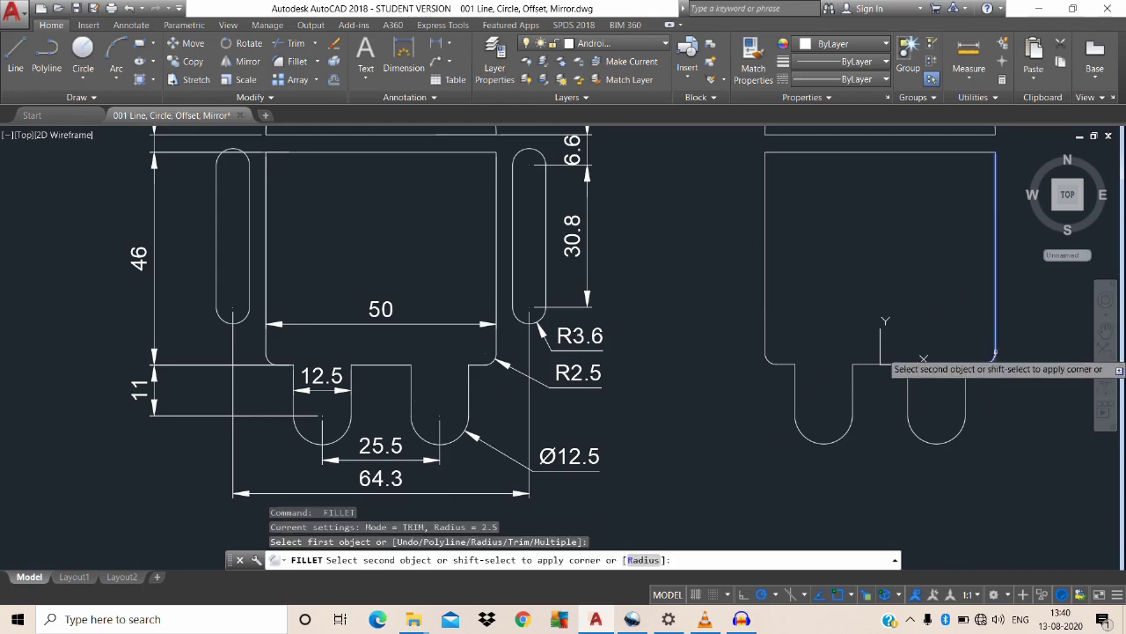
click(980, 363)
key(Escape)
mouse_move(916, 339)
middle_down()
mouse_move(914, 377)
mouse_move(879, 417)
middle_up()
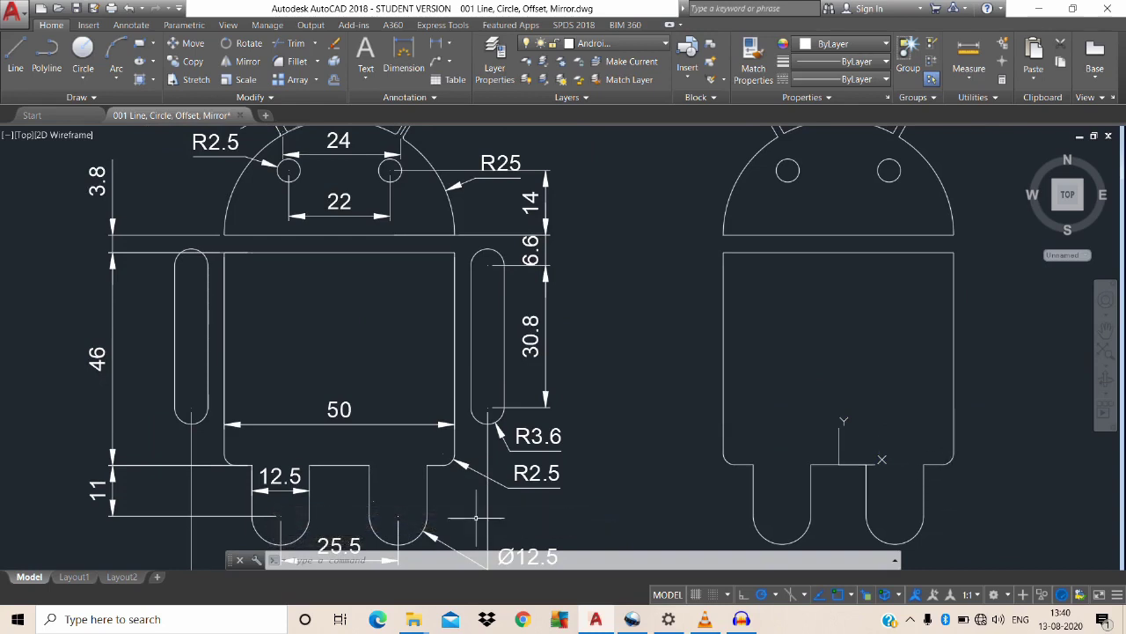
Pan around the legs area and clear an accidental selection of the 64.3 dimension.
middle_drag(490, 438, 545, 331)
click(534, 487)
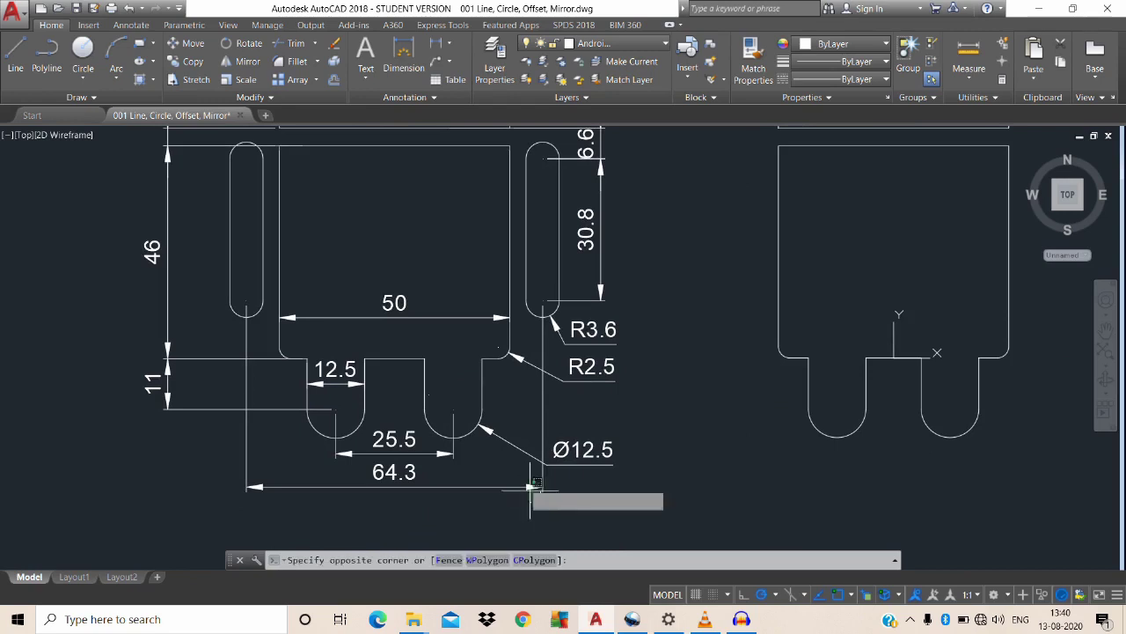
click(522, 485)
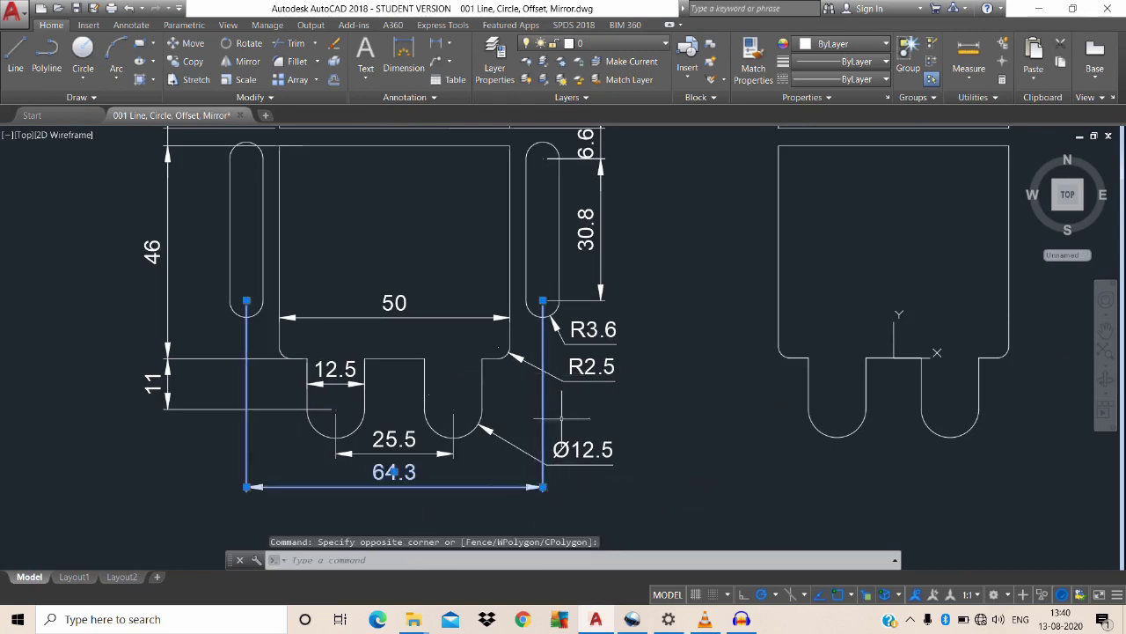
key(Escape)
middle_drag(513, 348, 486, 386)
middle_drag(503, 288, 509, 255)
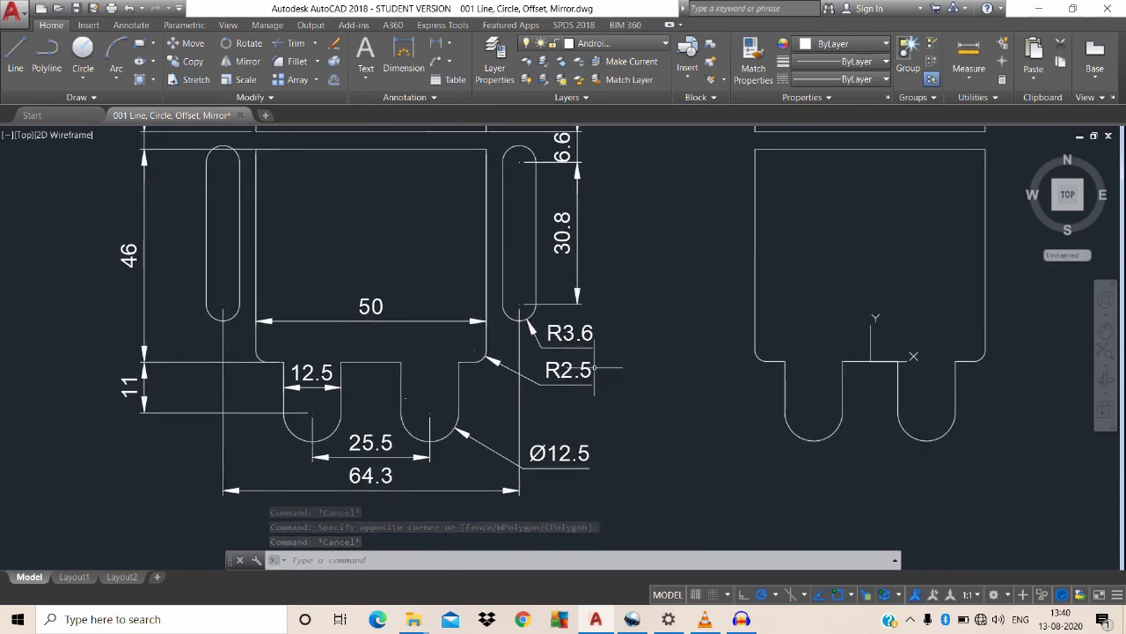
Draw a vertical line up the body's middle from its bottom centre to the top edge.
text(l)
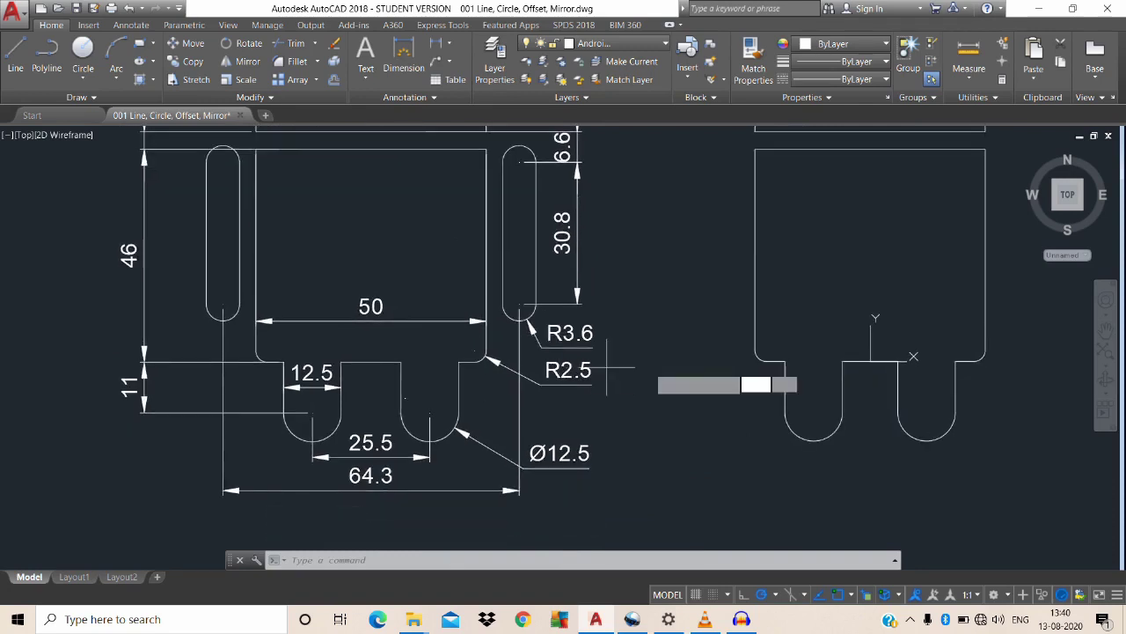
key(Return)
click(870, 362)
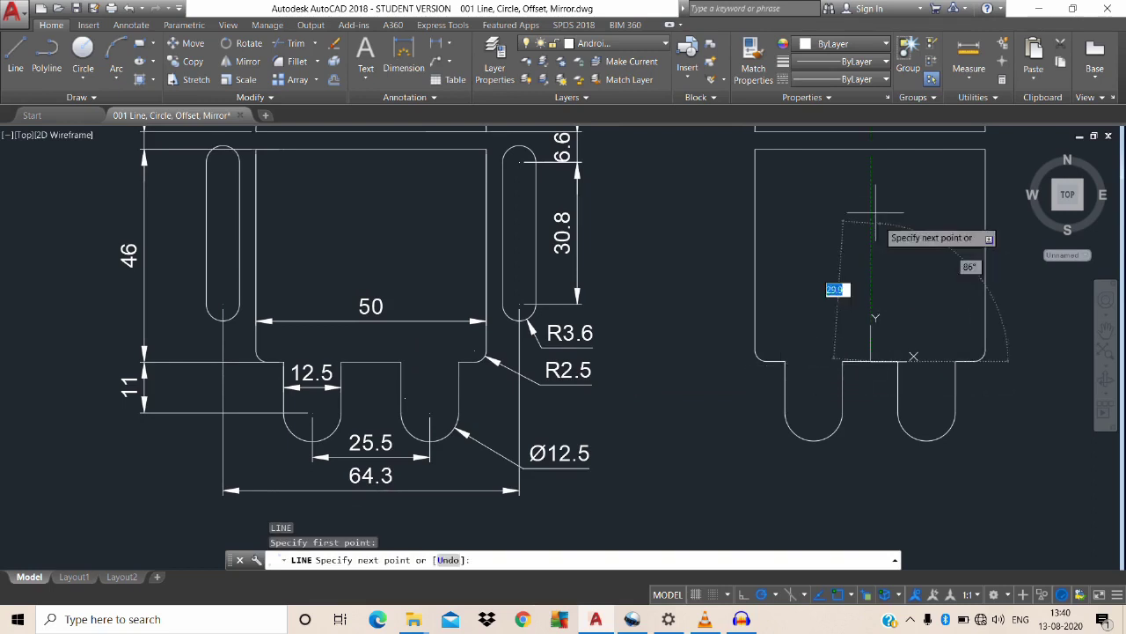
key(Escape)
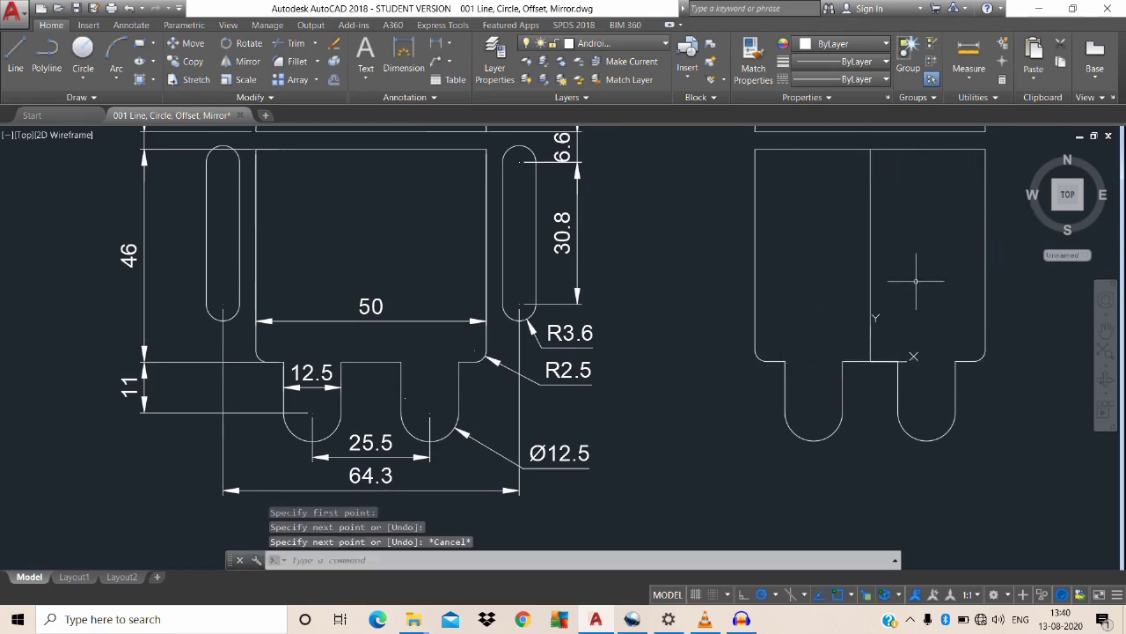
middle_drag(913, 284, 865, 337)
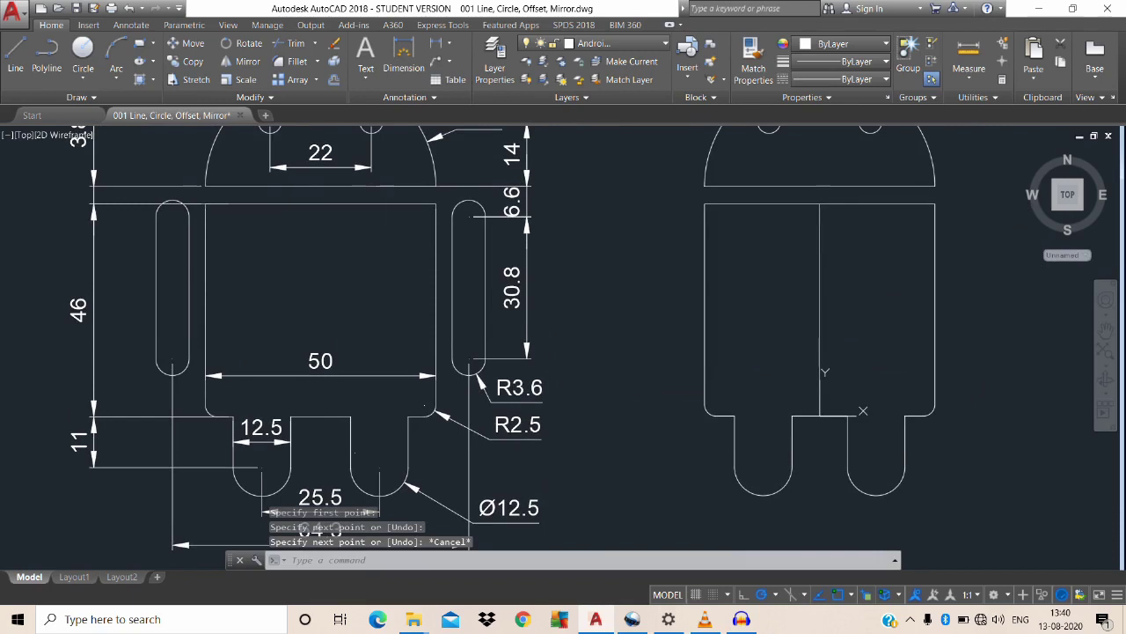
text(o)
key(Return)
click(858, 328)
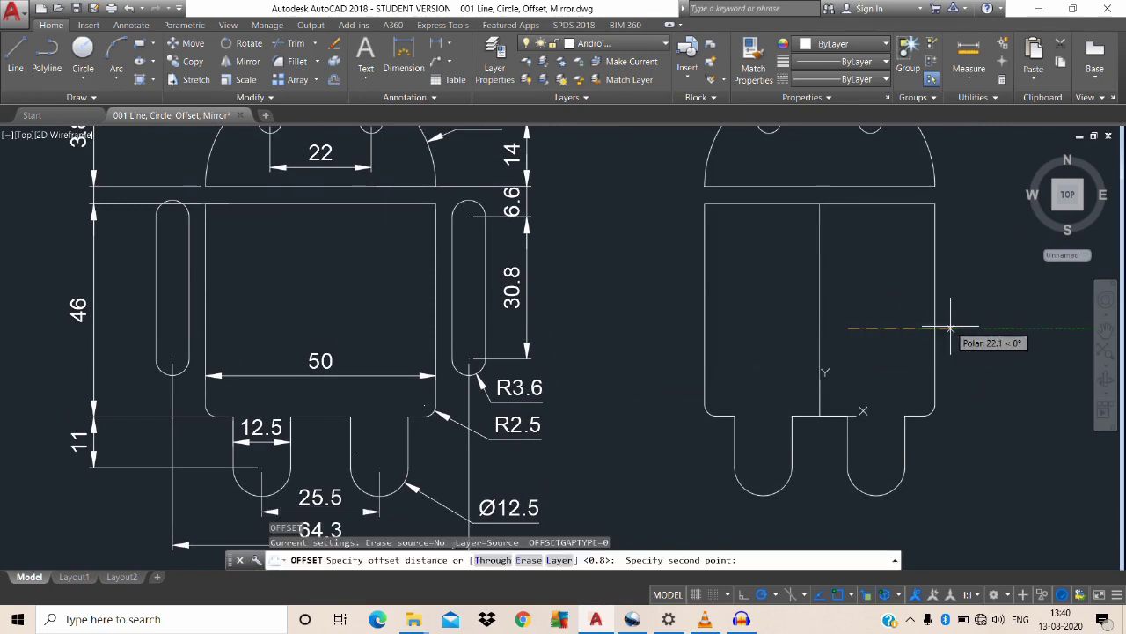
Offset the centre line 32.15 to the right of the body.
text(32.15)
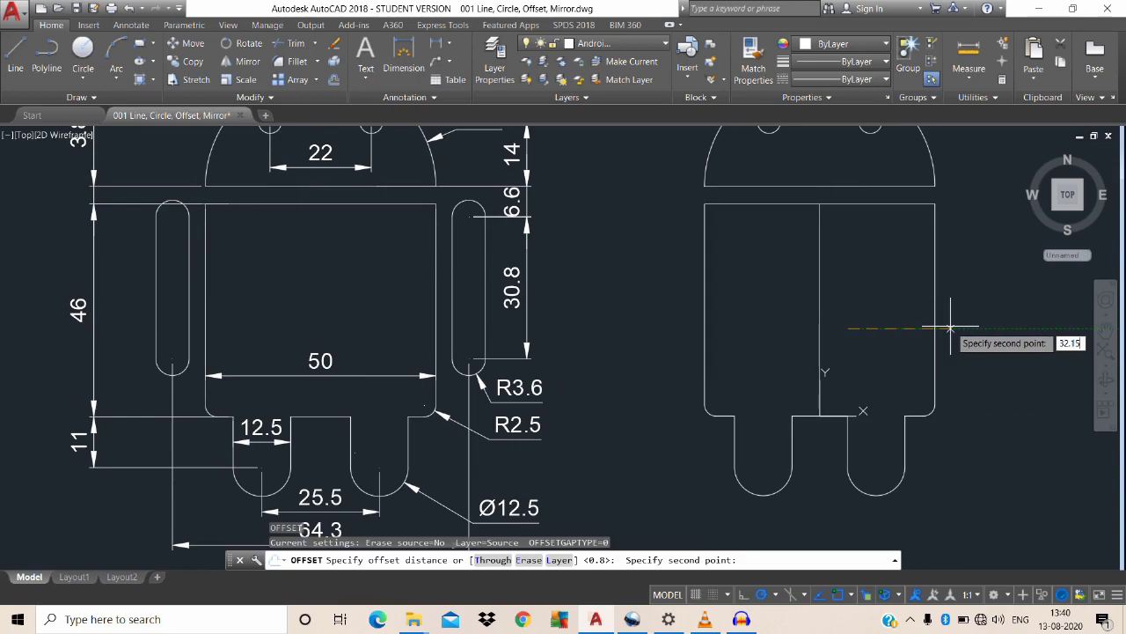
key(Return)
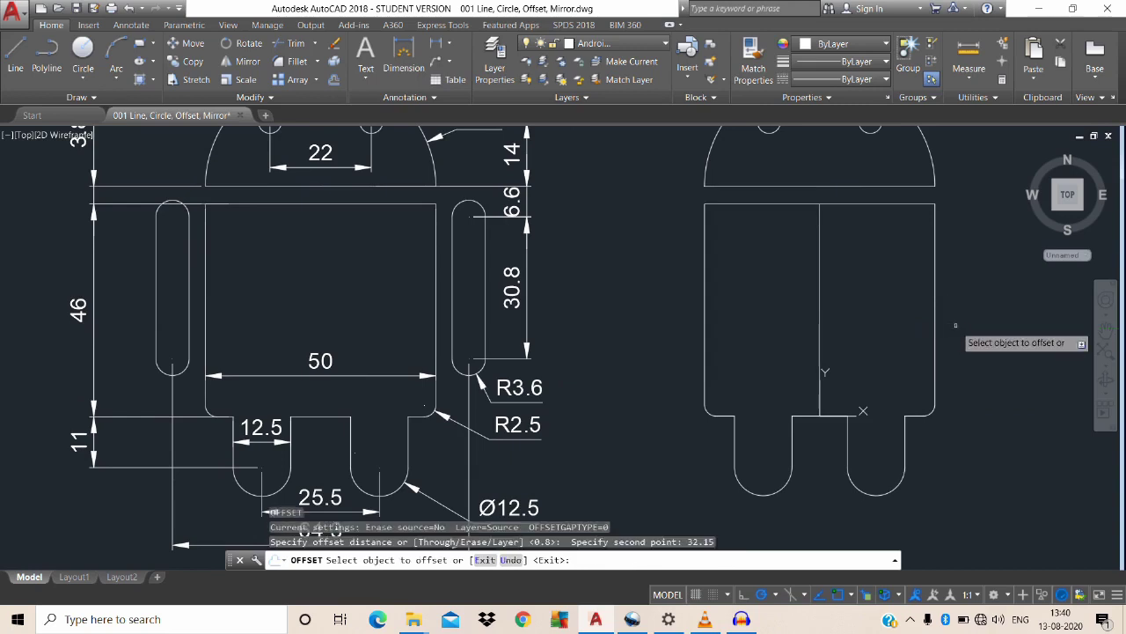
click(820, 335)
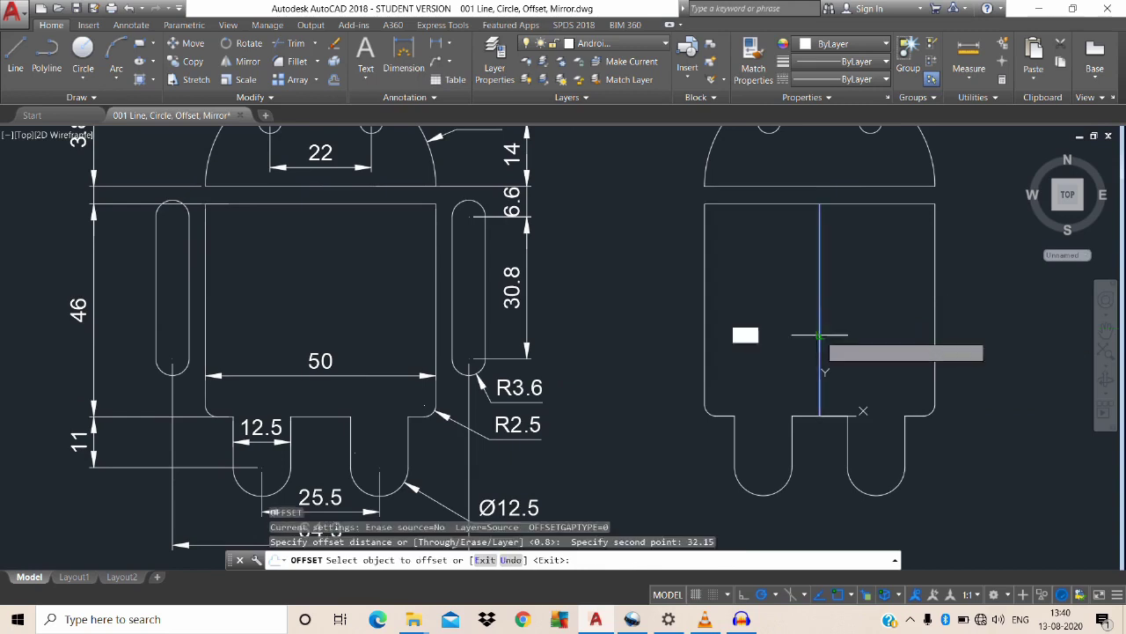
click(897, 323)
key(Escape)
Erase the original centre line and dismiss a stray selection.
middle_drag(920, 327, 881, 331)
click(817, 314)
click(759, 326)
key(Return)
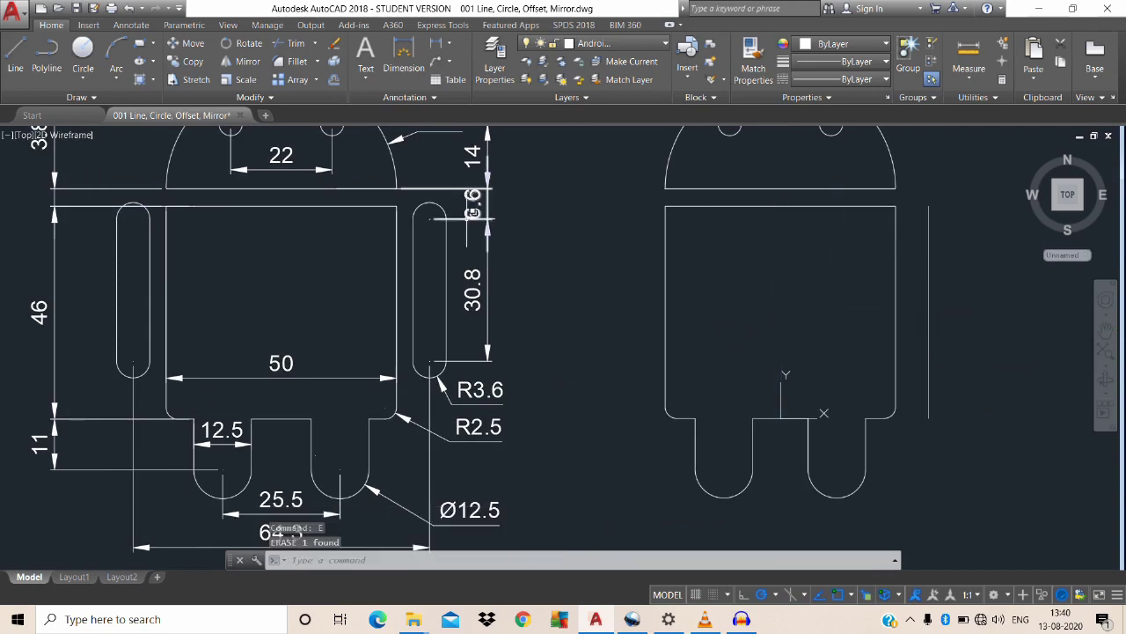
click(474, 209)
key(Escape)
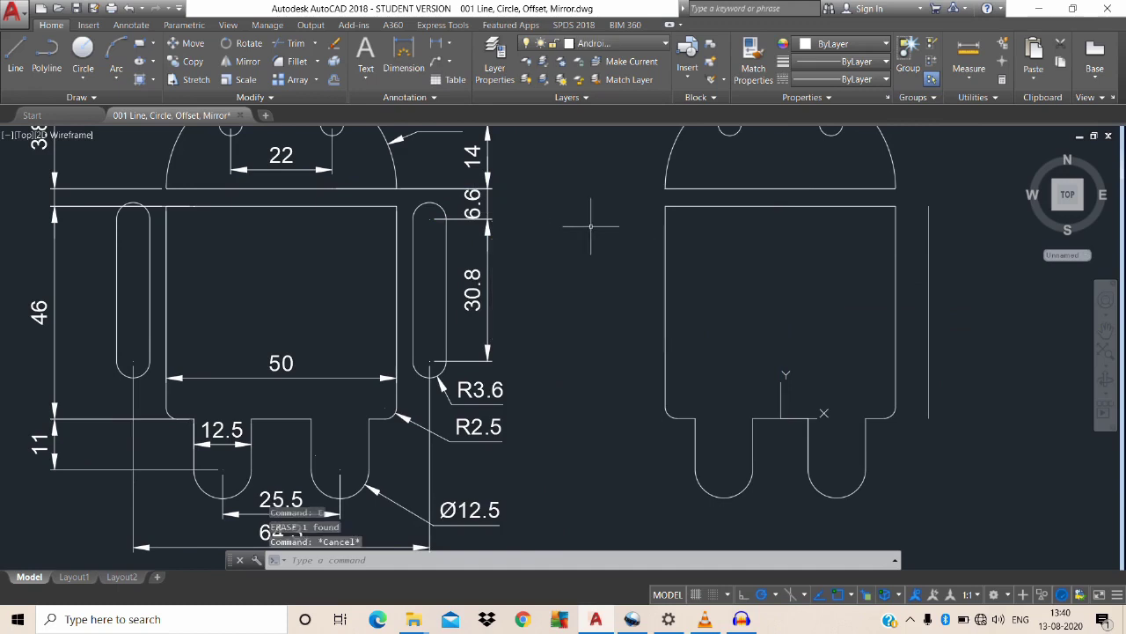
text(o)
key(Return)
key(Escape)
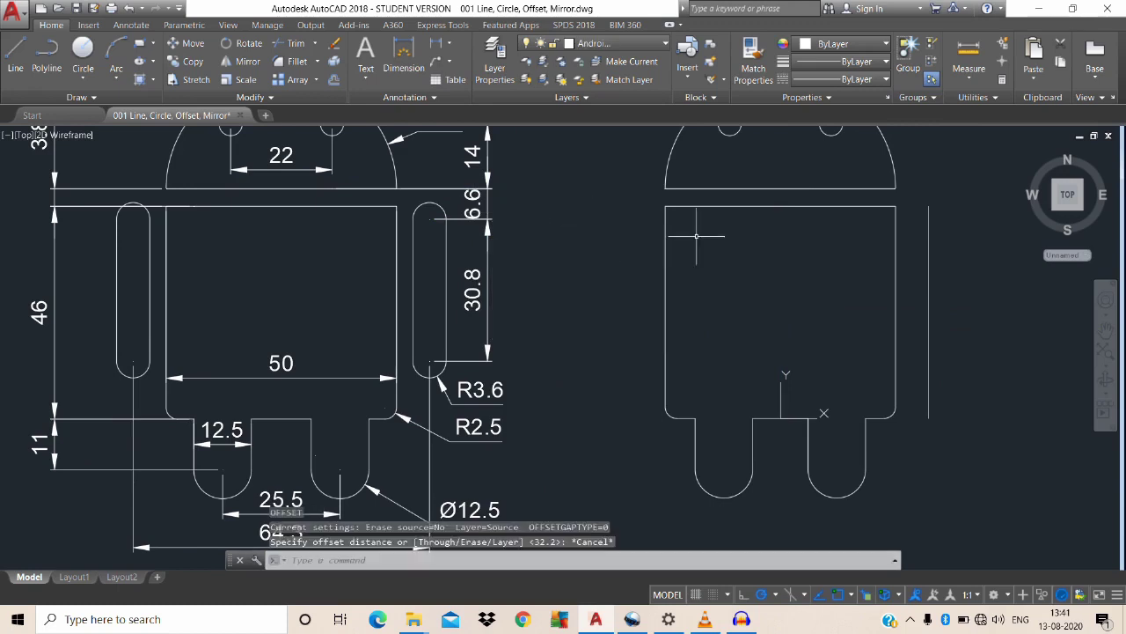
key(Return)
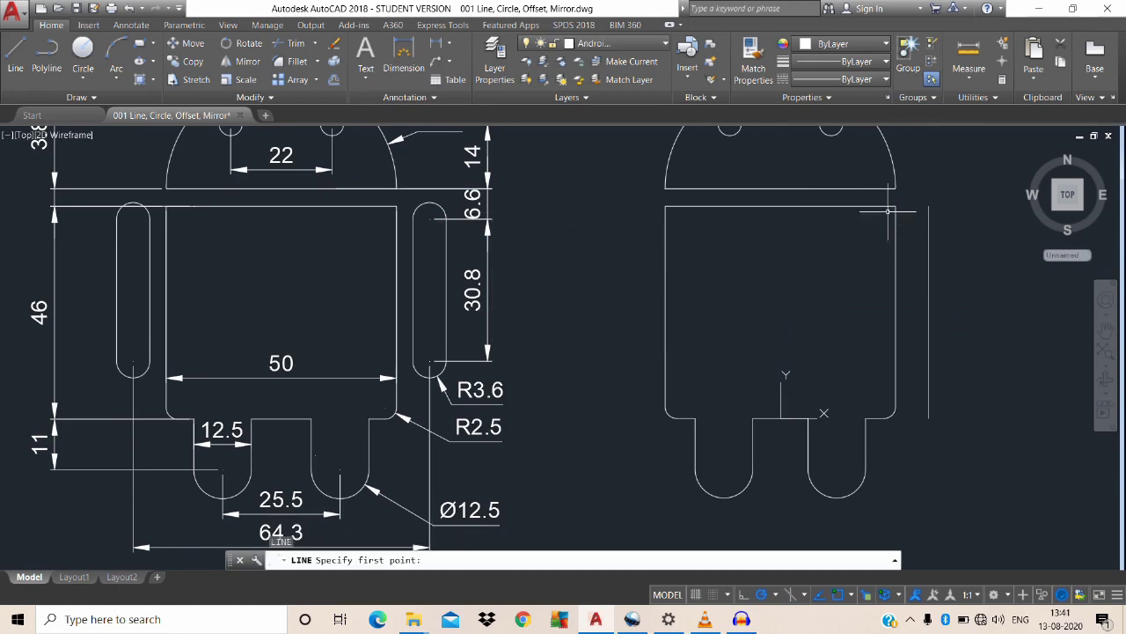
Move the UCS origin to the head base line's midpoint, accepting the X-axis and XY plane.
key(Escape)
key(Escape)
middle_drag(928, 241, 904, 257)
text(ucs)
key(Return)
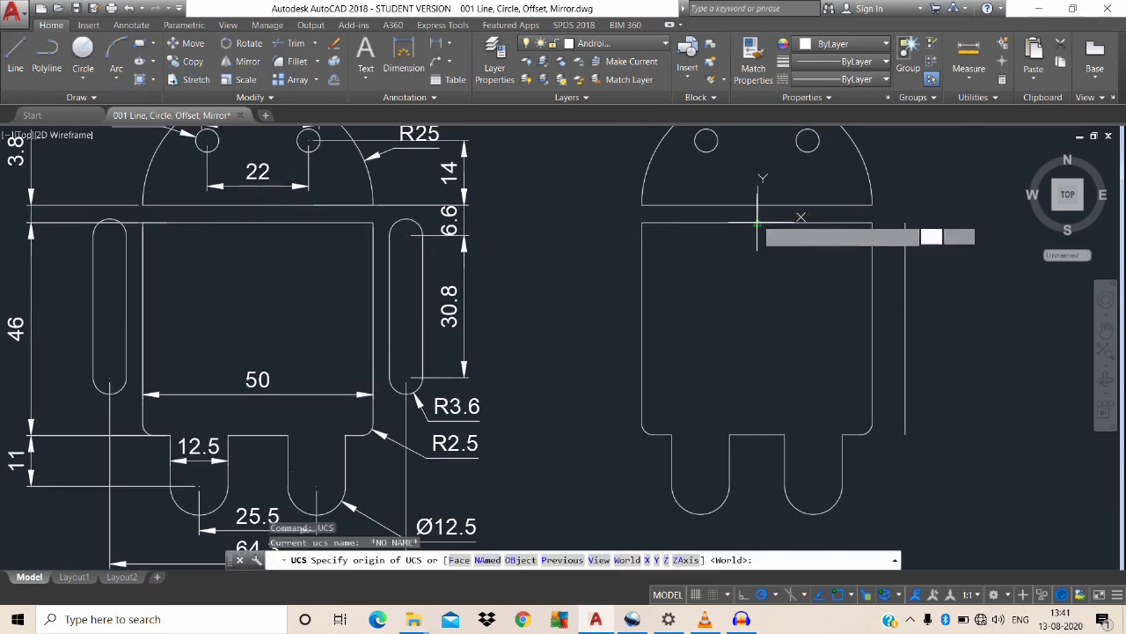
click(758, 222)
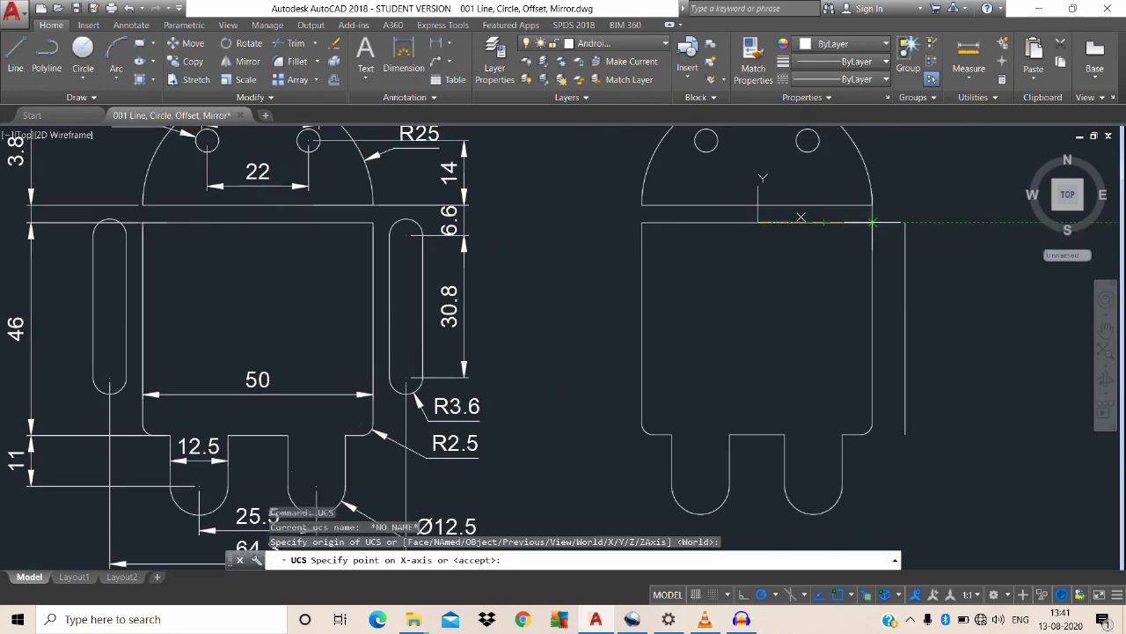
key(Return)
key(Return)
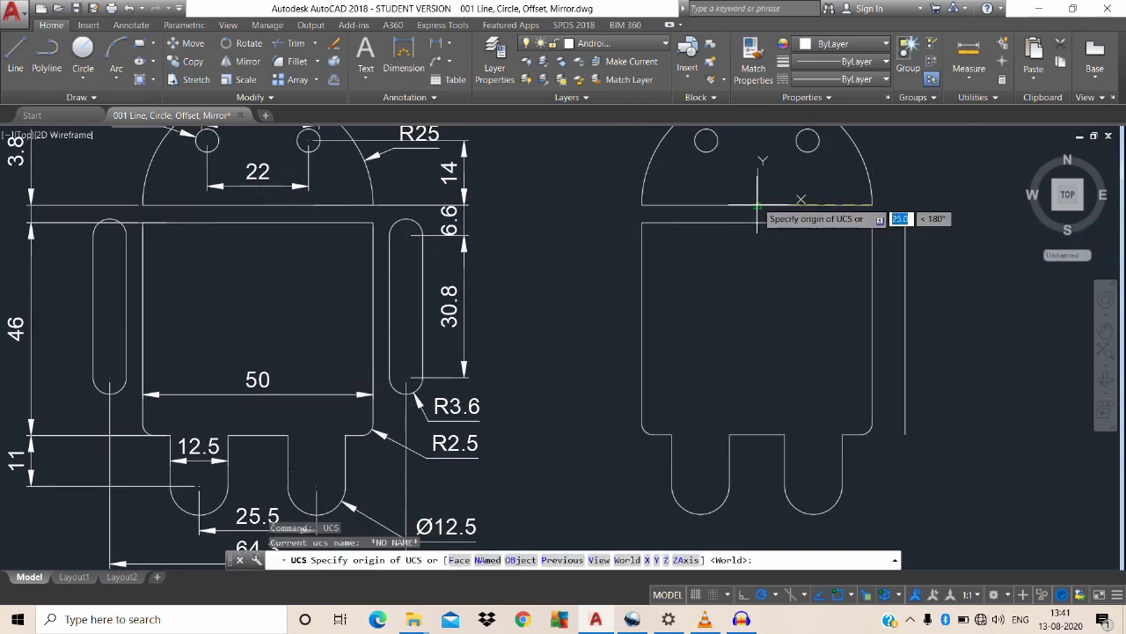
click(758, 206)
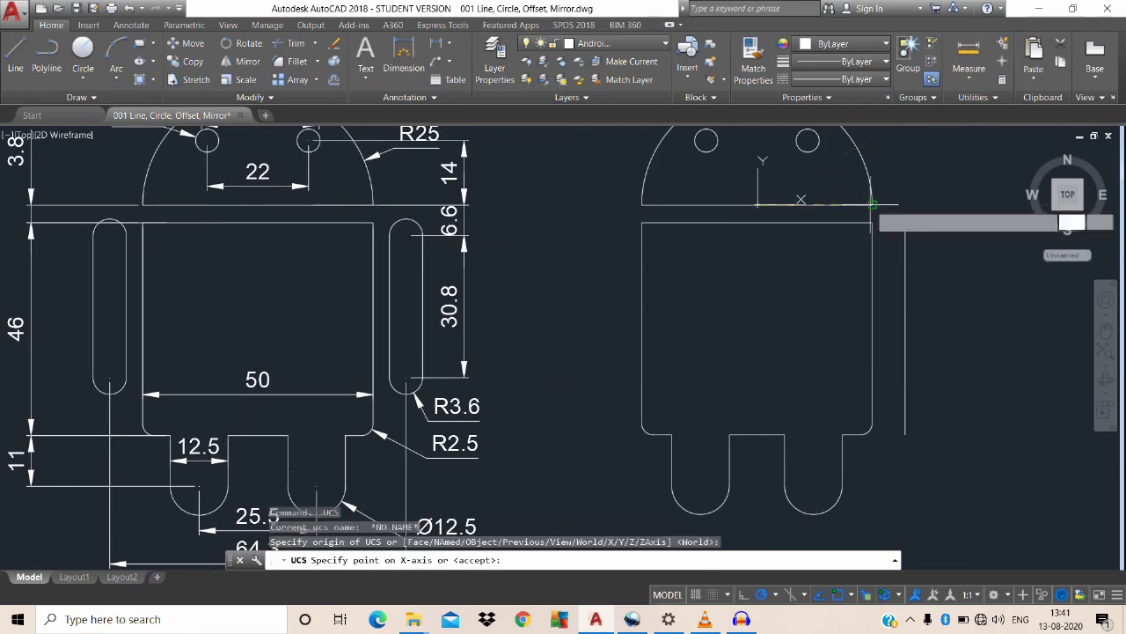
click(872, 205)
click(847, 156)
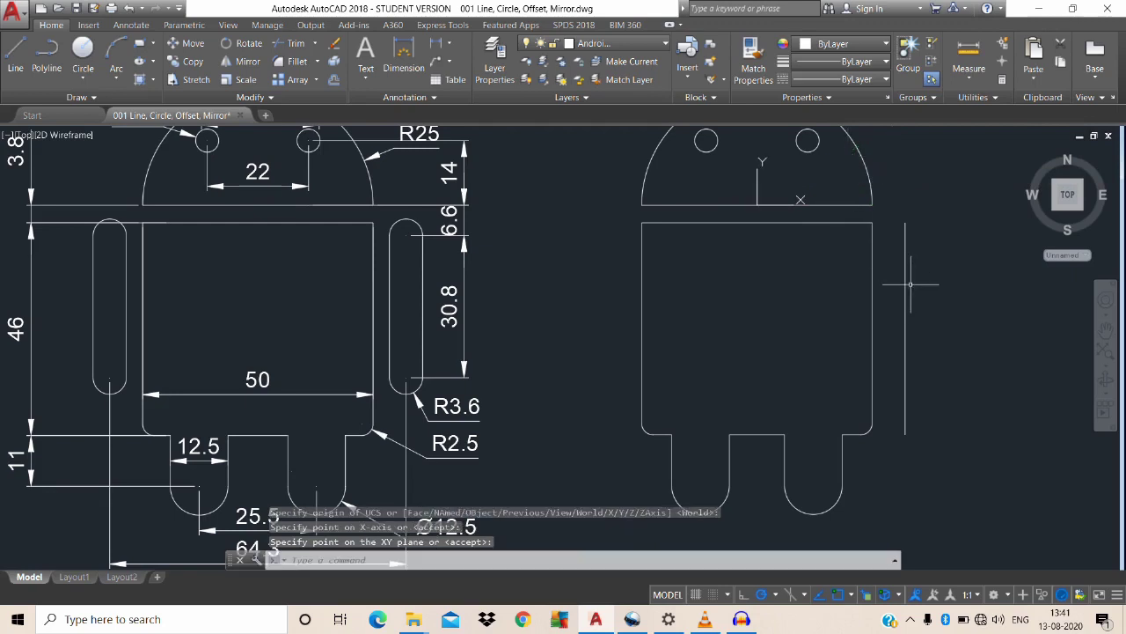
text(c)
key(Return)
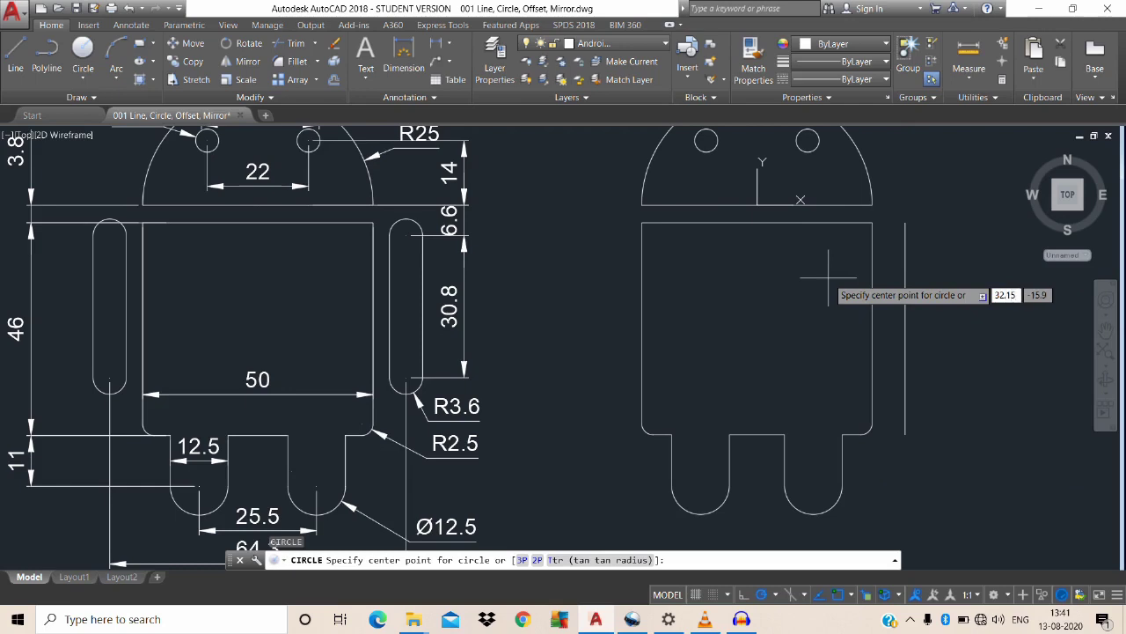
Draw a radius-3.6 circle centred at 32.15,-6.6 on top of the right guide line.
key(Tab)
text(-6.6)
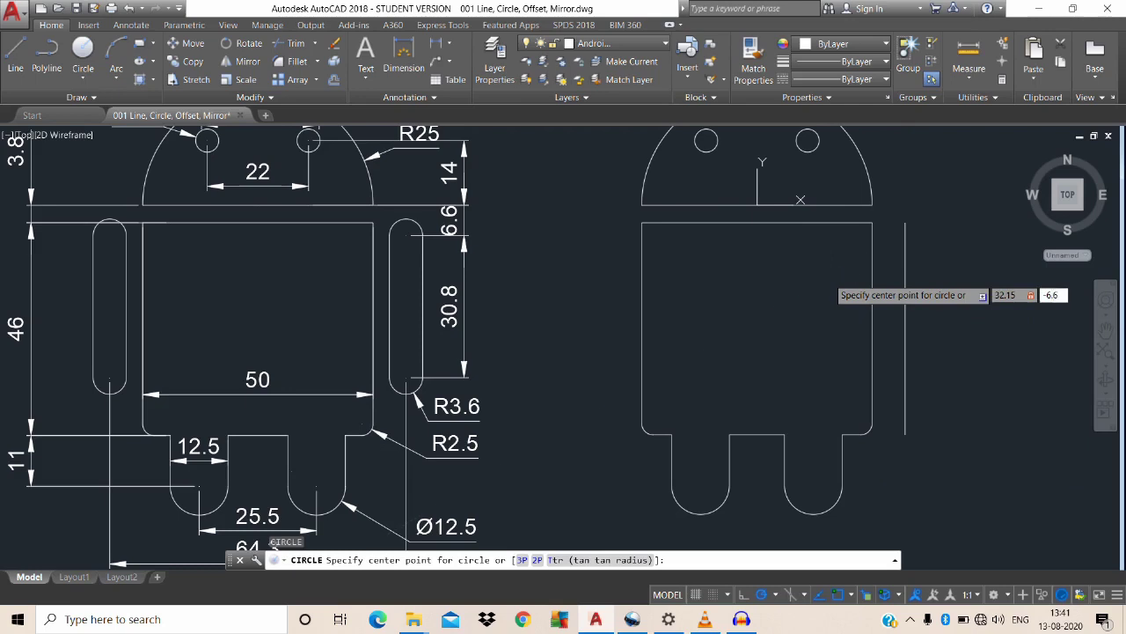
key(Return)
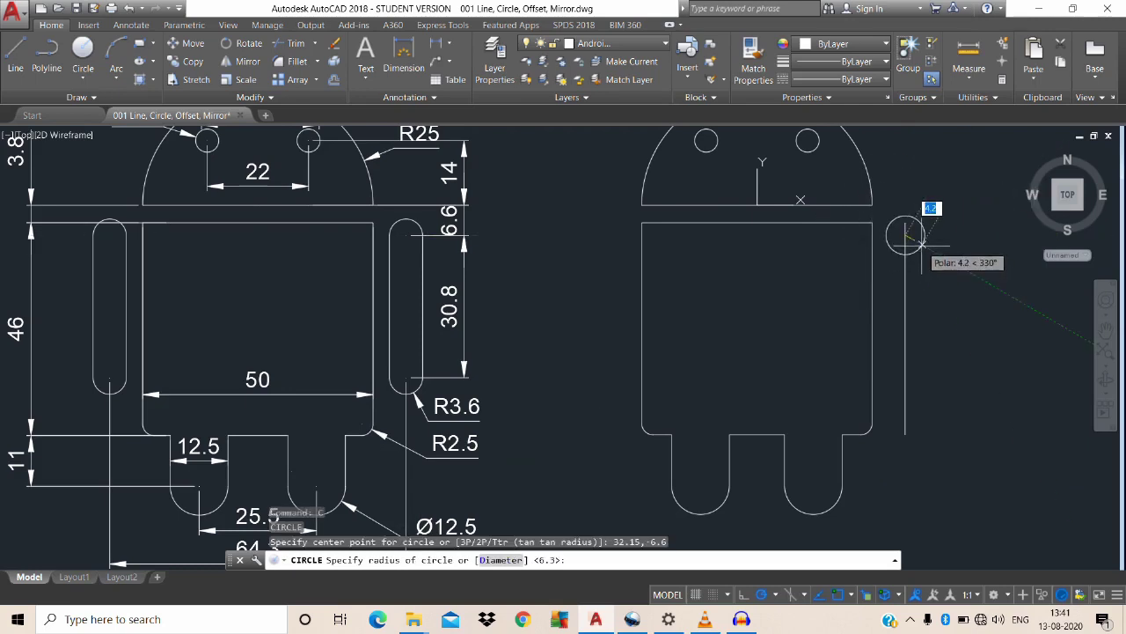
text(3.6)
key(Return)
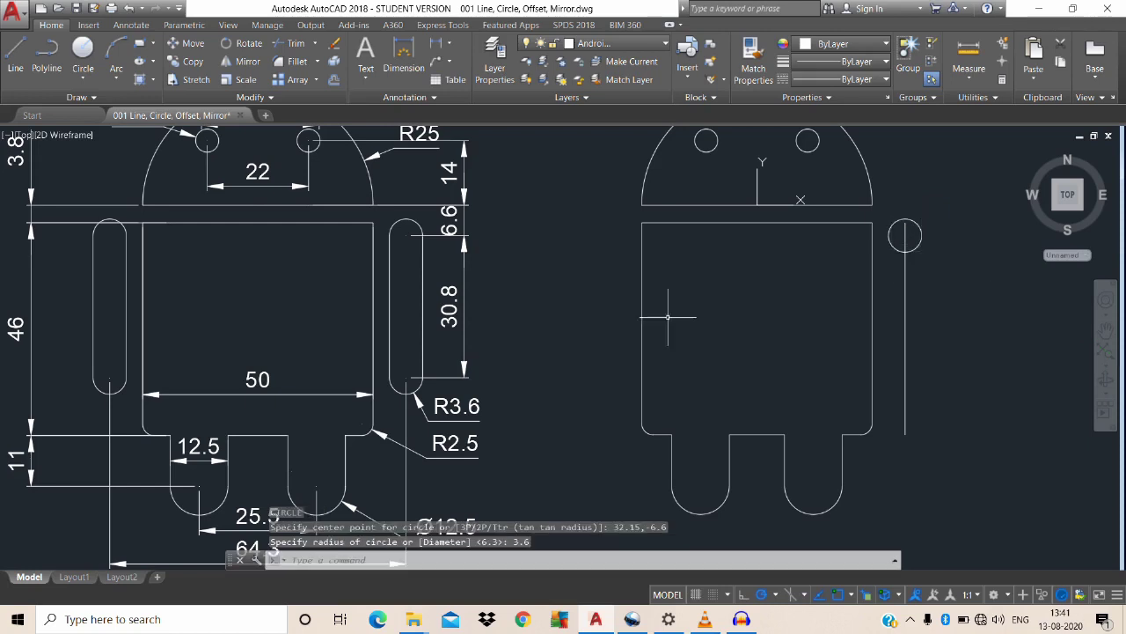
key(Escape)
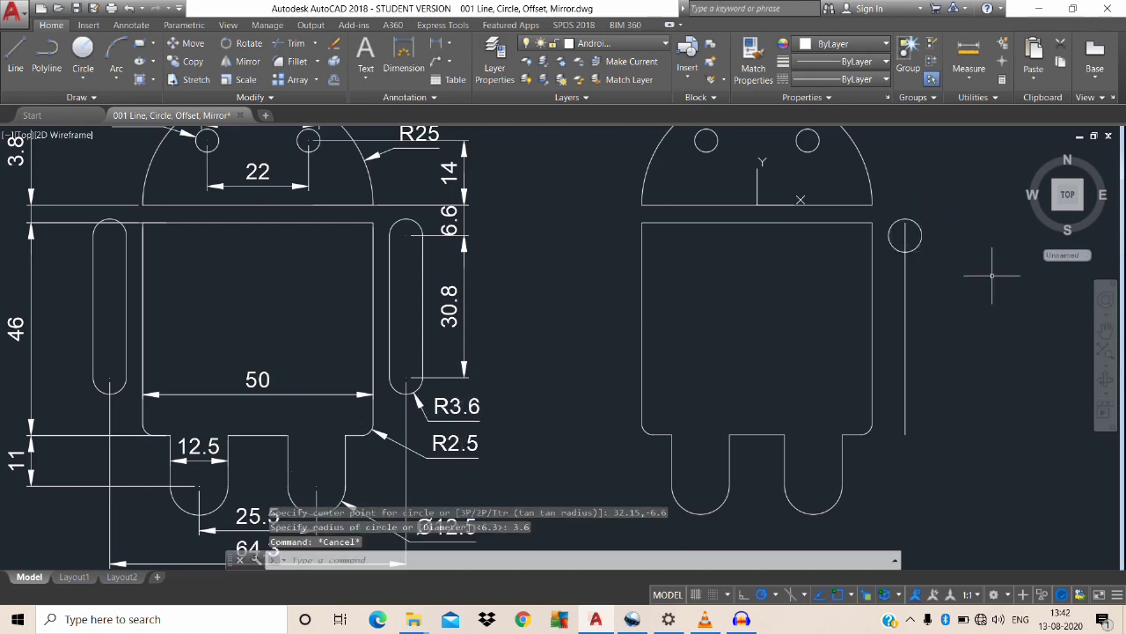
text(MI)
Mirror the arm's top circle downward to form the arm's lower end circle, keeping the original.
key(Return)
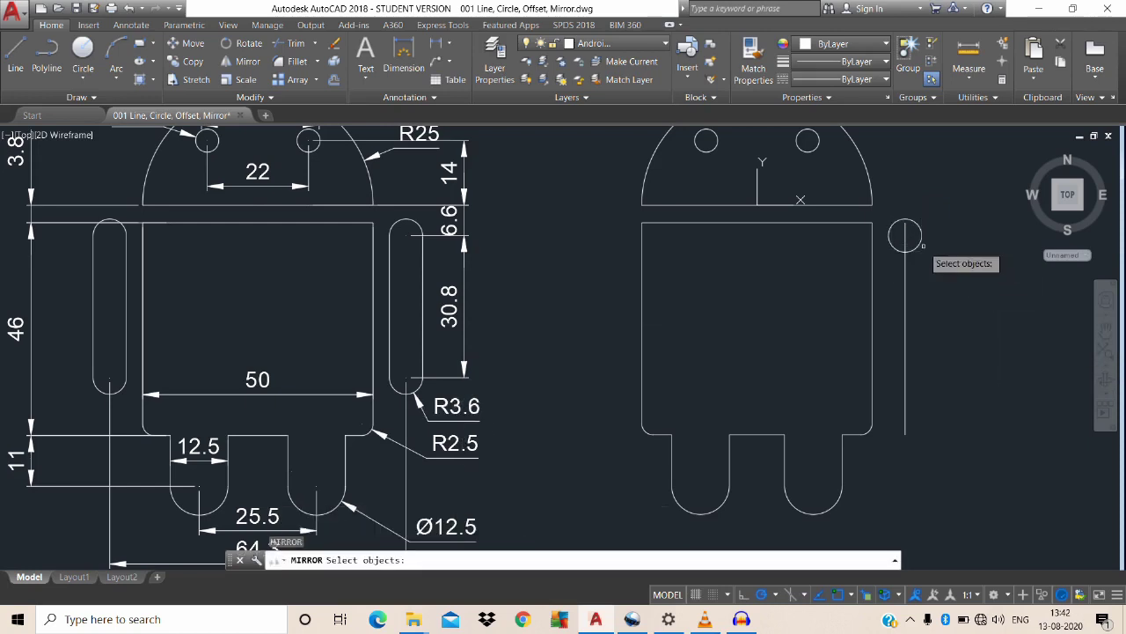
click(920, 239)
key(Return)
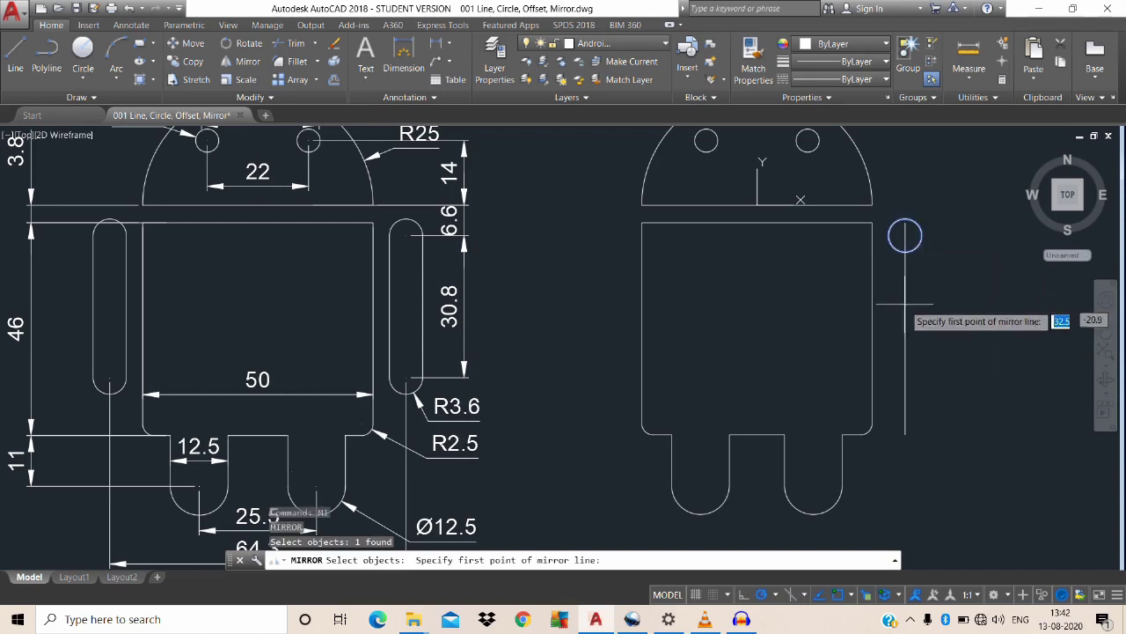
click(906, 328)
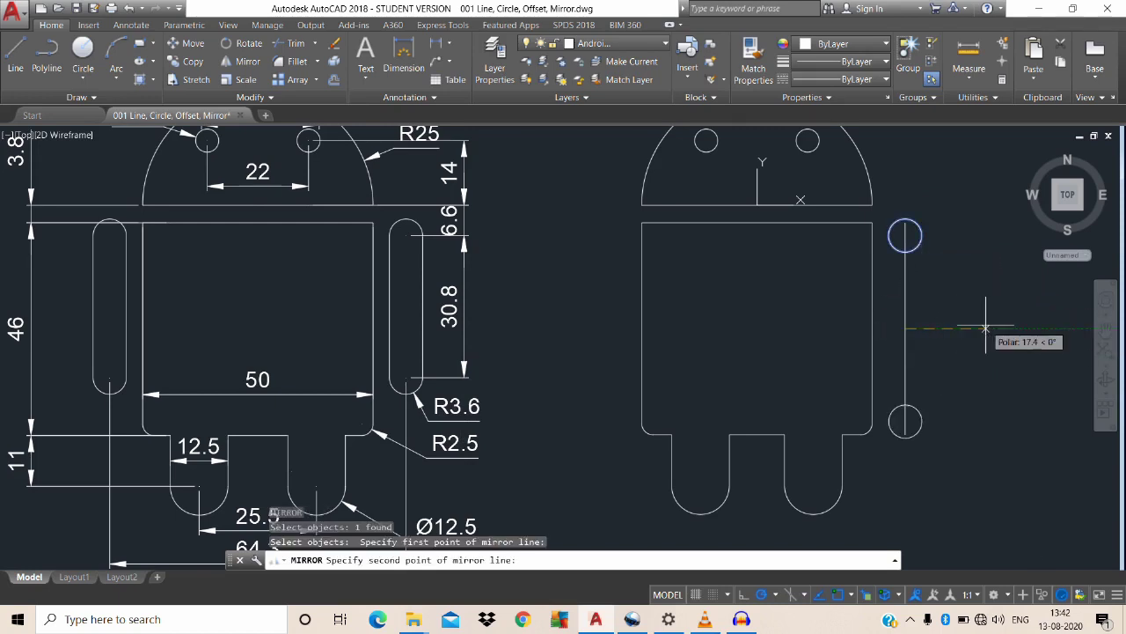
click(985, 328)
key(Return)
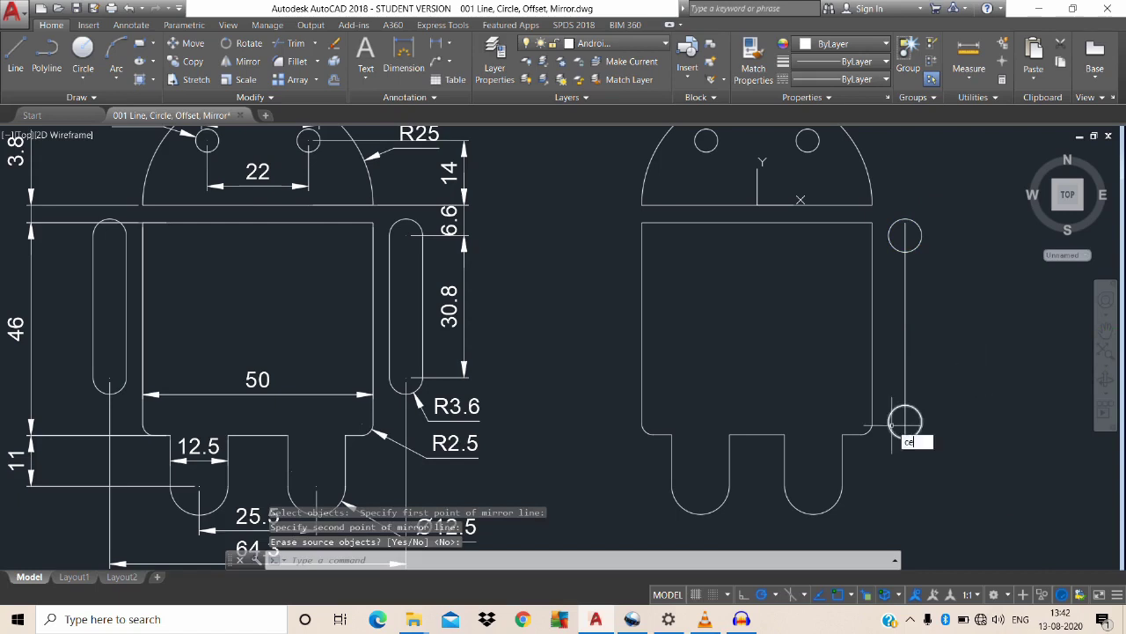
Add a centre mark to the lower circle and draw both side lines joining the two arm circles.
key(Return)
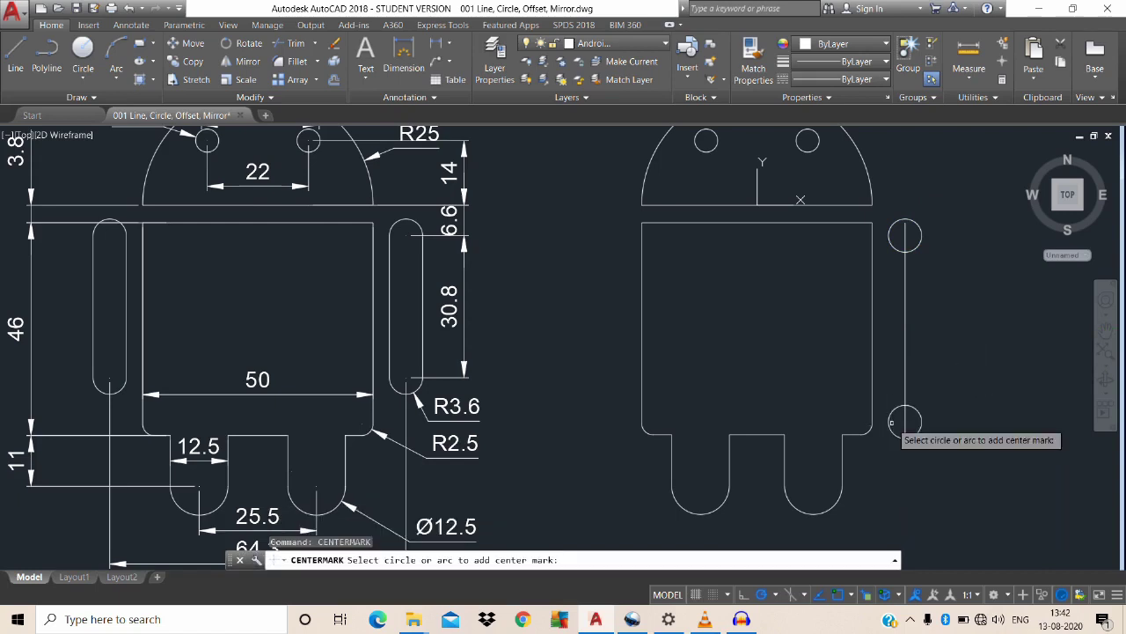
click(891, 423)
key(Escape)
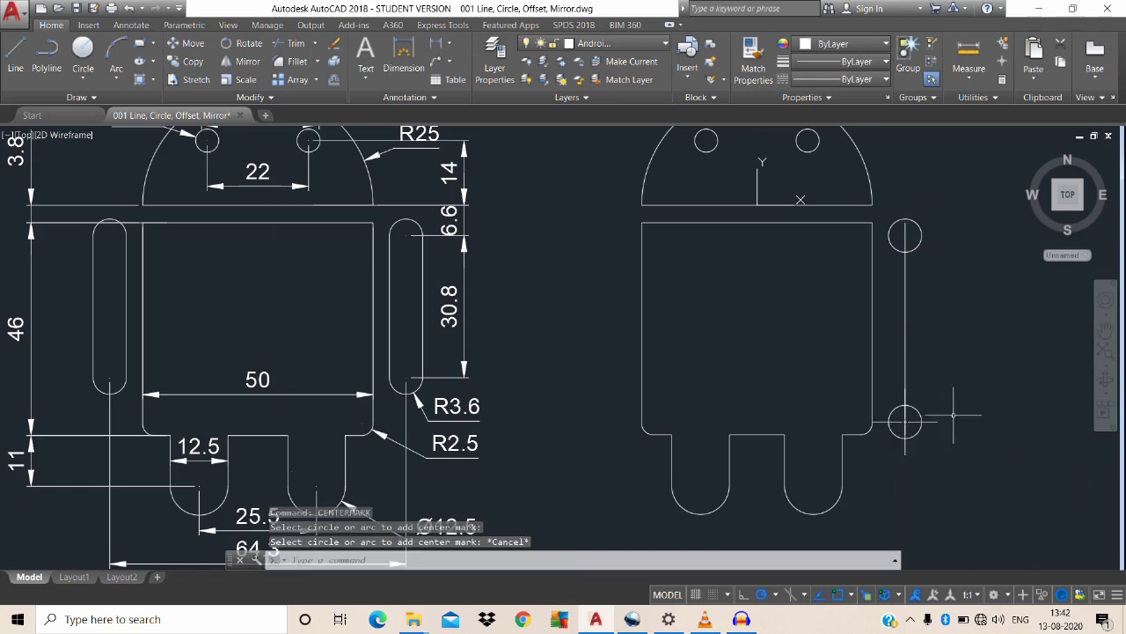
text(l)
key(Return)
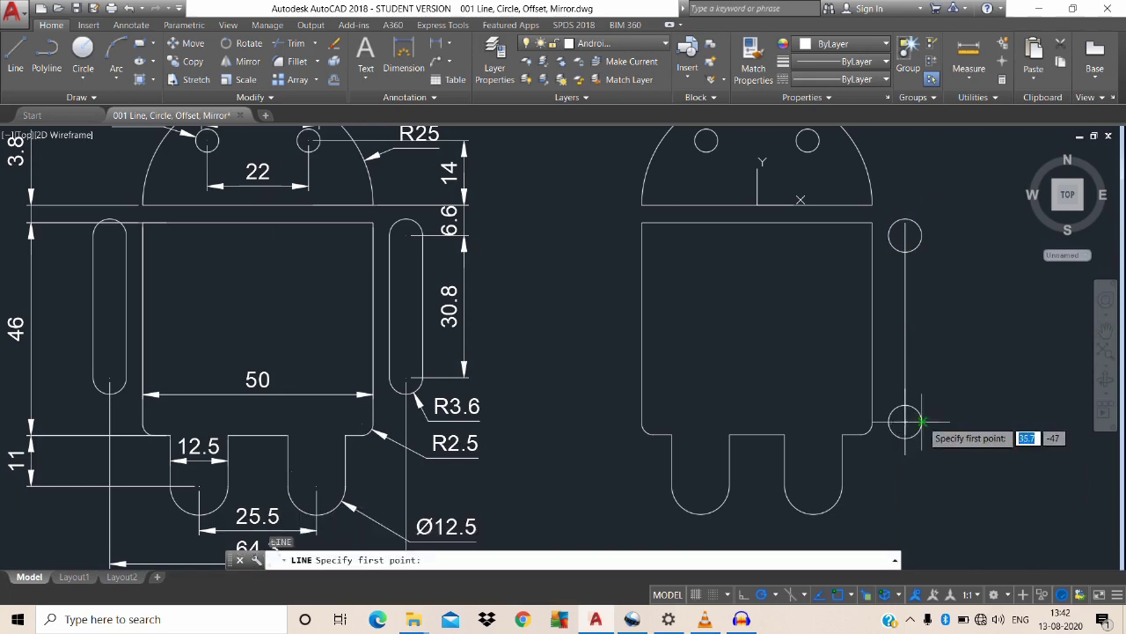
click(922, 422)
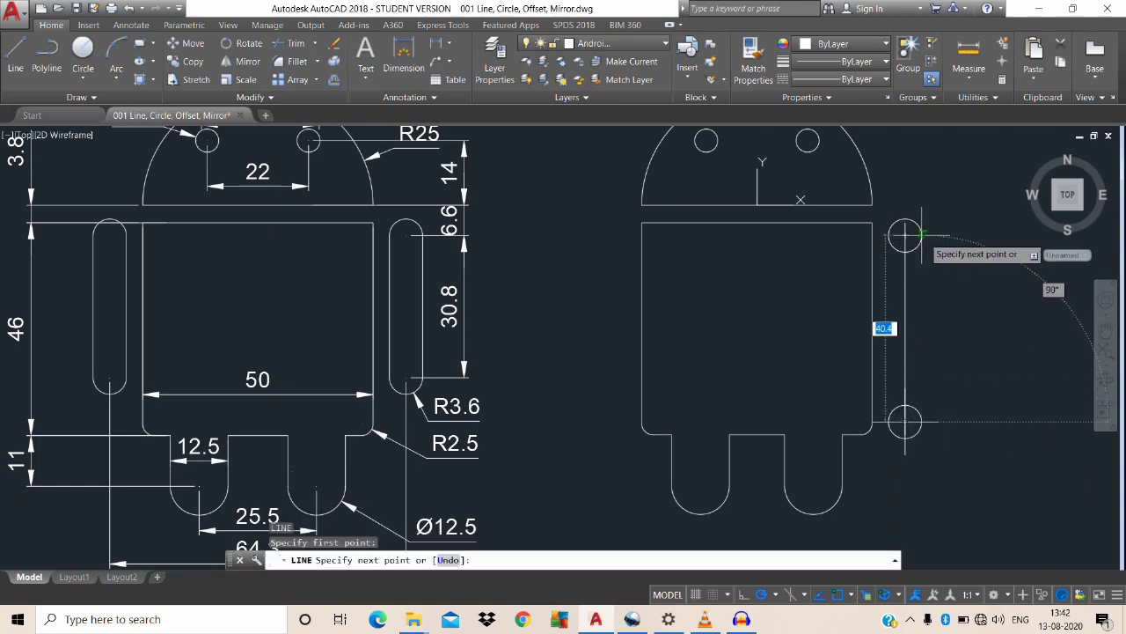
click(930, 230)
key(Escape)
key(Return)
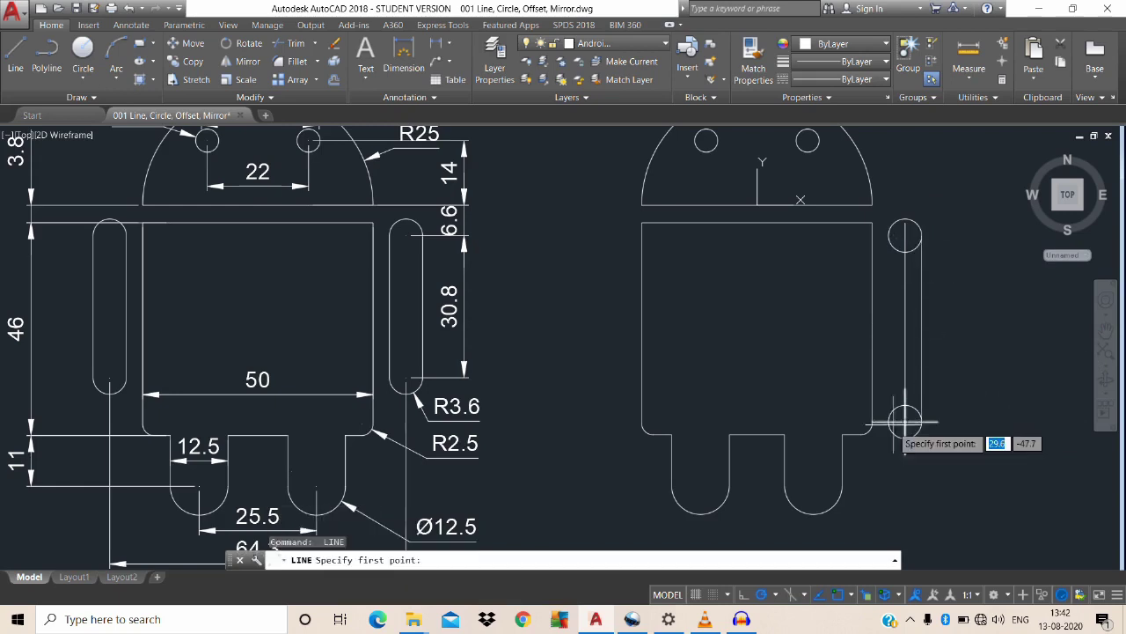
click(905, 422)
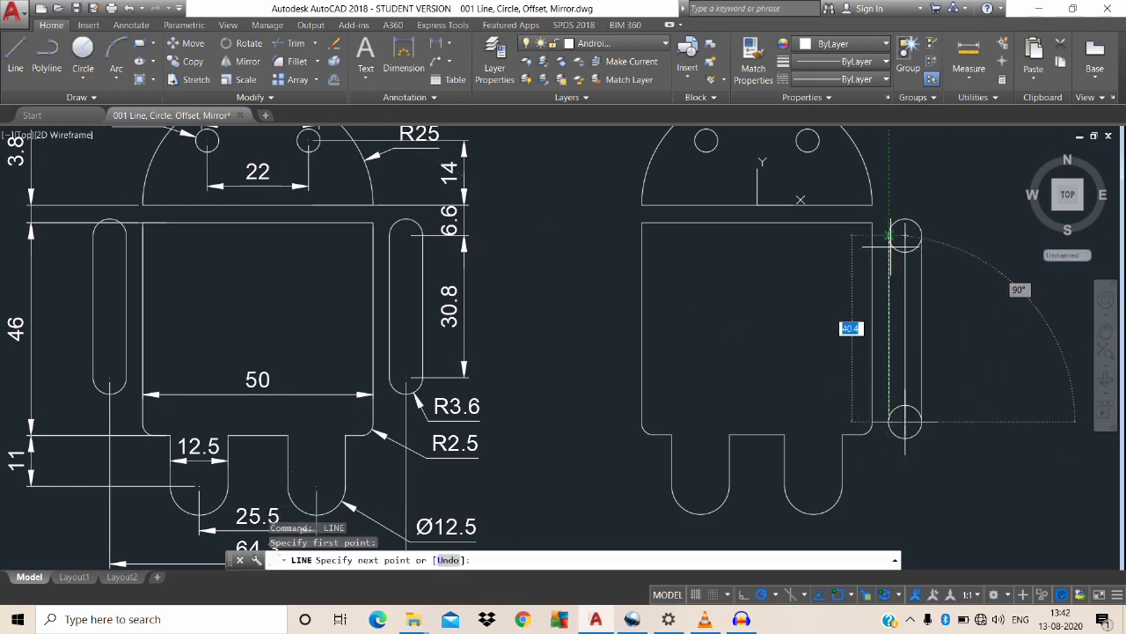
click(891, 234)
key(Escape)
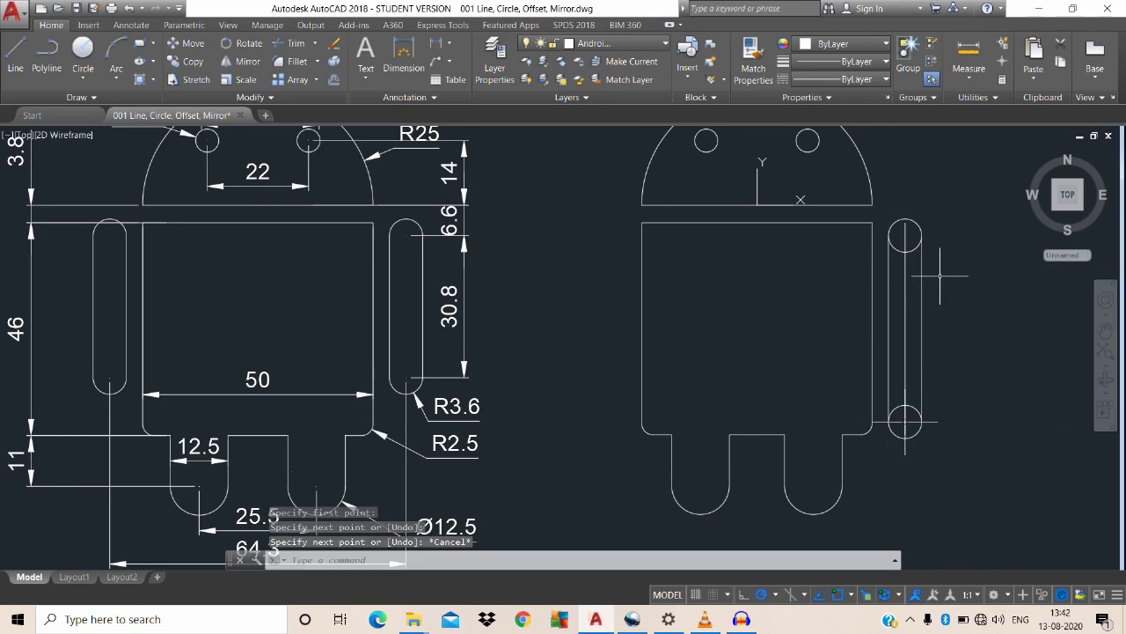
Trim away the upper circle's inner arc between the arm side lines.
text(r)
key(Return)
key(Return)
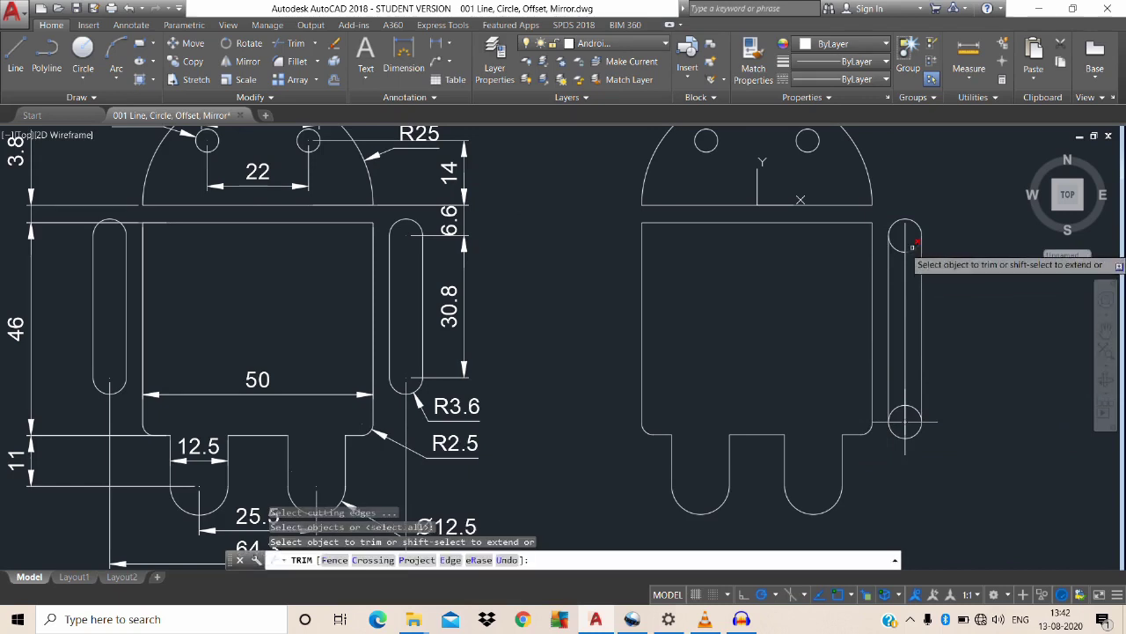
click(912, 246)
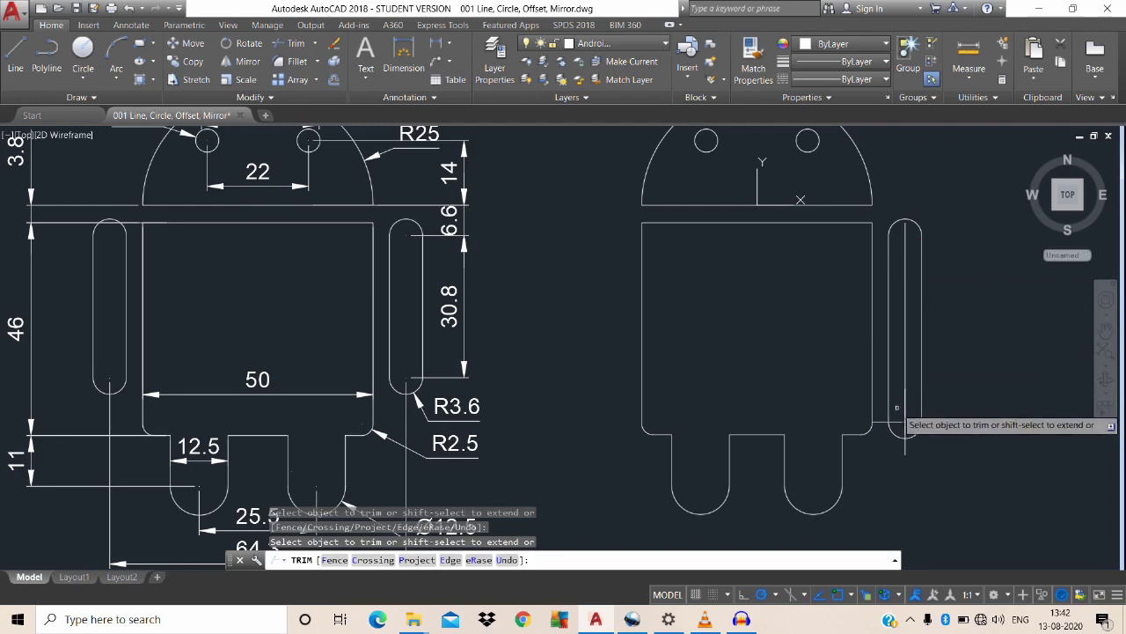
key(Escape)
Erase the vertical centre line left inside the right arm outline.
click(908, 423)
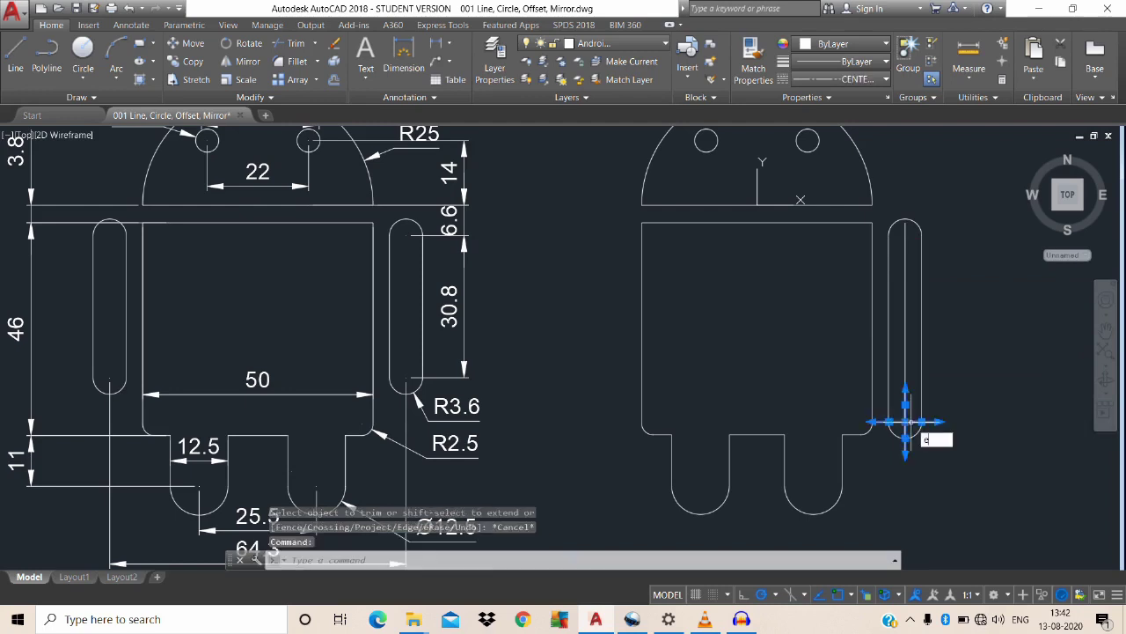
click(931, 426)
click(876, 369)
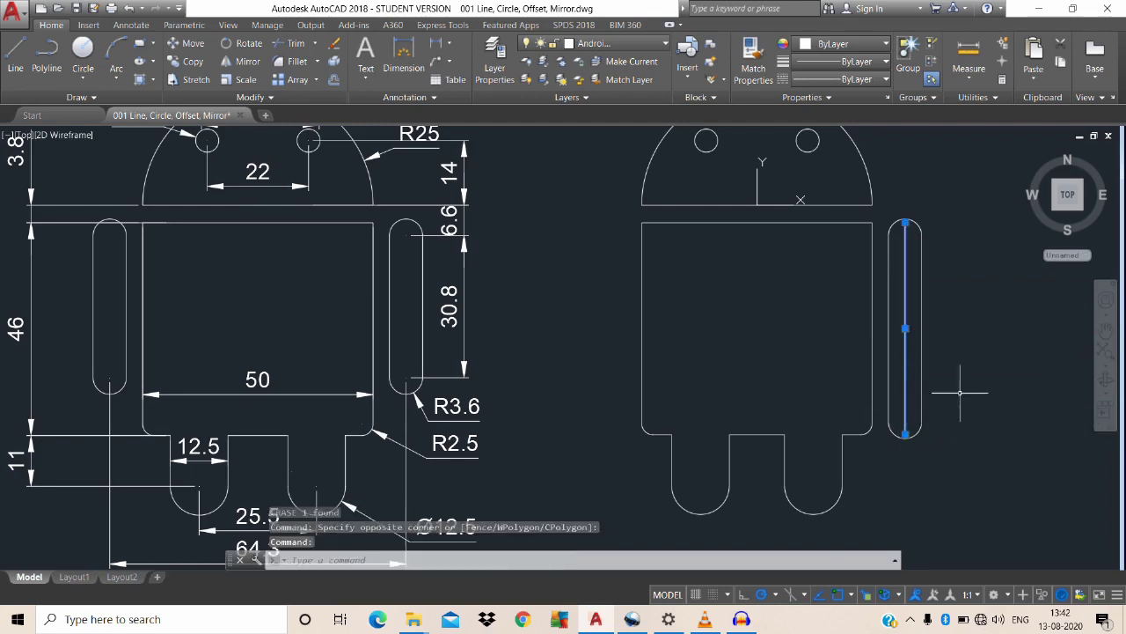
text(c)
key(Return)
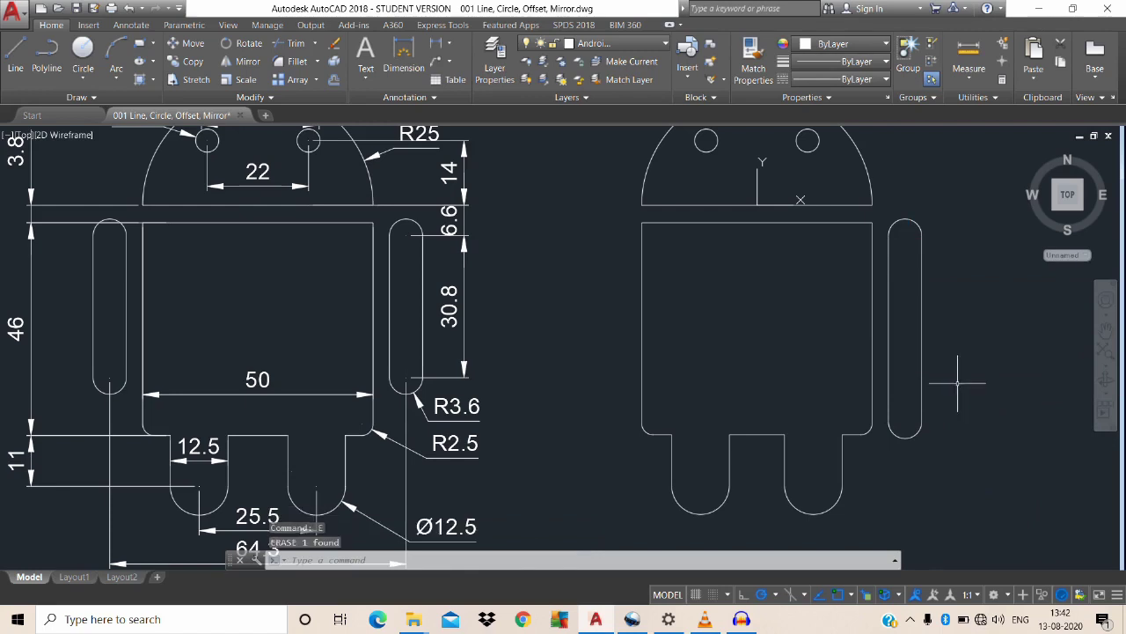
text(reg)
key(Return)
Crossing-select the right arm outline and convert it into a region.
click(971, 473)
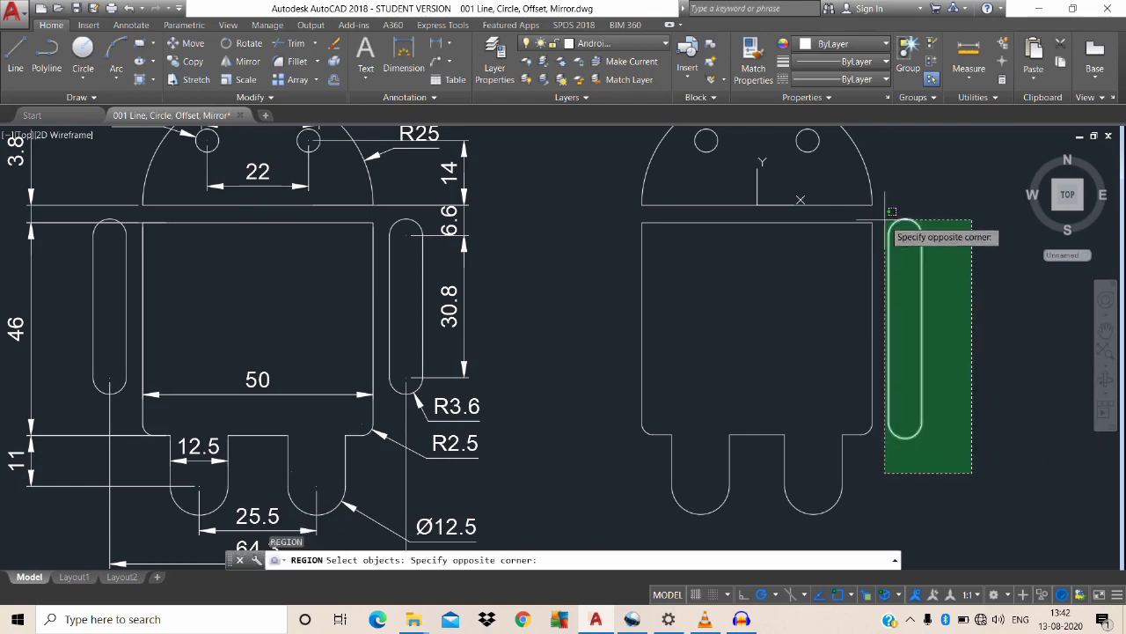
click(898, 246)
key(Return)
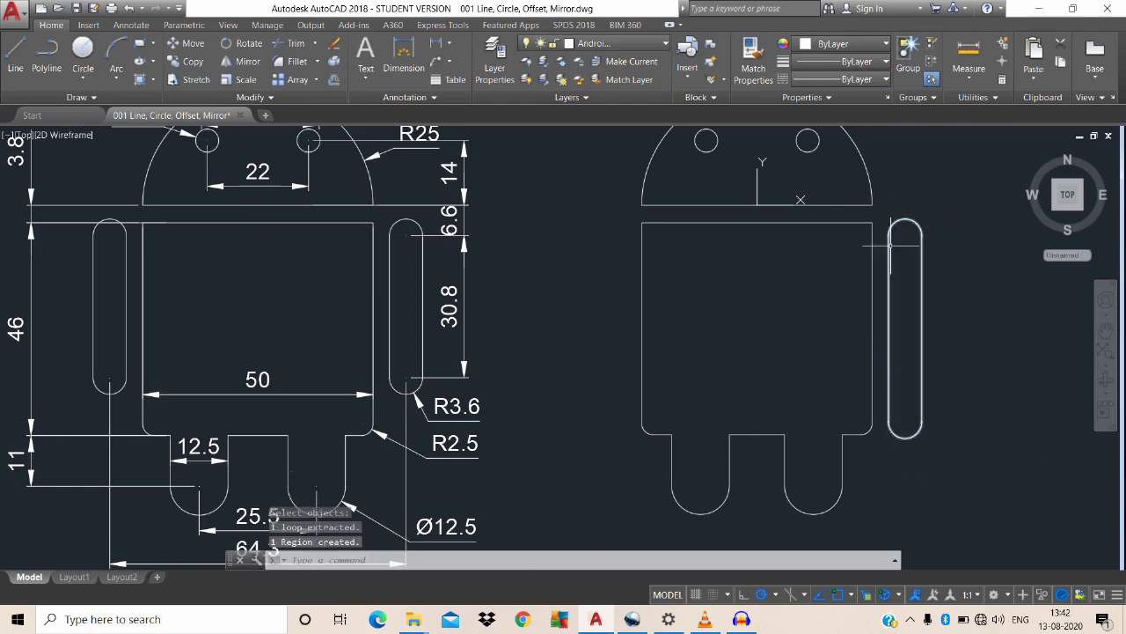
Mirror the right arm across the robot's vertical centre axis to create the left arm, keeping the original.
text(mi)
key(Return)
click(948, 328)
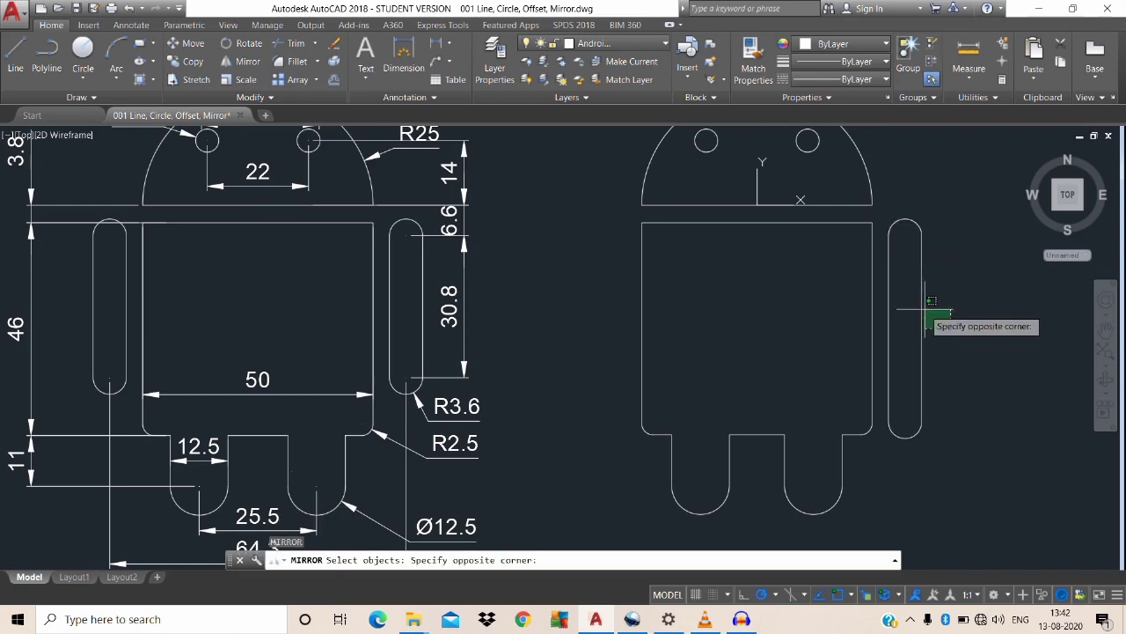
click(924, 313)
click(955, 333)
click(801, 383)
key(Return)
click(755, 447)
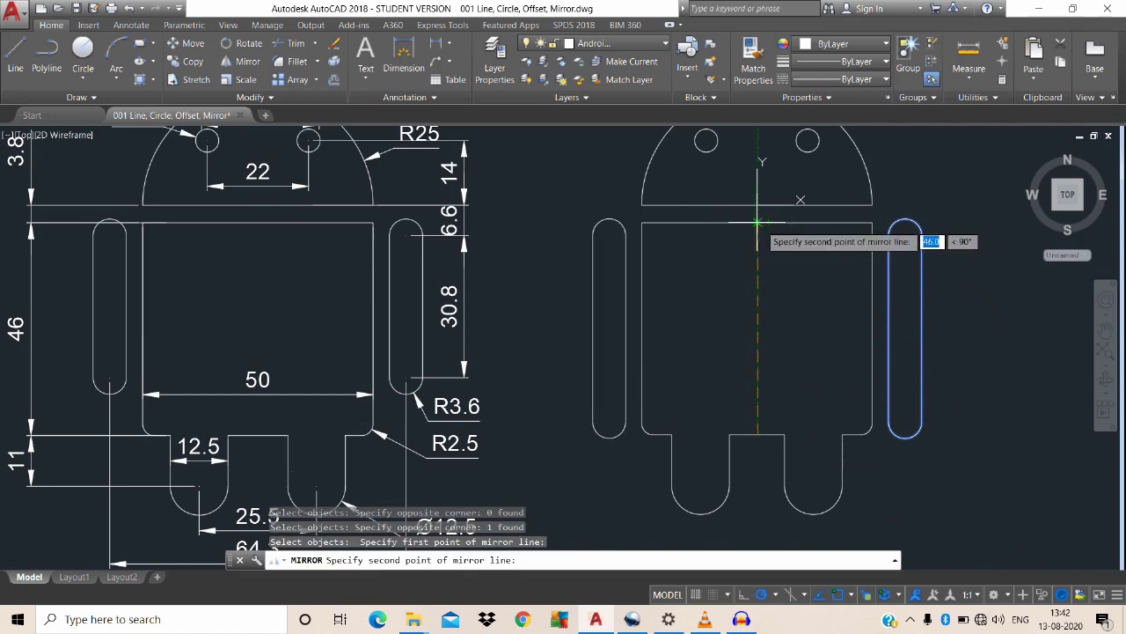
text(d)
key(Return)
click(757, 226)
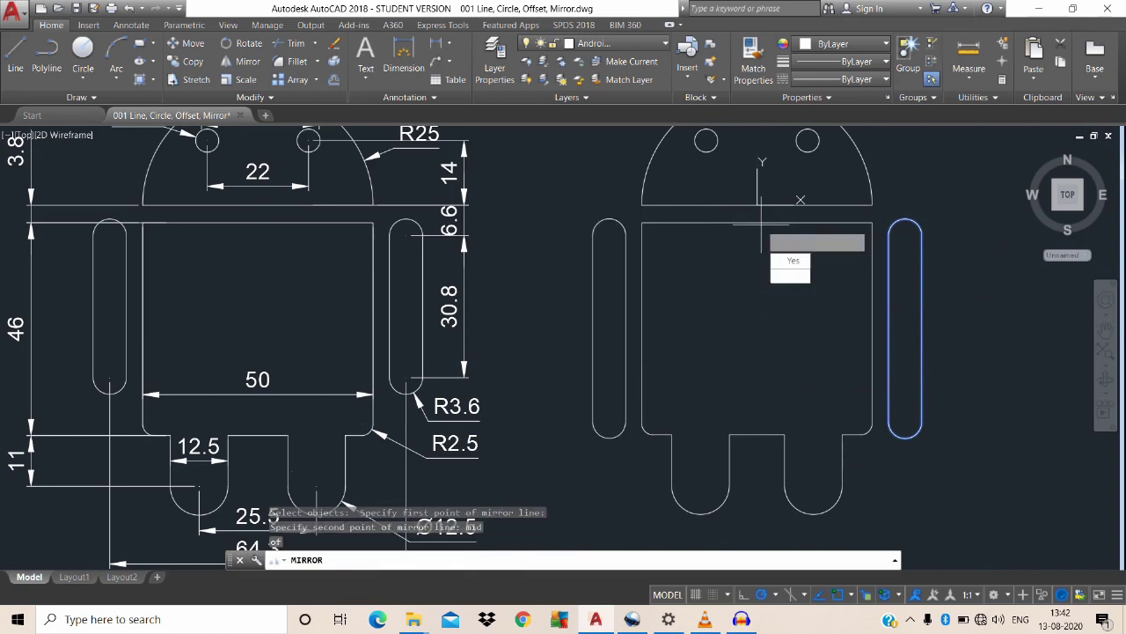
key(Return)
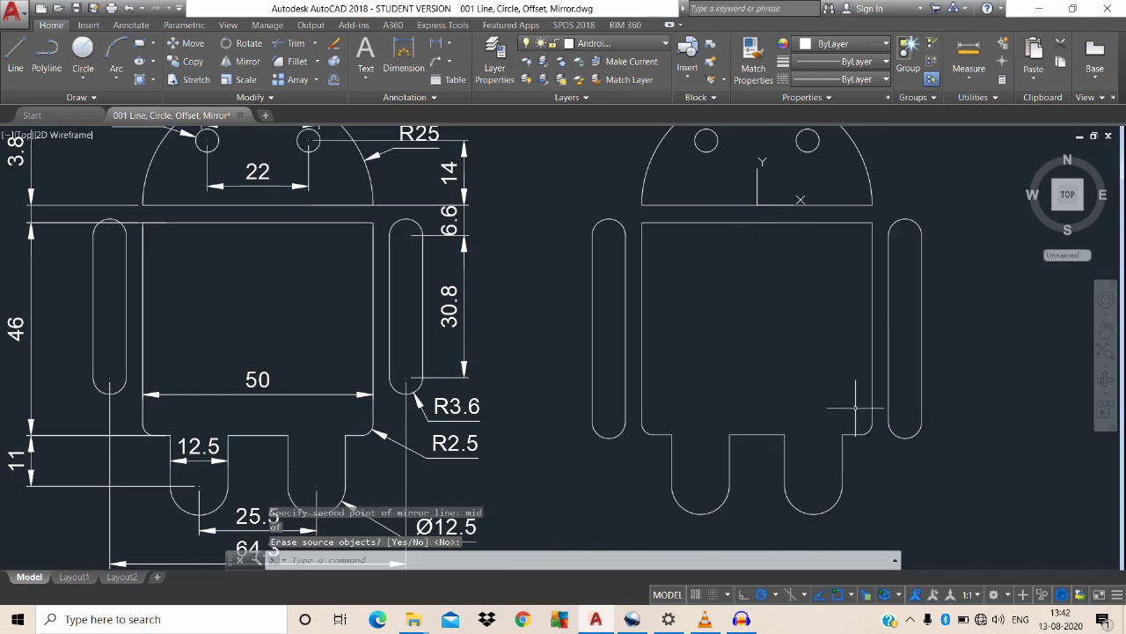
click(898, 385)
key(Escape)
click(849, 415)
key(Escape)
key(Escape)
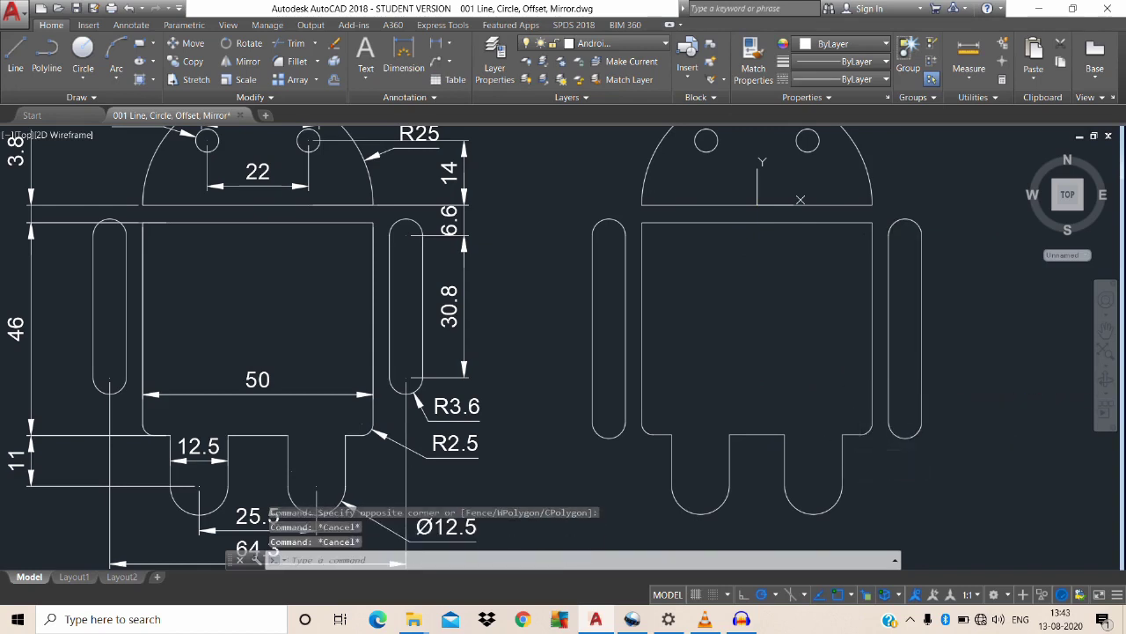
key(Return)
click(876, 508)
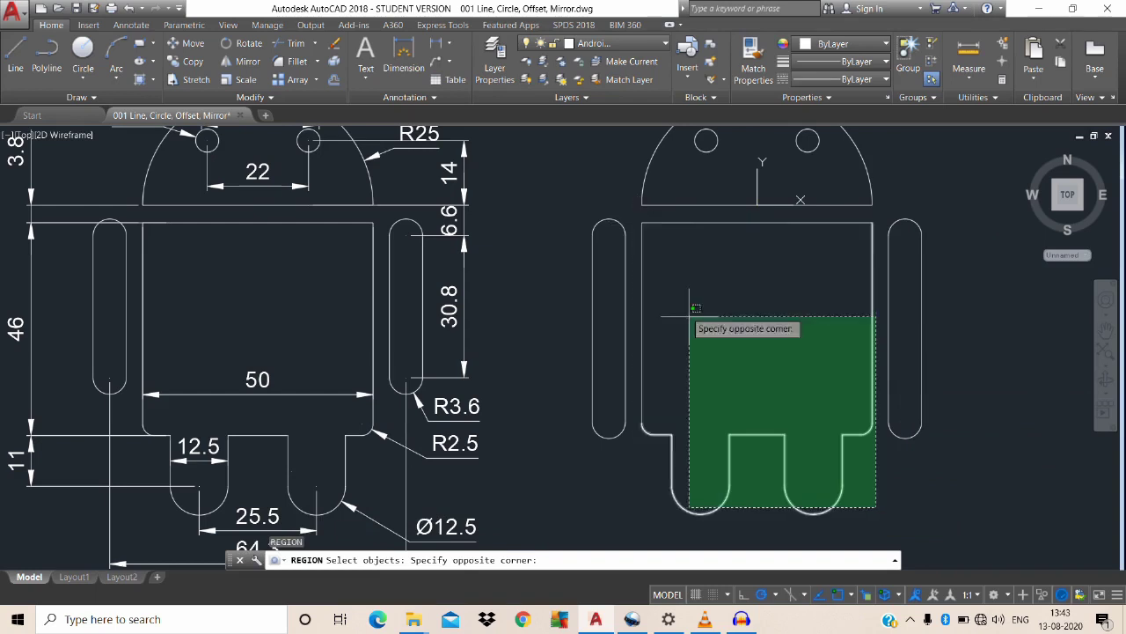
click(845, 483)
click(954, 519)
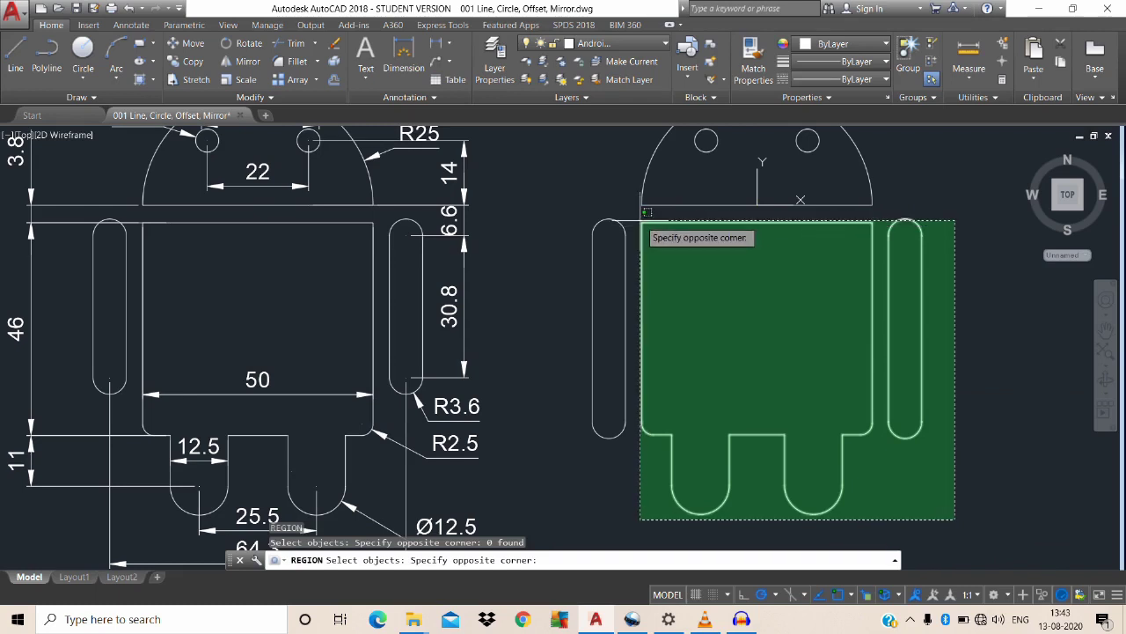
click(647, 212)
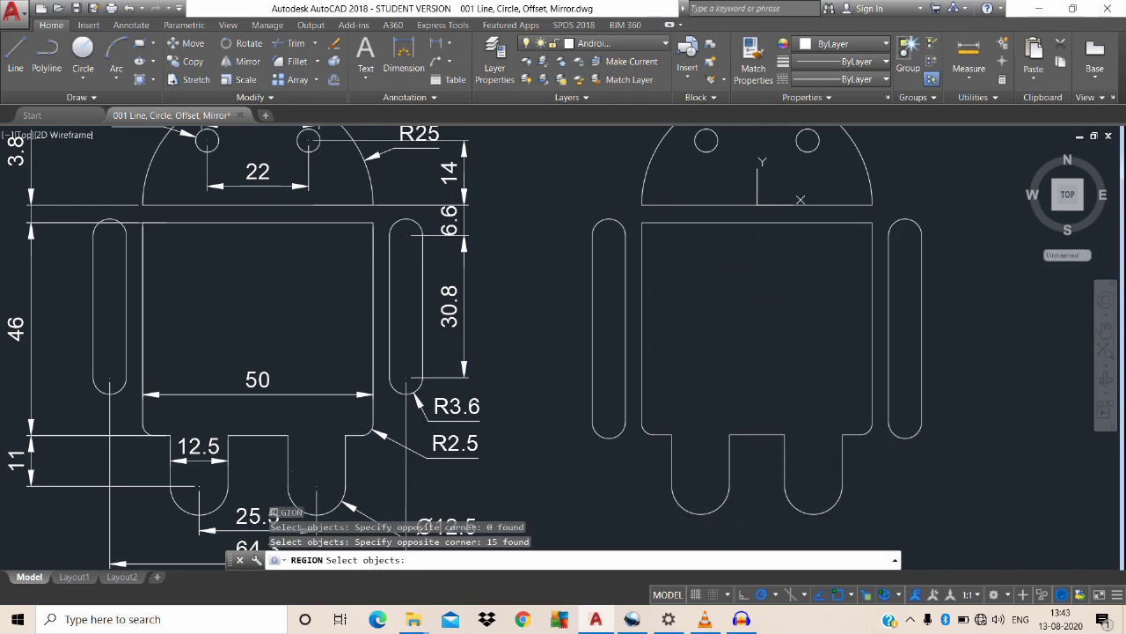
key(Escape)
click(1003, 446)
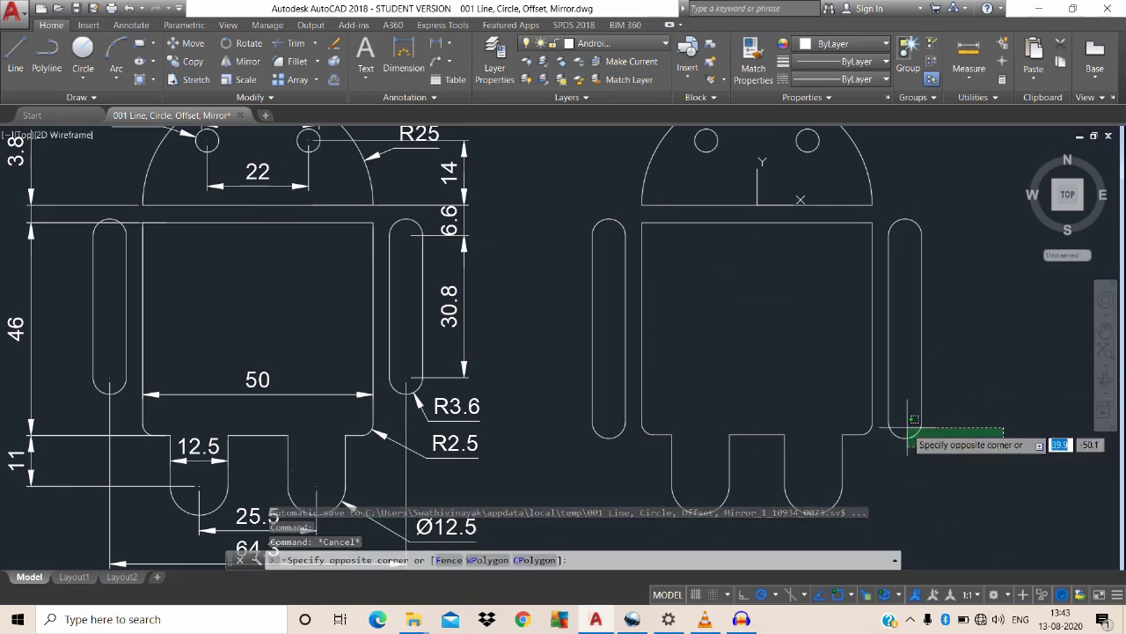
key(Escape)
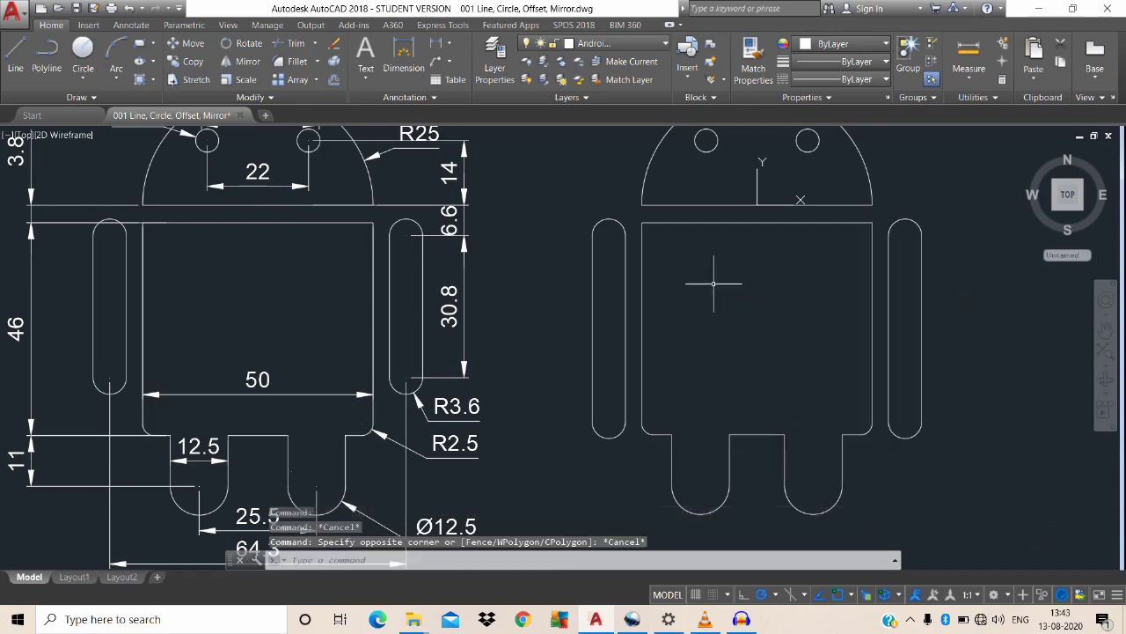
click(571, 188)
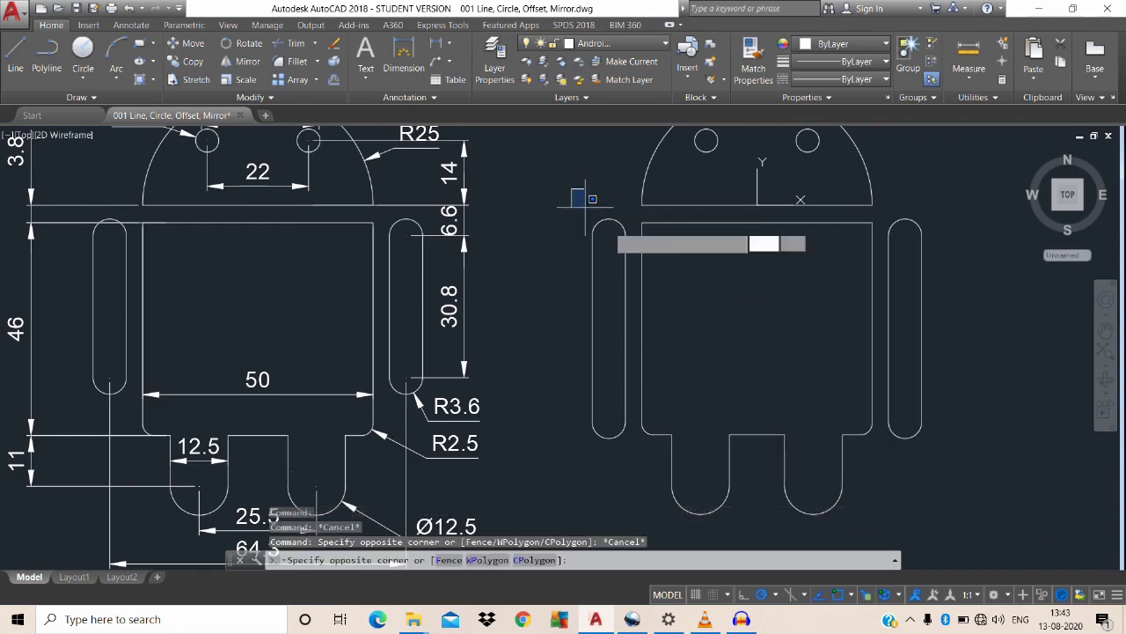
key(Escape)
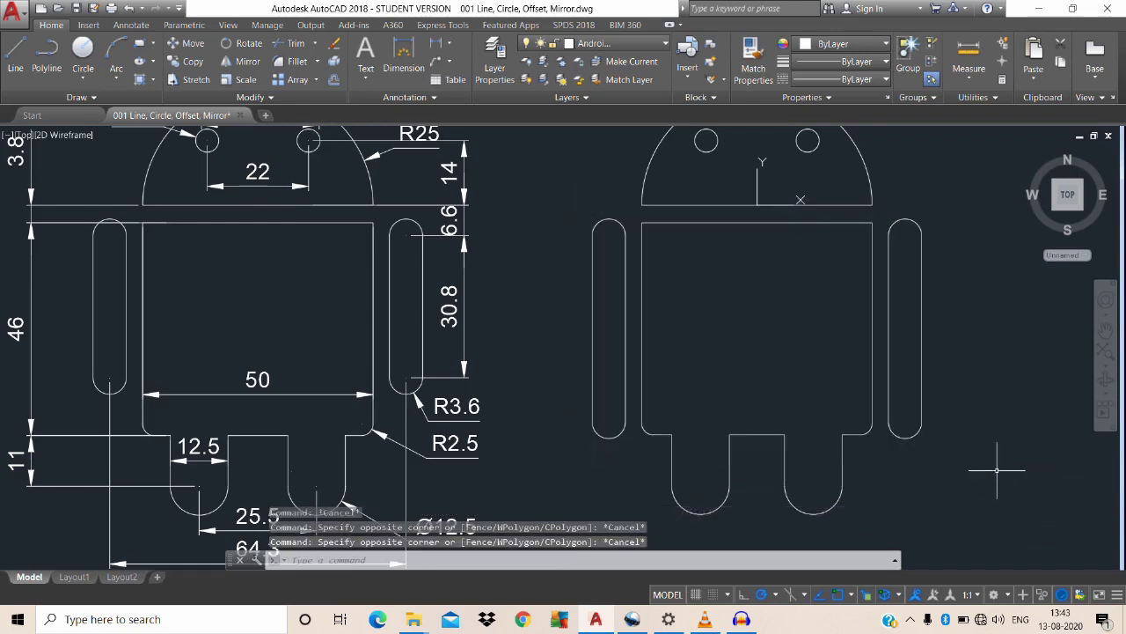
click(1012, 477)
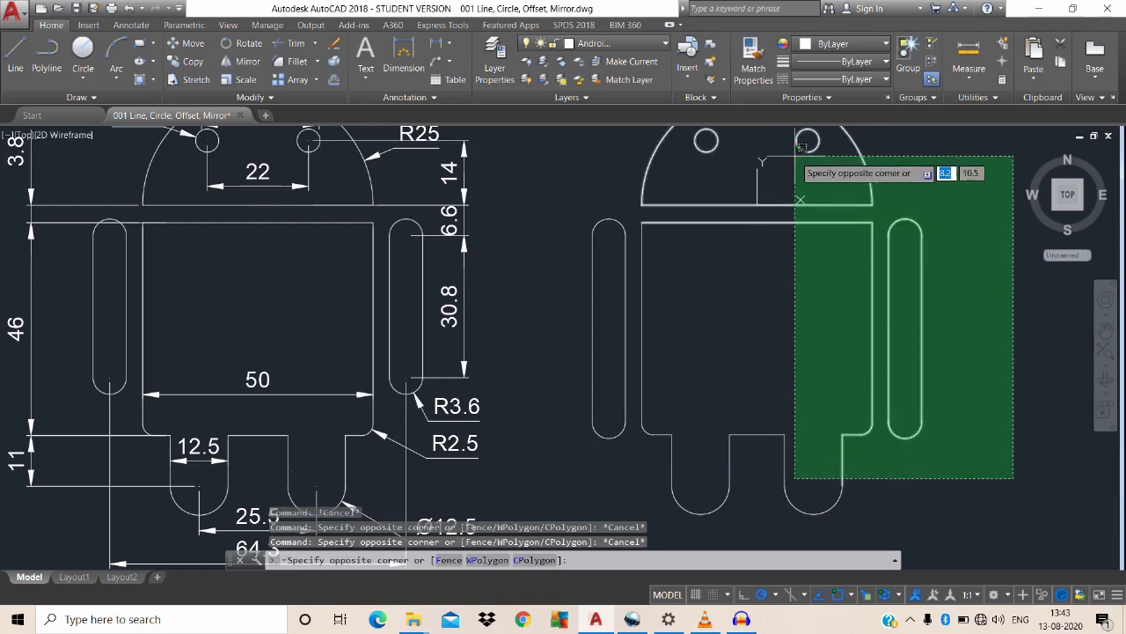
click(824, 192)
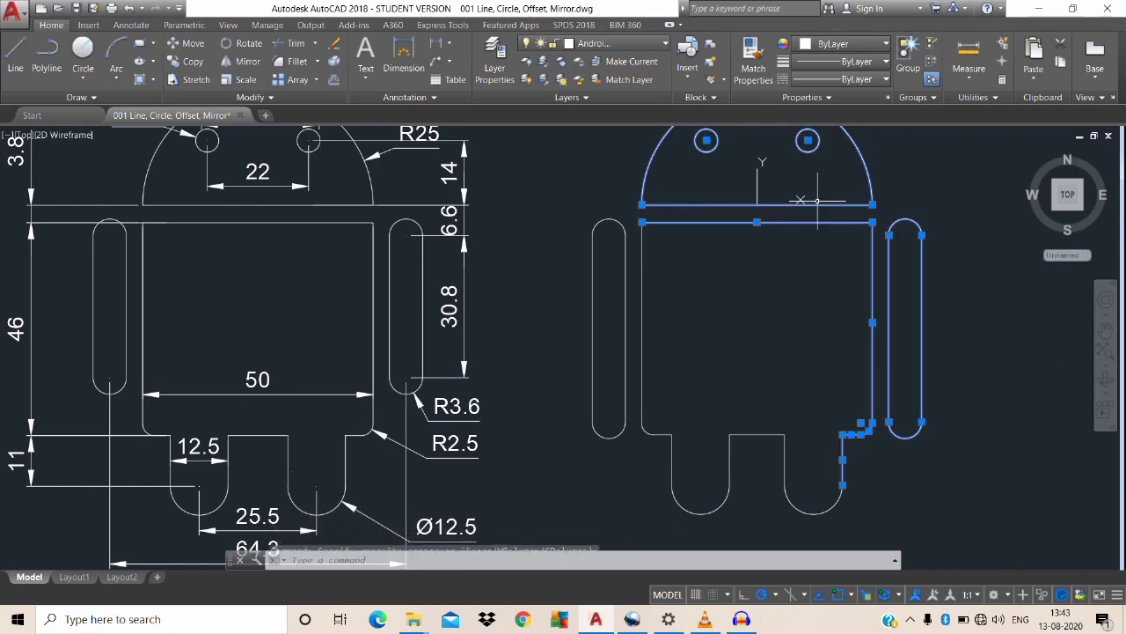
key(Escape)
key(Escape)
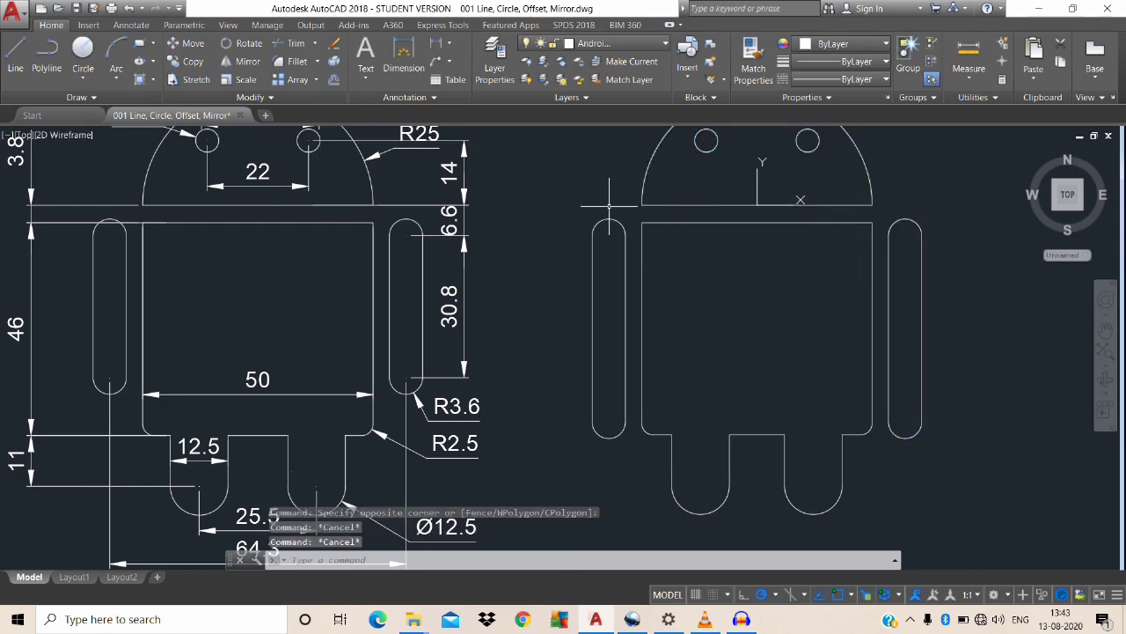
click(619, 210)
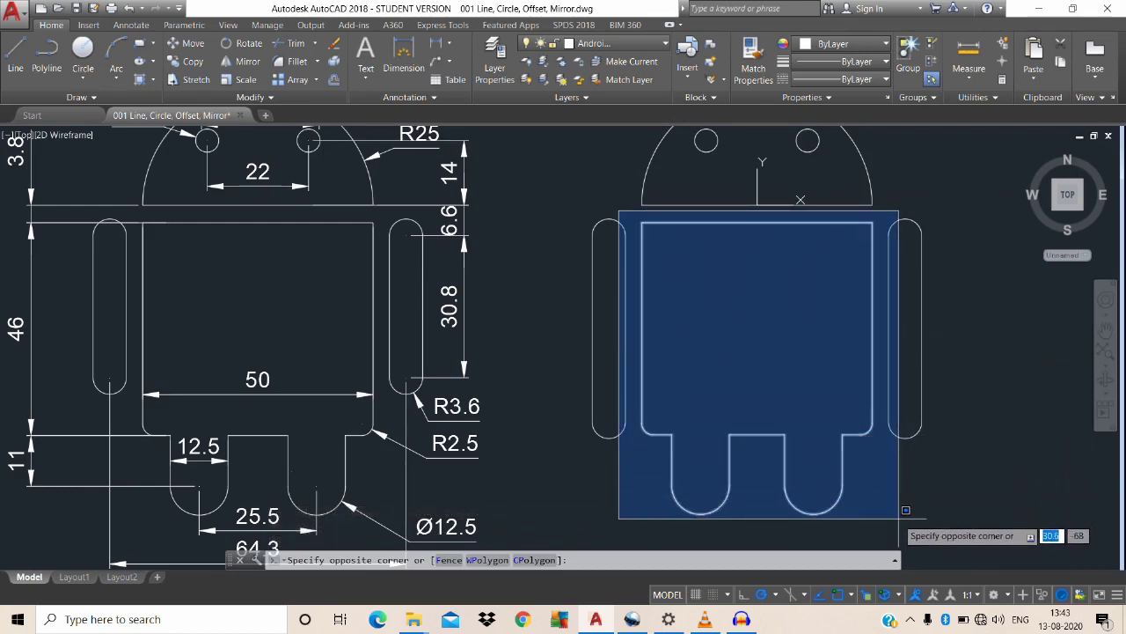
Window-select the closed body-and-legs outline and convert it into a single region with REG.
click(899, 519)
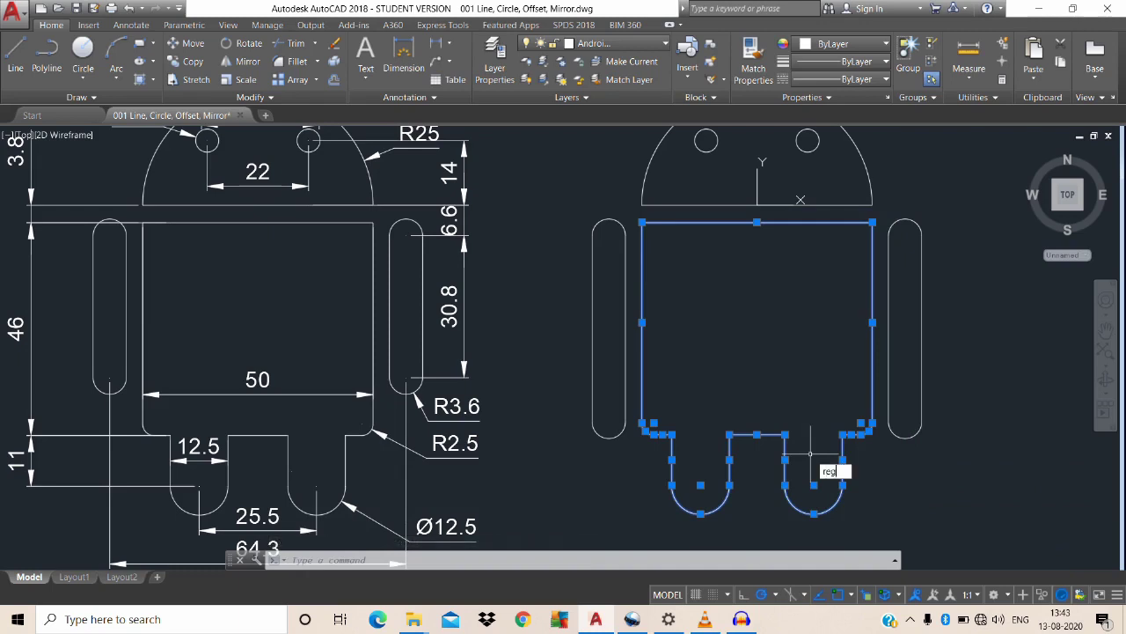
key(Return)
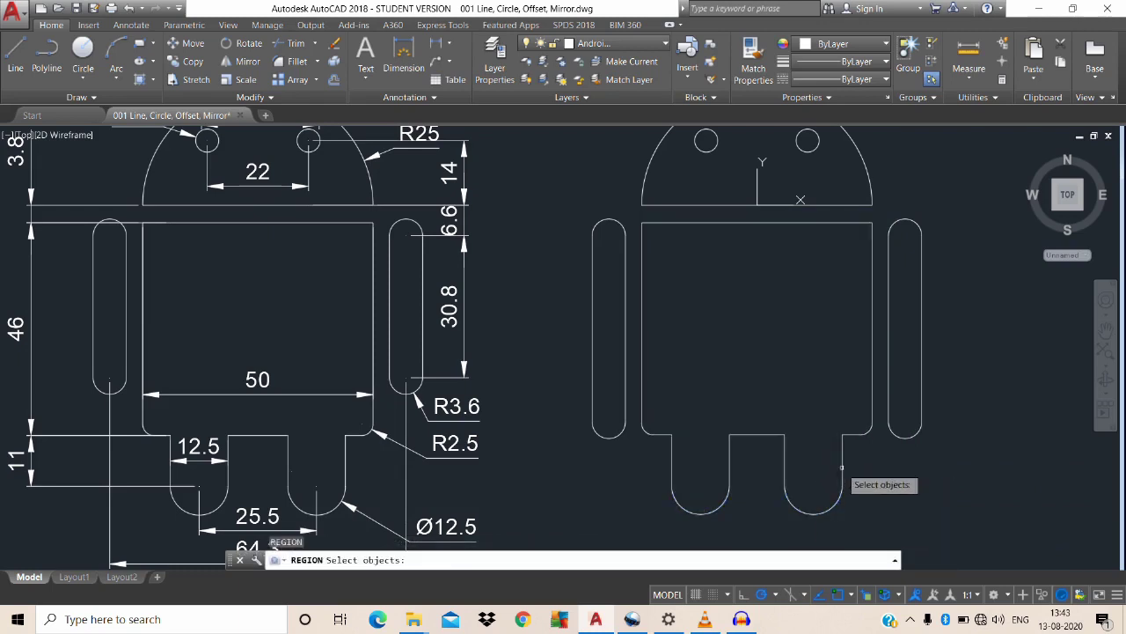
click(881, 521)
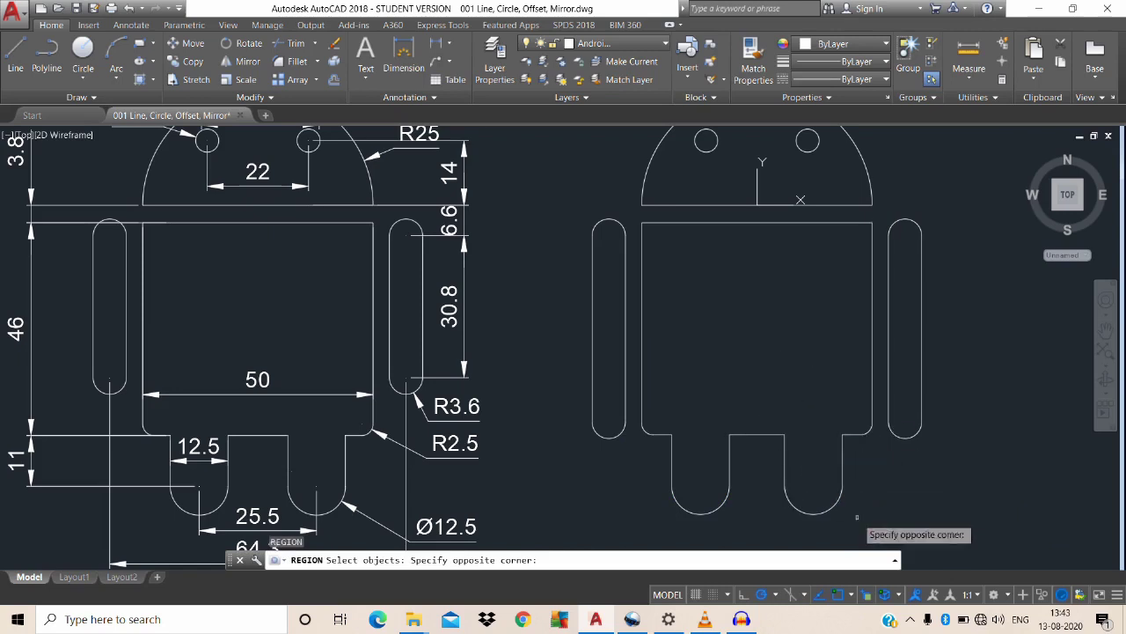
click(857, 518)
click(616, 204)
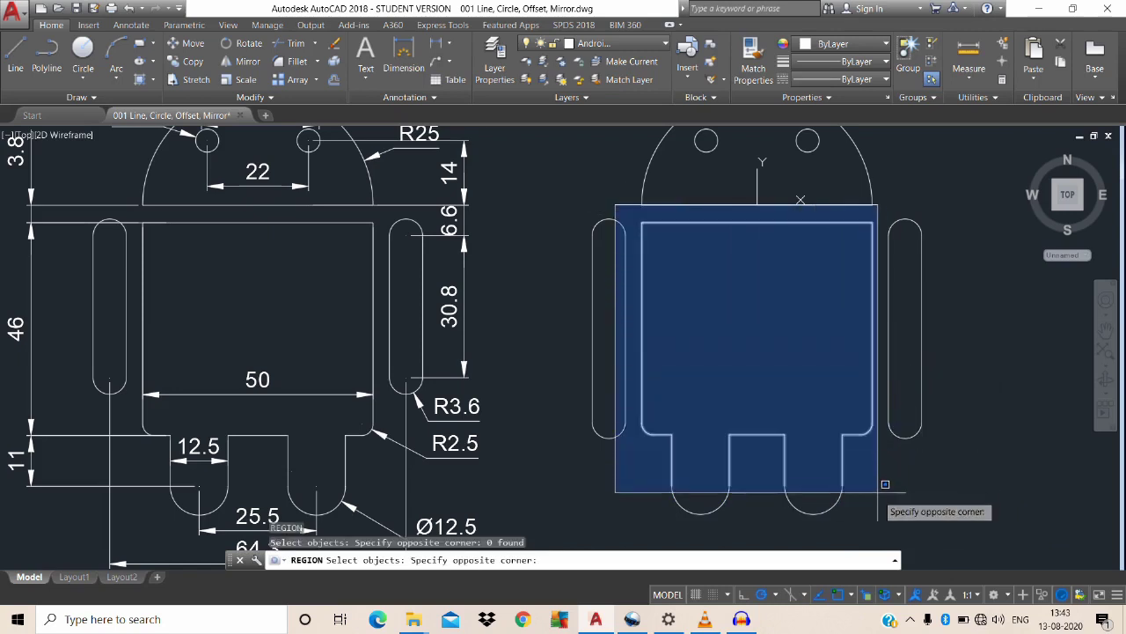
click(881, 518)
key(Return)
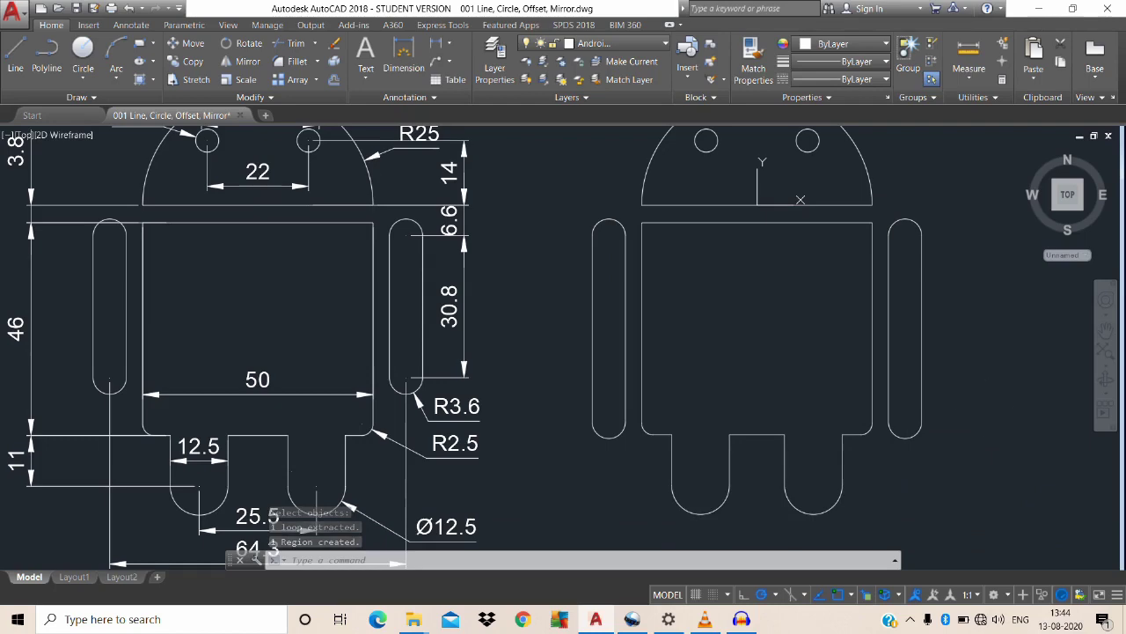
middle_click(925, 389)
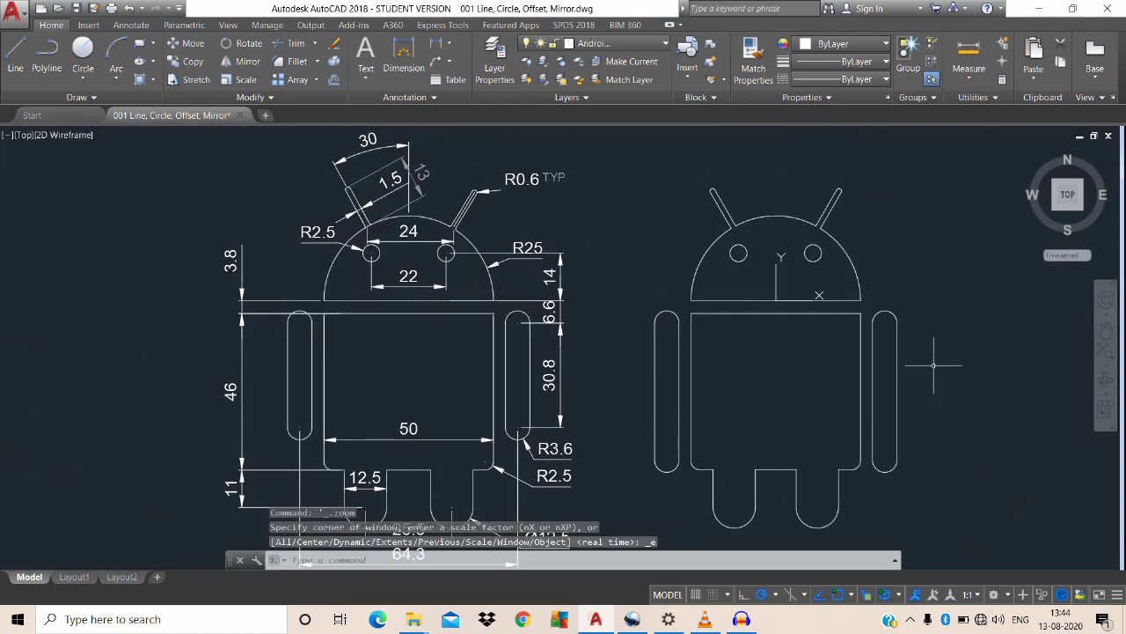